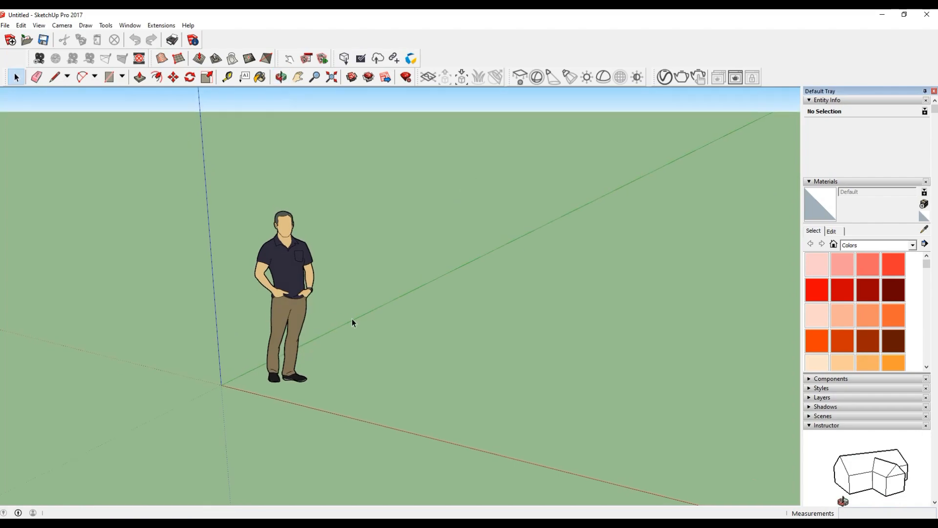
pyautogui.moveTo(352, 319); pyautogui.dragTo(345, 336, button='middle')
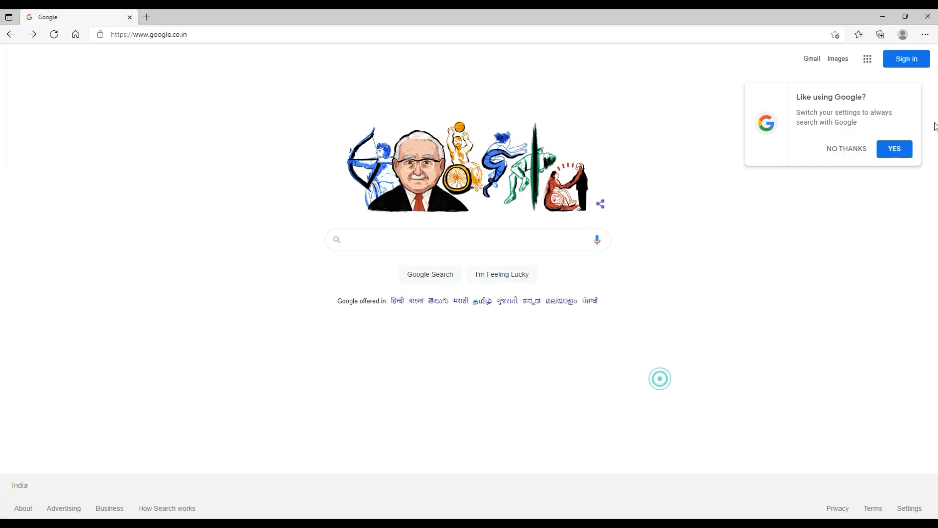
# Dismiss the Google suggestion prompt, search for "modern front door images" and show the image results.
pyautogui.click(847, 150)
pyautogui.click(444, 235)
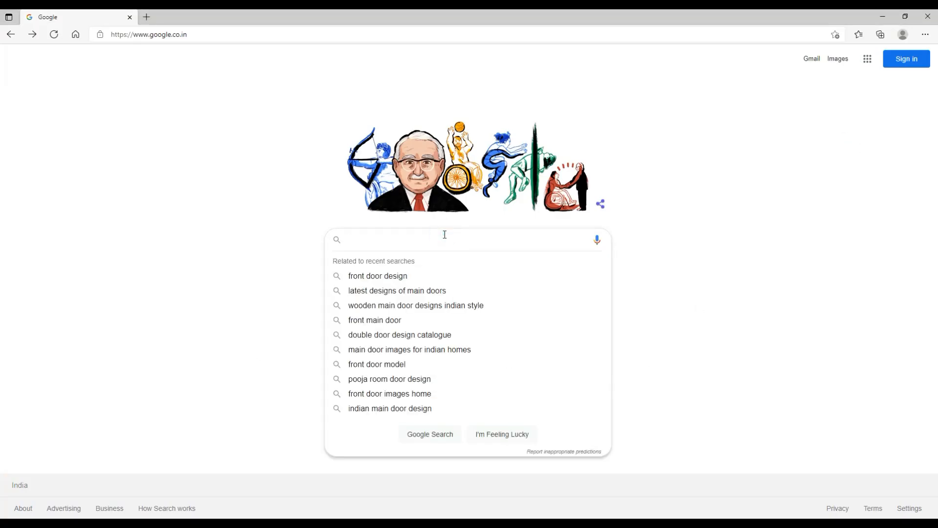
pyautogui.write('mod')
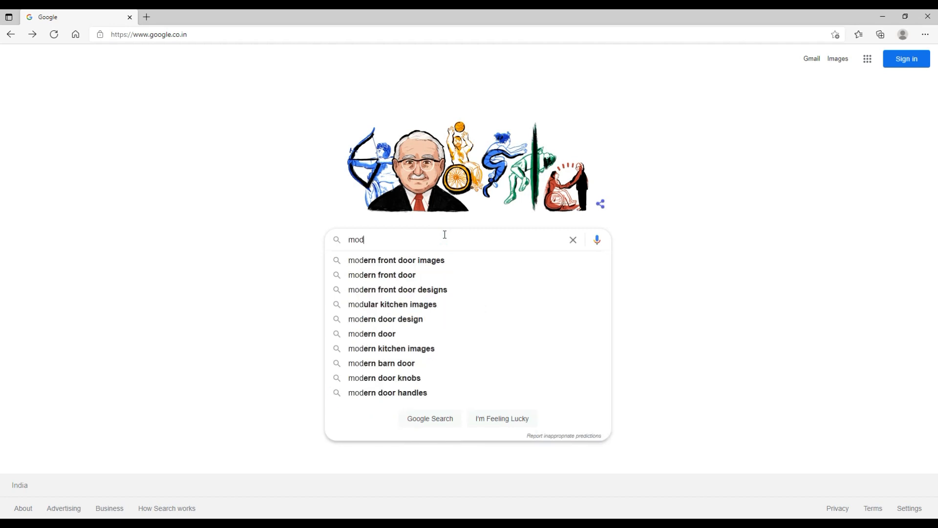
pyautogui.write('ern')
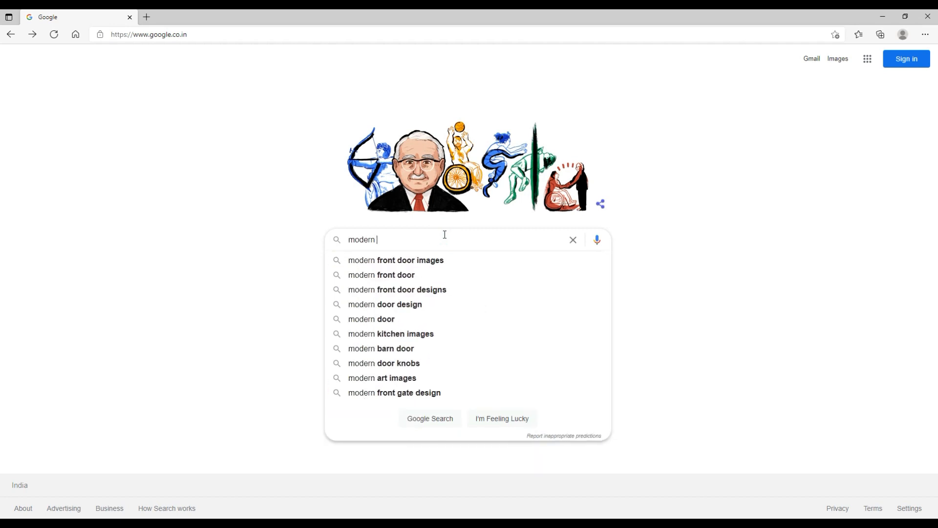
pyautogui.click(416, 262)
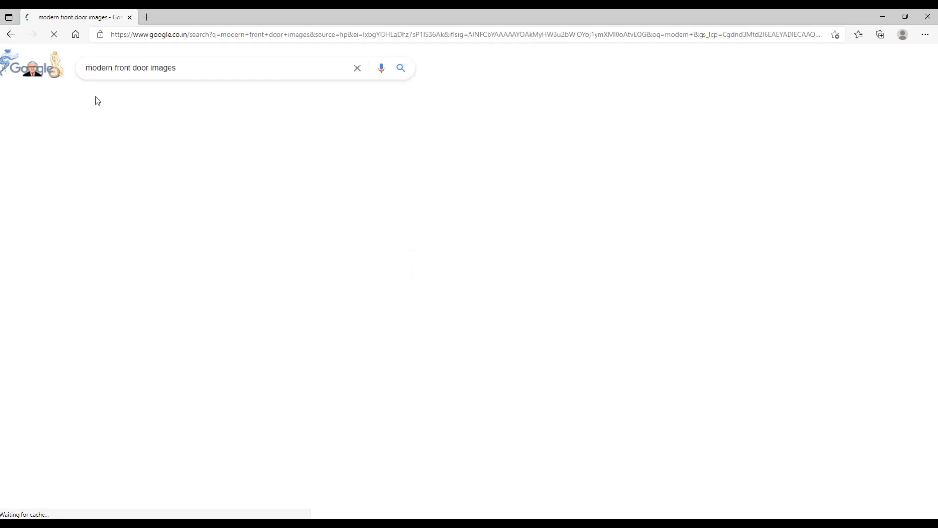
pyautogui.click(131, 99)
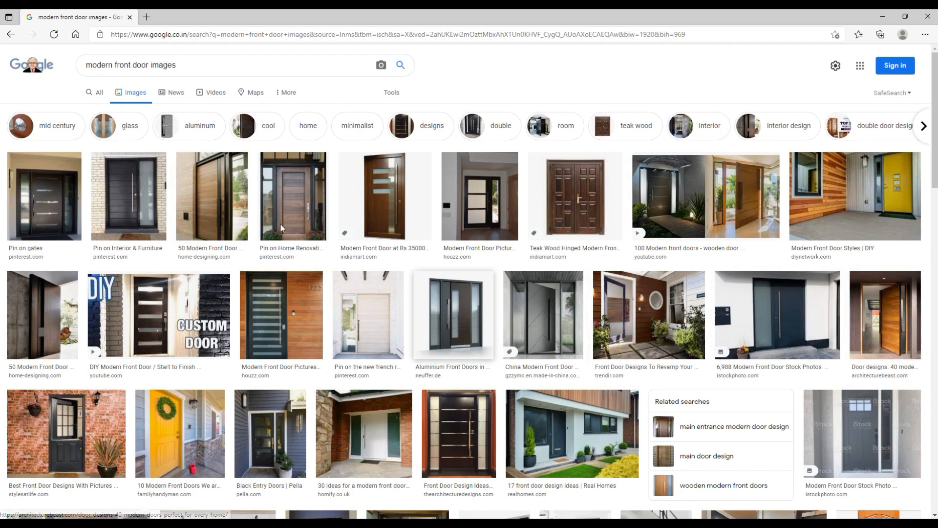
# Browse previews of wooden front doors and their related images to find a suitable panelled door picture.
pyautogui.click(557, 208)
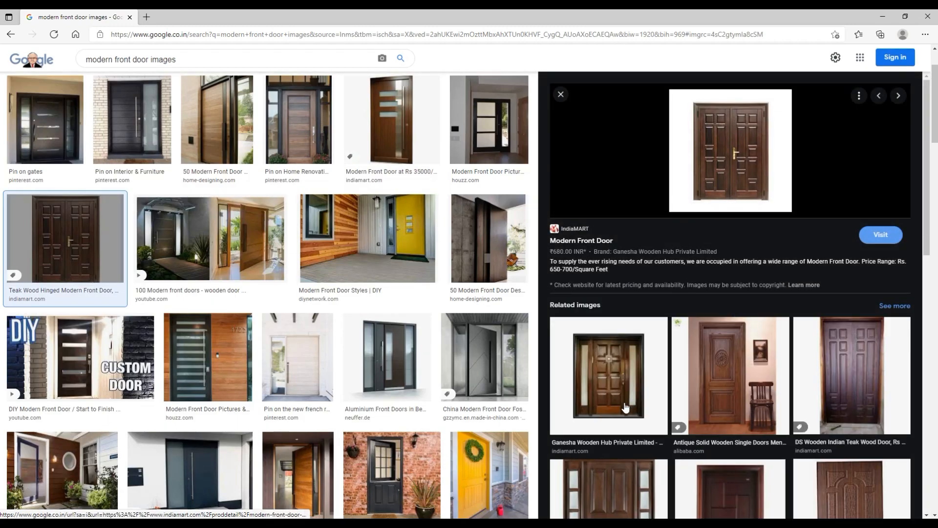
pyautogui.click(620, 381)
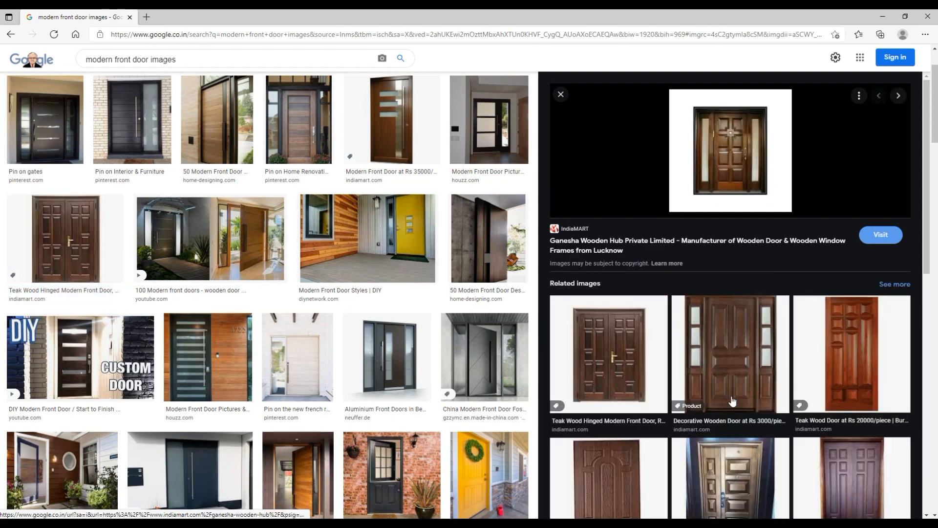
pyautogui.click(731, 400)
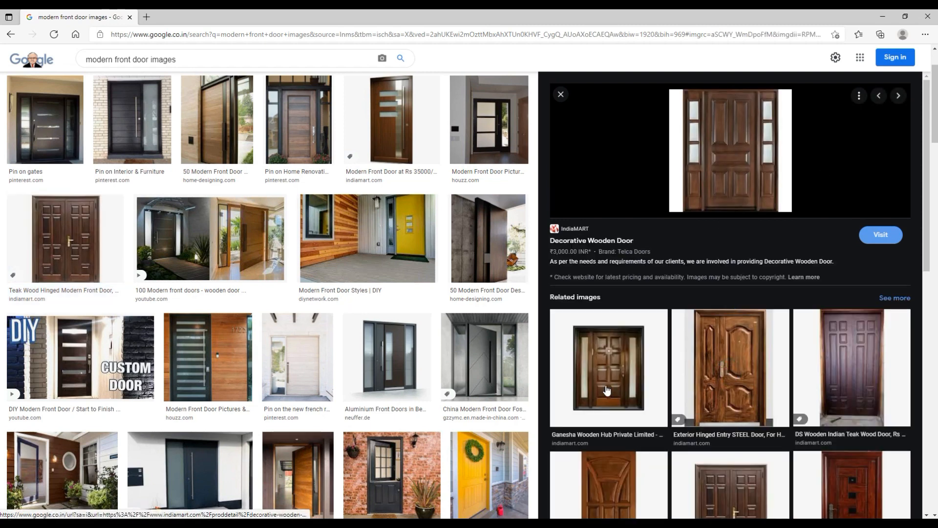
pyautogui.scroll(-4, 734, 394)
pyautogui.click(623, 310)
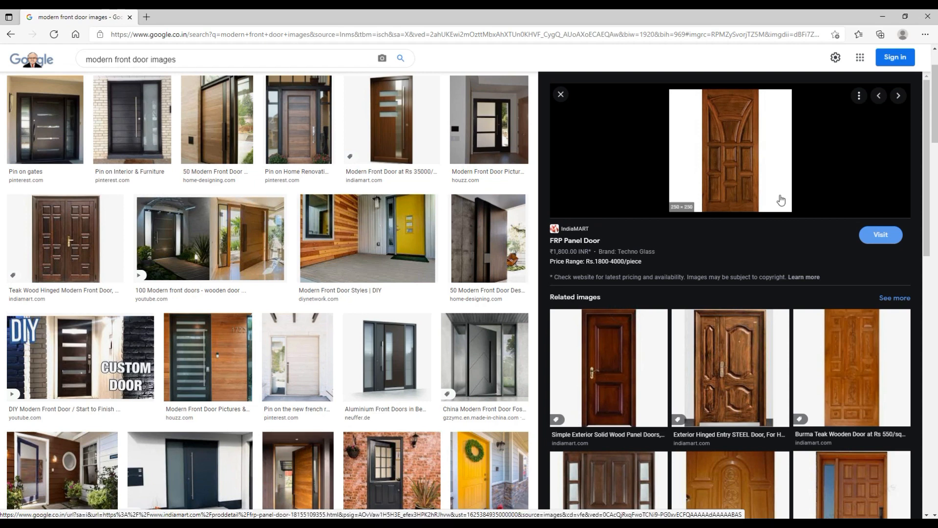
pyautogui.scroll(-4, 718, 371)
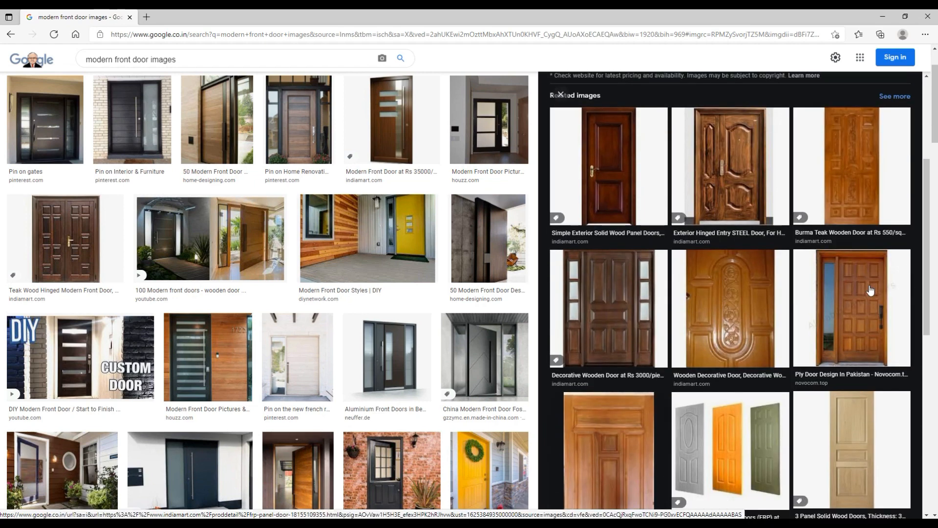
pyautogui.click(852, 191)
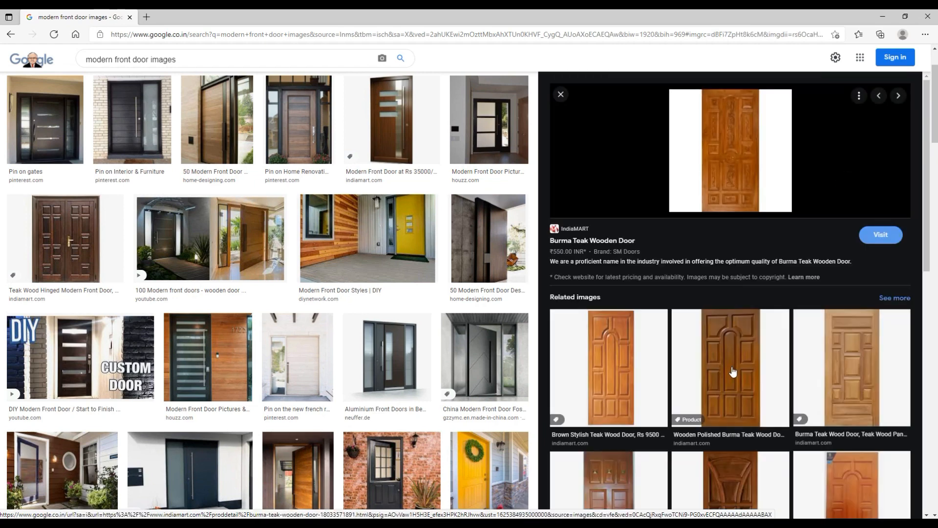
pyautogui.click(733, 372)
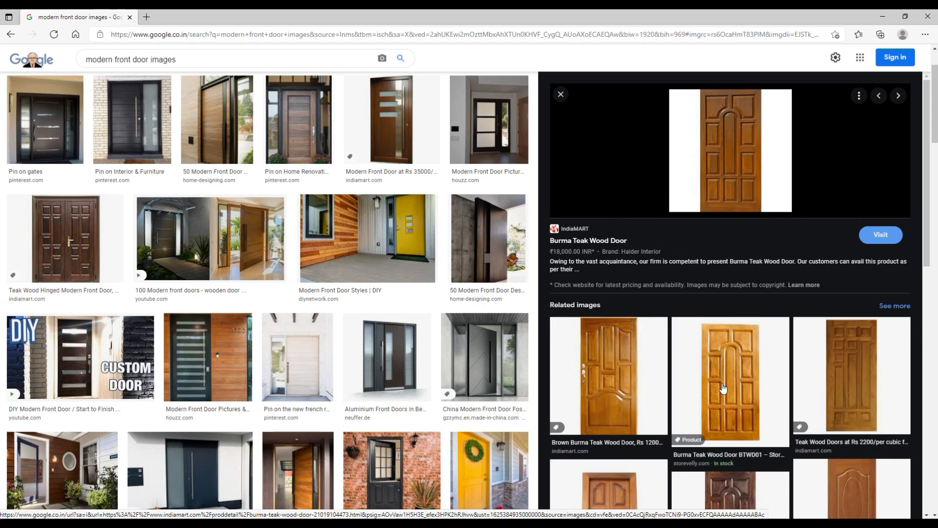
# Open the brown Burma teak wood door picture and save it to the Desktop as the JPEG image "dor 1".
pyautogui.click(698, 376)
pyautogui.rightClick(734, 131)
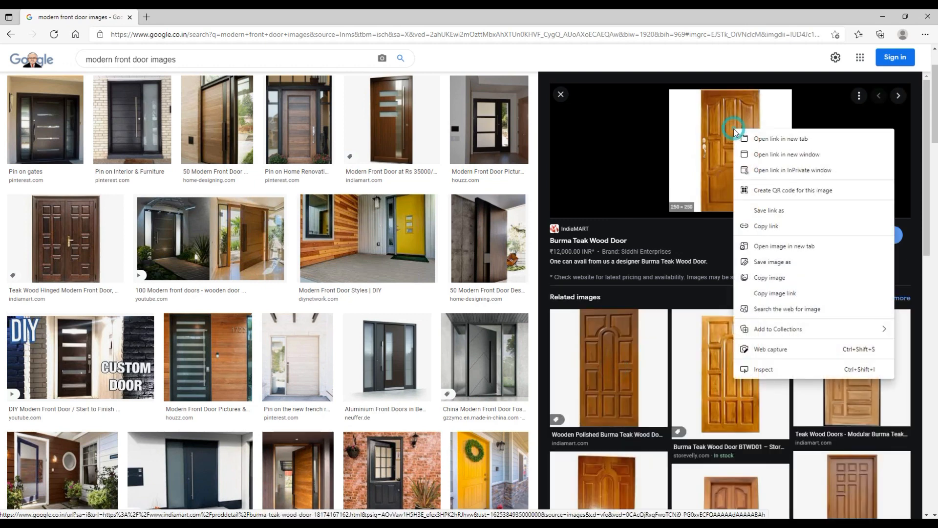
pyautogui.click(777, 263)
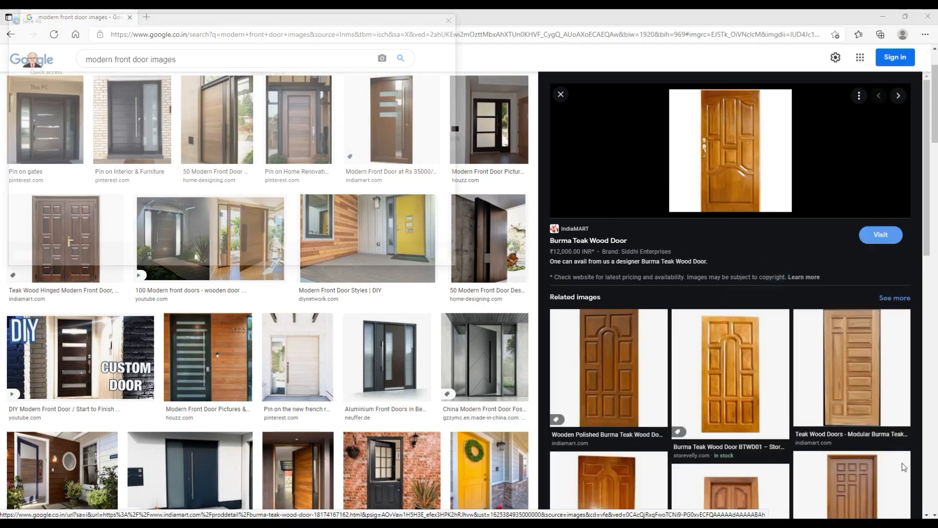
pyautogui.click(38, 93)
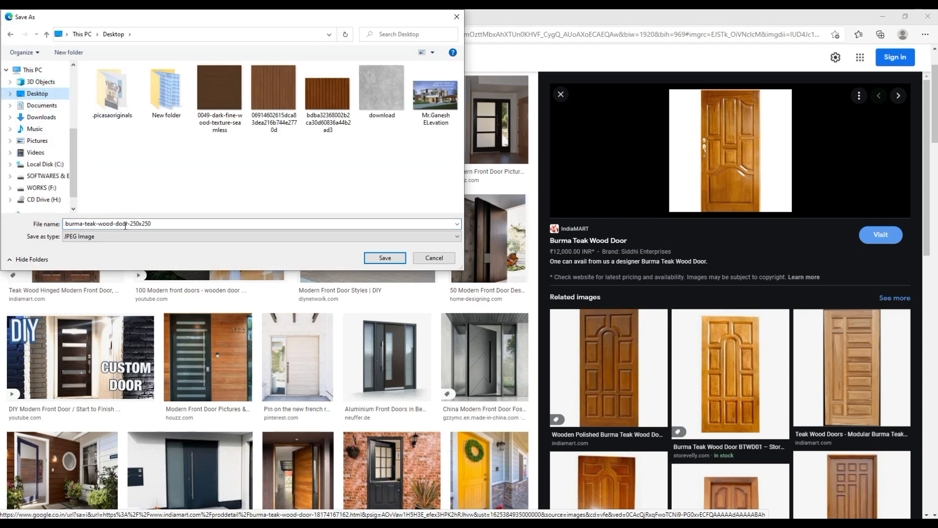
pyautogui.click(172, 224)
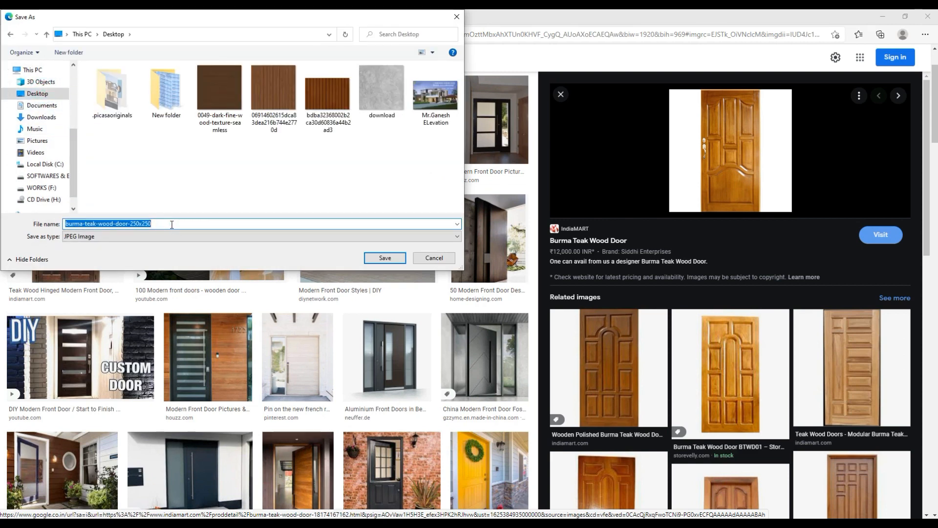
pyautogui.write('dor 1')
pyautogui.press('Return')
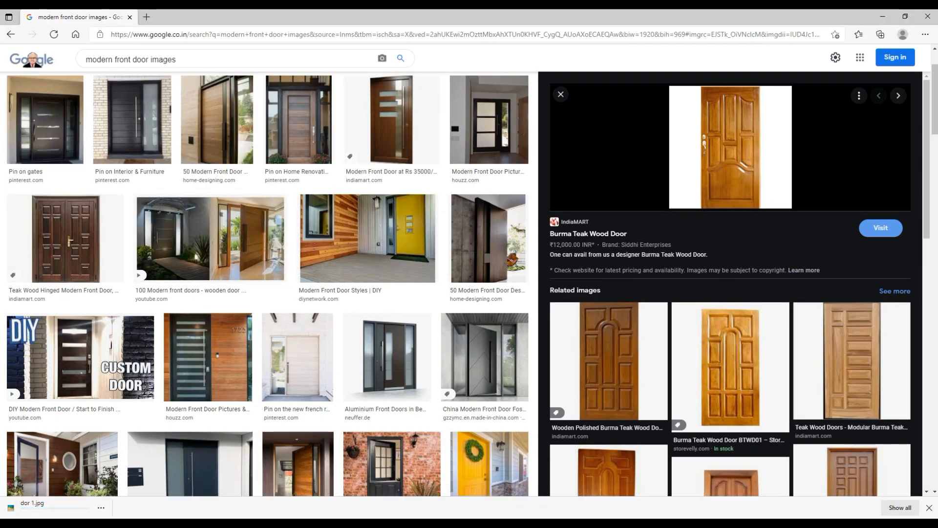
# Switch to SketchUp, import the JPEG "dor 1" from the Desktop as an image, and place it on the ground beside the figure.
pyautogui.hotkey('alt', 'Tab')
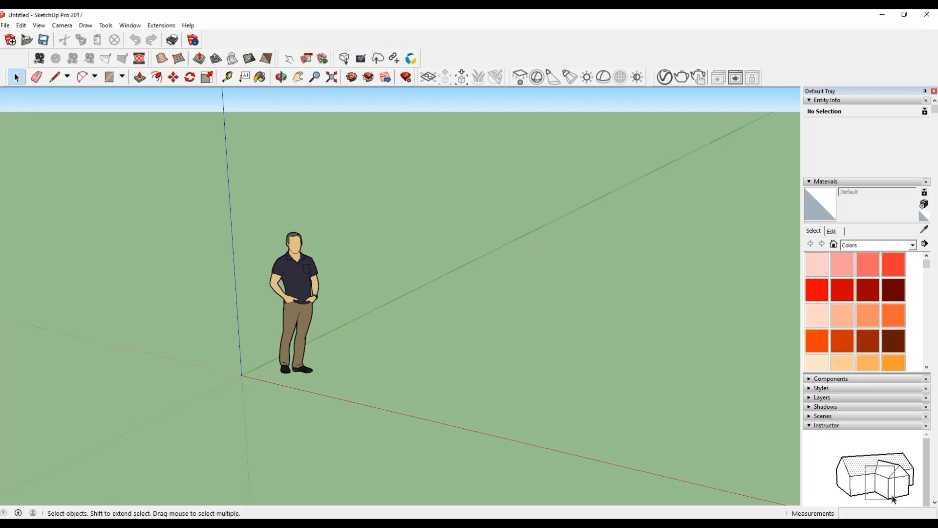
pyautogui.click(5, 25)
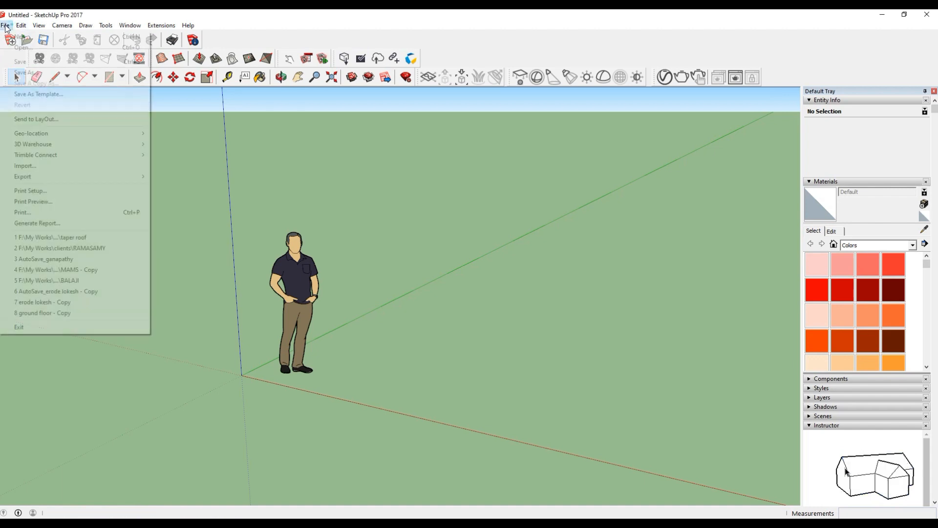
pyautogui.click(20, 167)
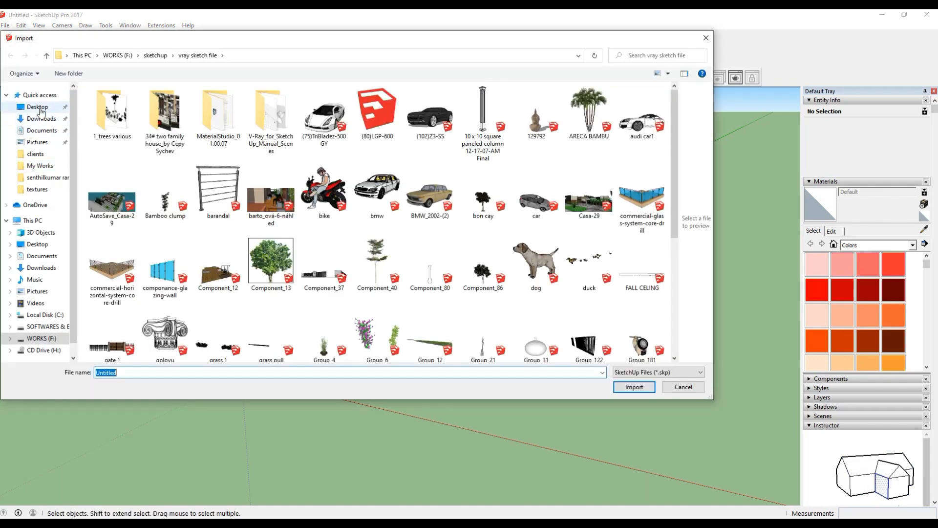
pyautogui.click(40, 108)
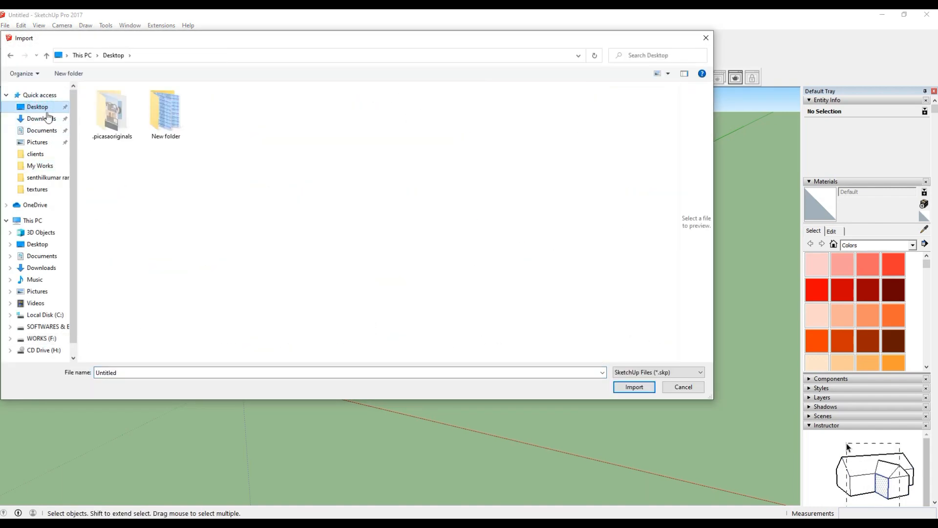
pyautogui.click(648, 373)
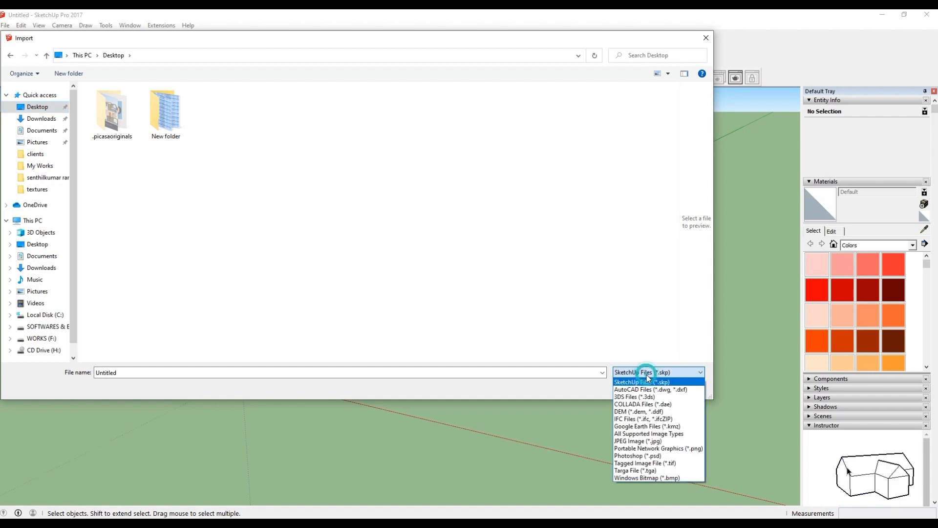
pyautogui.click(638, 441)
pyautogui.moveTo(174, 222); pyautogui.dragTo(176, 361)
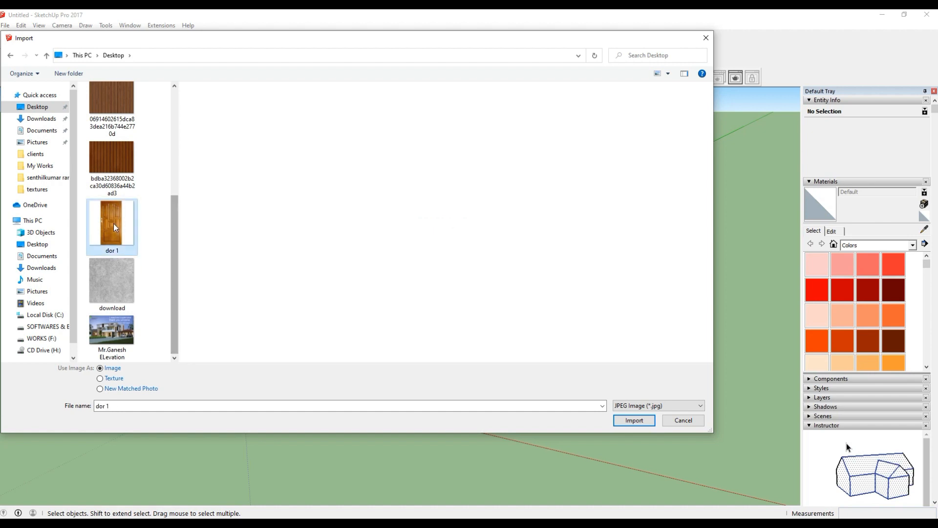
pyautogui.click(637, 424)
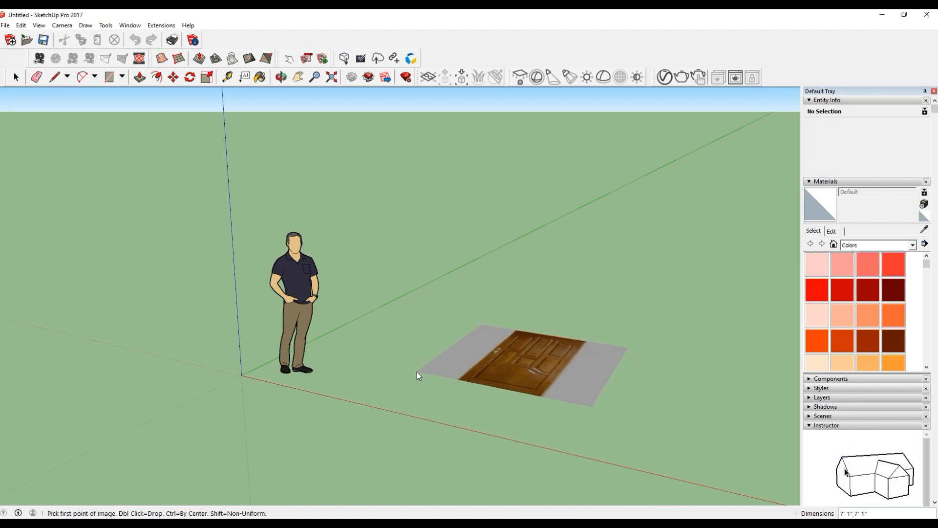
pyautogui.click(417, 372)
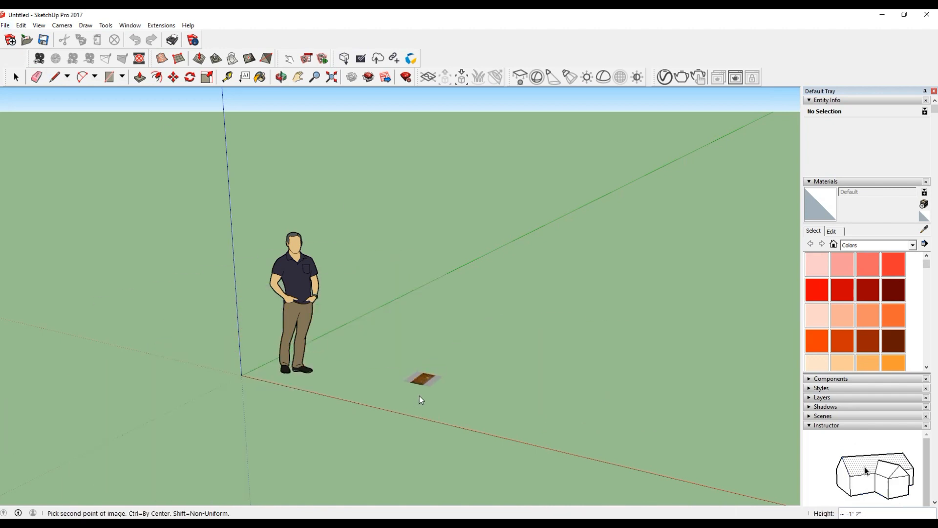
pyautogui.click(533, 325)
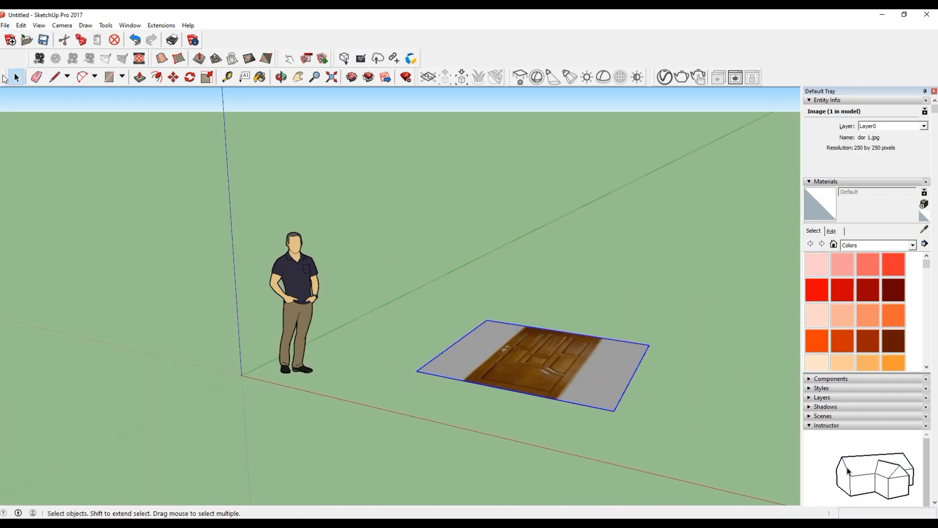
# Delete the standing scale figure from the model.
pyautogui.click(293, 324)
pyautogui.press('Delete')
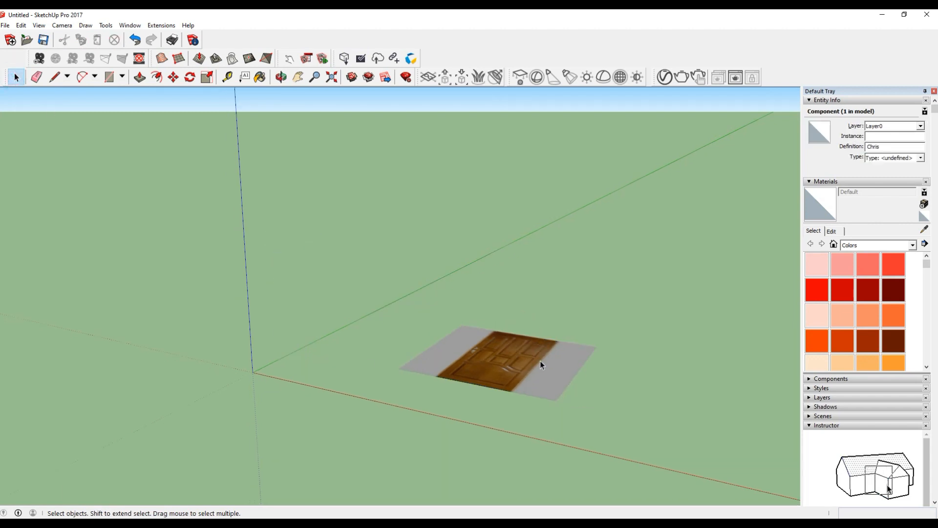
pyautogui.scroll(3, 532, 362)
pyautogui.moveTo(556, 367); pyautogui.dragTo(556, 401, button='middle')
pyautogui.scroll(-2, 436, 377)
pyautogui.scroll(4, 436, 377)
pyautogui.moveTo(483, 409); pyautogui.dragTo(439, 454, button='middle')
pyautogui.scroll(-5, 335, 302)
pyautogui.click(356, 341)
pyautogui.scroll(3, 360, 382)
pyautogui.moveTo(360, 382); pyautogui.dragTo(259, 257, button='middle')
pyautogui.scroll(1, 259, 256)
pyautogui.click(190, 77)
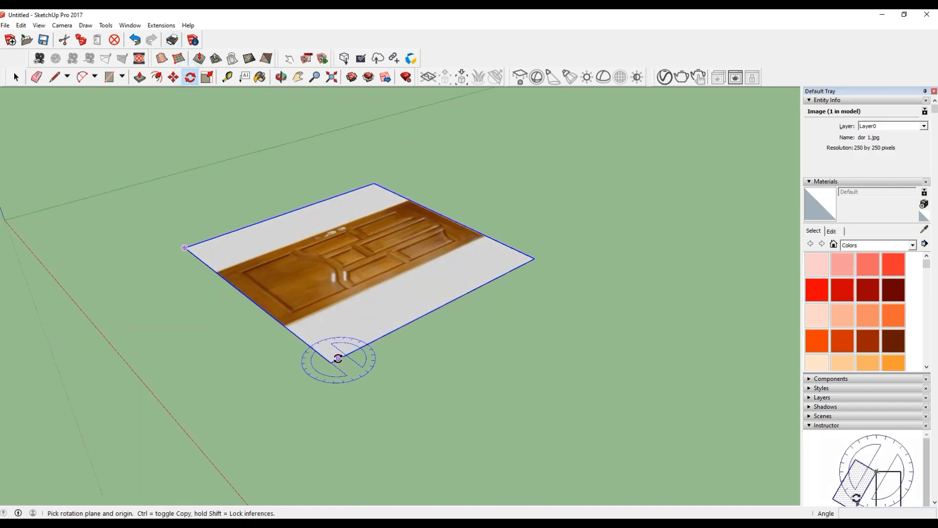
pyautogui.scroll(-2, 292, 266)
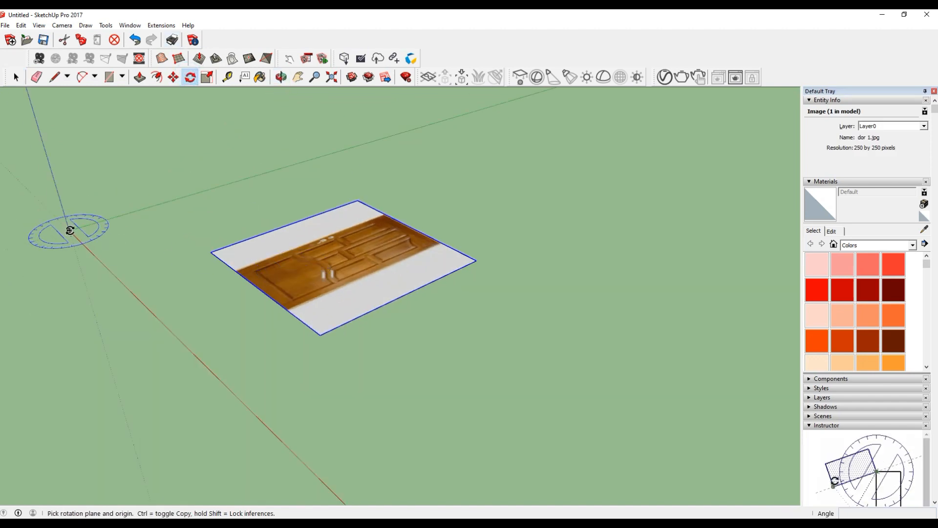
pyautogui.scroll(-2, 289, 278)
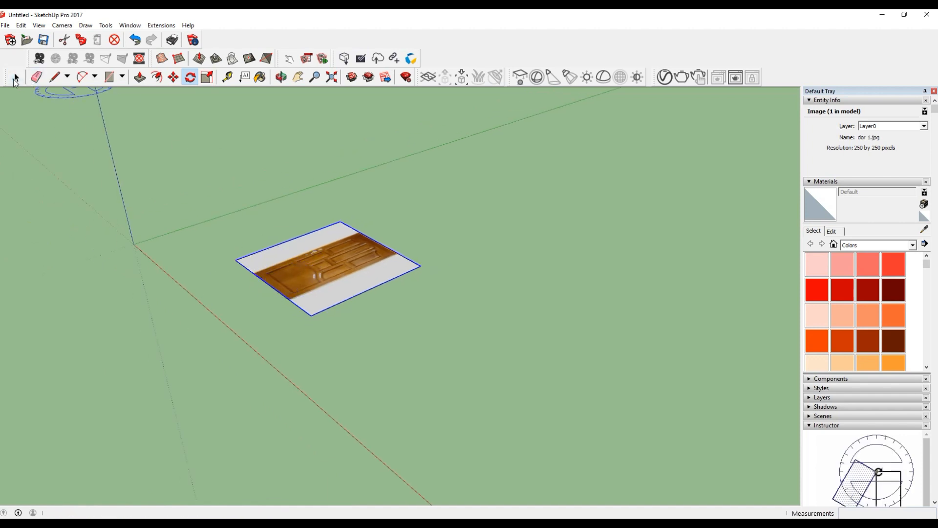
pyautogui.press('space')
# Draw a long narrow rectangle about 28' 8" by 1' 2" on the ground beside the door image, starting at the green axis.
pyautogui.click(109, 76)
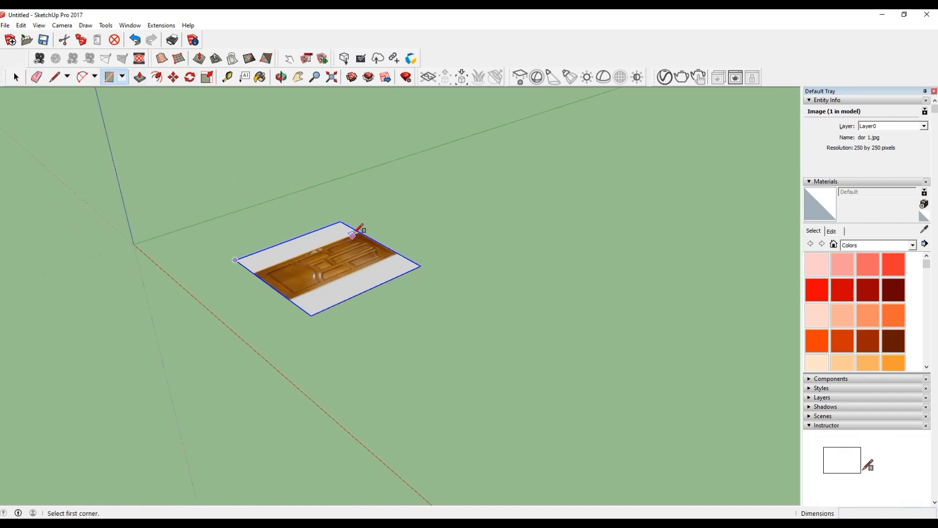
pyautogui.click(346, 175)
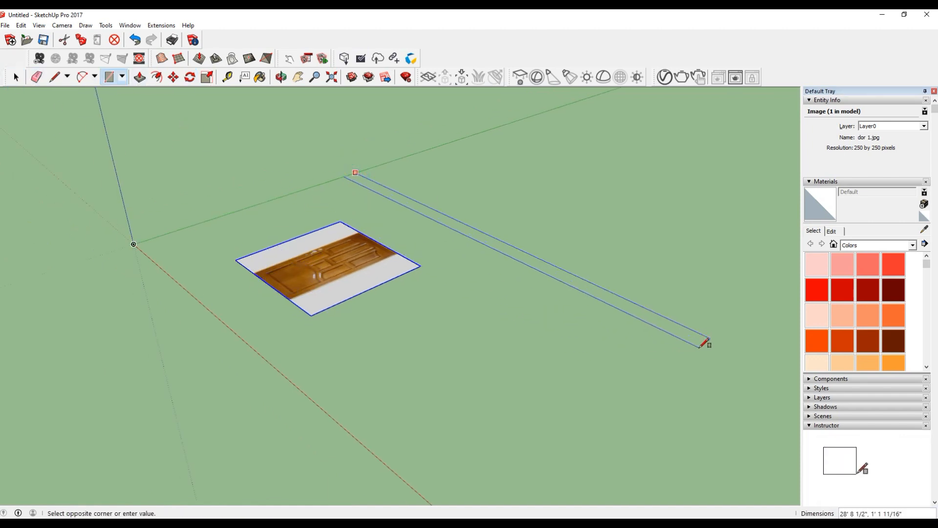
pyautogui.click(709, 339)
pyautogui.click(15, 77)
# Push/Pull the narrow rectangle up by 10' to form a wall.
pyautogui.press('p')
pyautogui.click(582, 285)
pyautogui.write("10'")
pyautogui.press('Return')
pyautogui.click(15, 77)
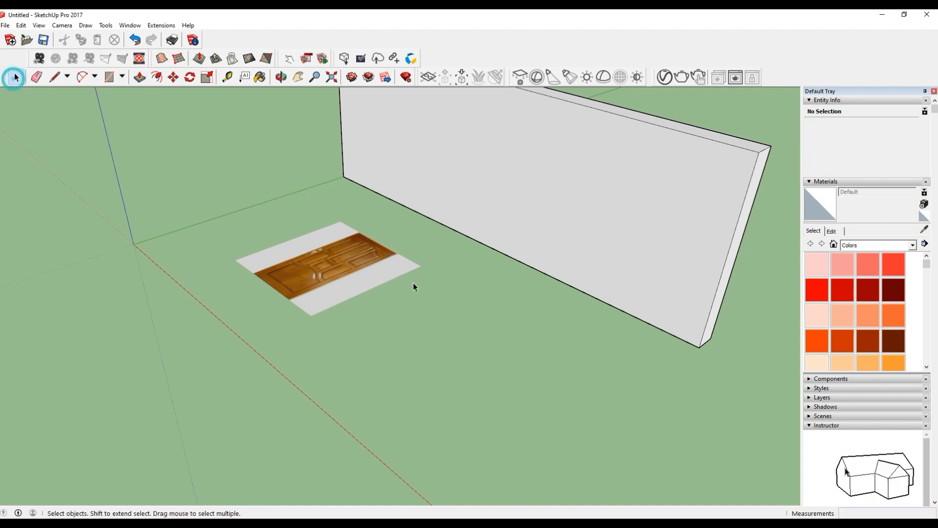
# Move the door image's corner to the wall's bottom front corner and rotate the image 90° upright against the wall.
pyautogui.click(309, 316)
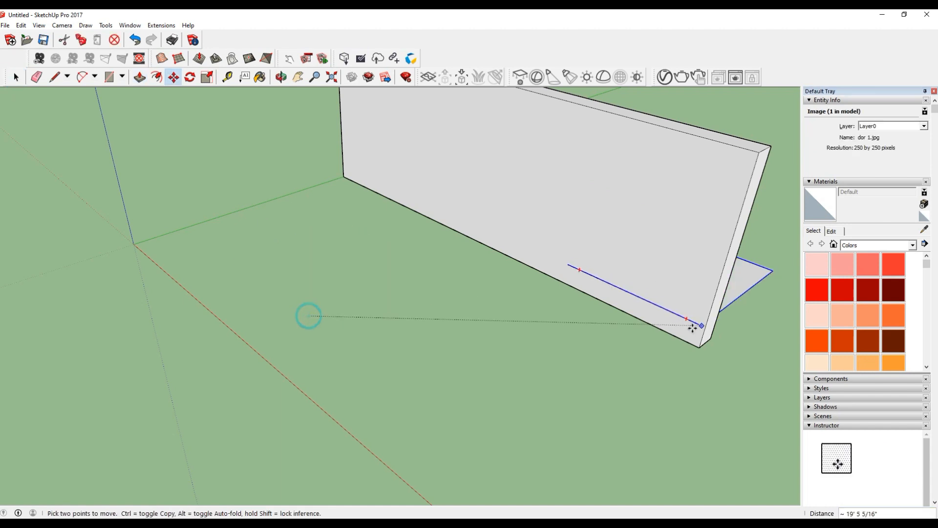
pyautogui.scroll(10, 743, 331)
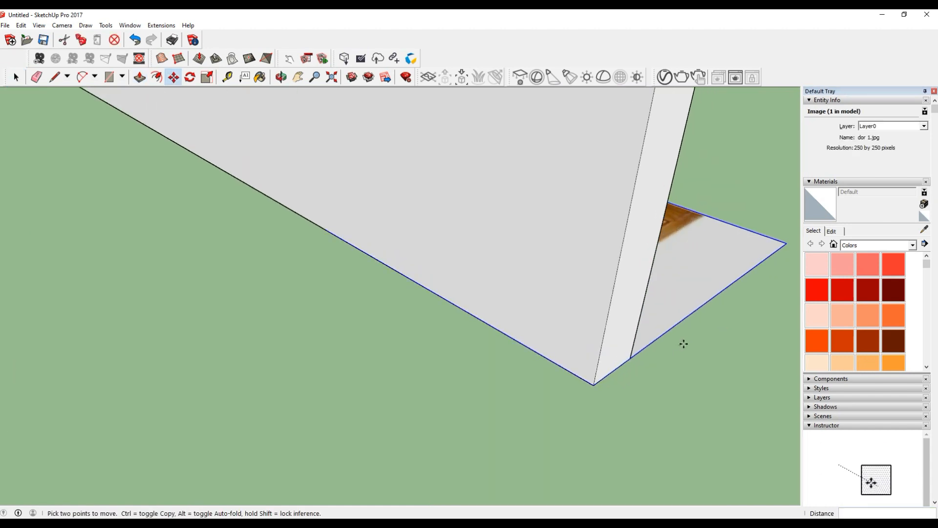
pyautogui.click(190, 77)
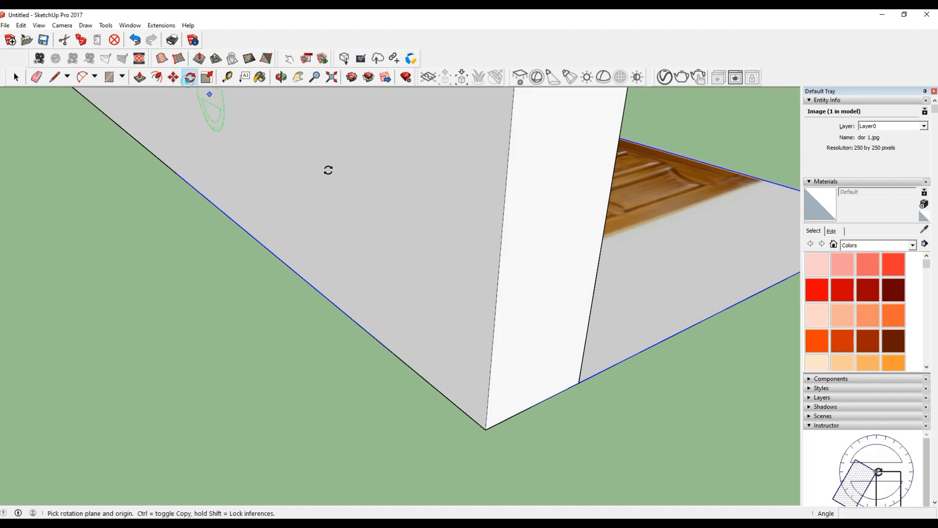
pyautogui.click(486, 428)
pyautogui.click(503, 420)
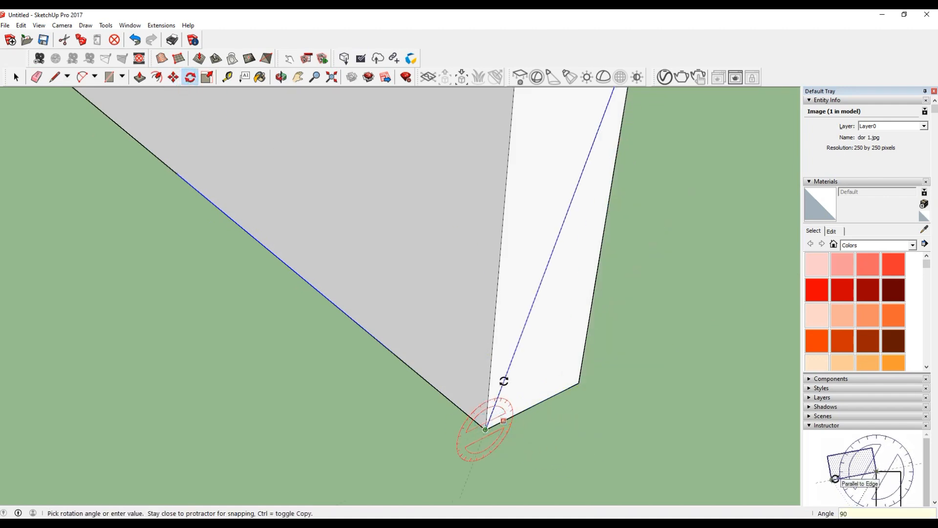
pyautogui.click(503, 381)
pyautogui.scroll(-5, 496, 437)
# Move the upright door image along the wall toward its far end and out in front of it by about 2' 6 1/2".
pyautogui.press('m')
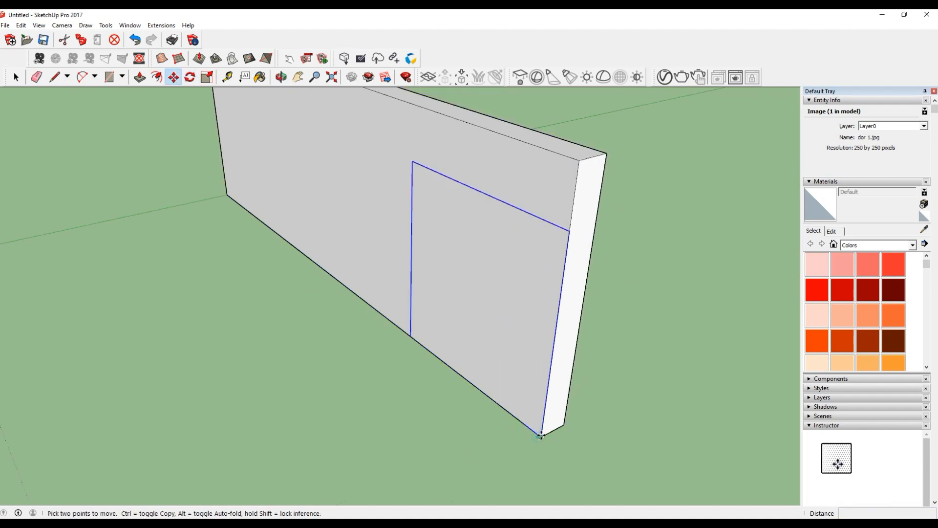
pyautogui.click(541, 437)
pyautogui.scroll(-2, 538, 435)
pyautogui.scroll(1, 408, 325)
pyautogui.click(404, 329)
pyautogui.scroll(2, 364, 253)
pyautogui.scroll(1, 407, 357)
pyautogui.click(425, 378)
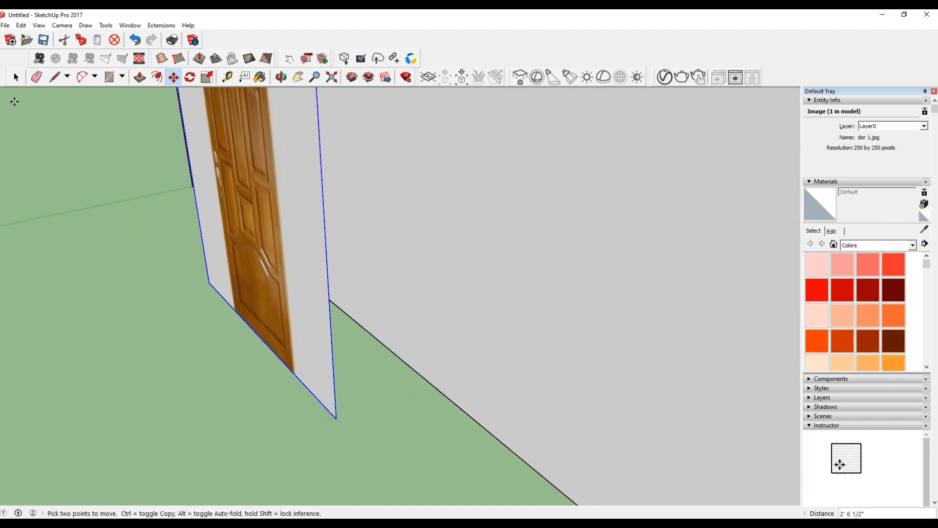
pyautogui.click(335, 418)
pyautogui.press('space')
# Select the whole wall and make it a group.
pyautogui.scroll(-2, 288, 303)
pyautogui.scroll(-3, 248, 400)
pyautogui.click(491, 280)
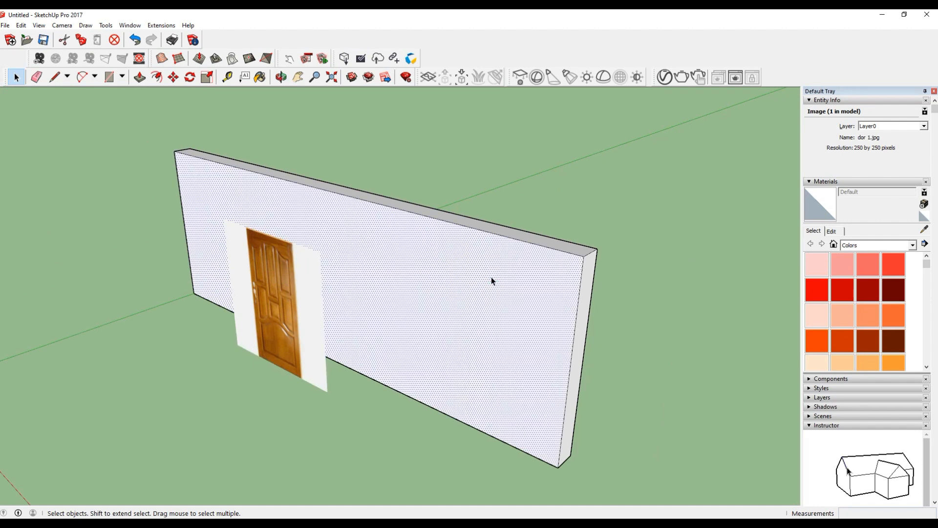
pyautogui.tripleClick(491, 280)
pyautogui.rightClick(491, 281)
pyautogui.click(512, 366)
# Explode the door image into an editable textured face.
pyautogui.click(287, 329)
pyautogui.scroll(5, 259, 313)
pyautogui.rightClick(316, 300)
pyautogui.click(345, 352)
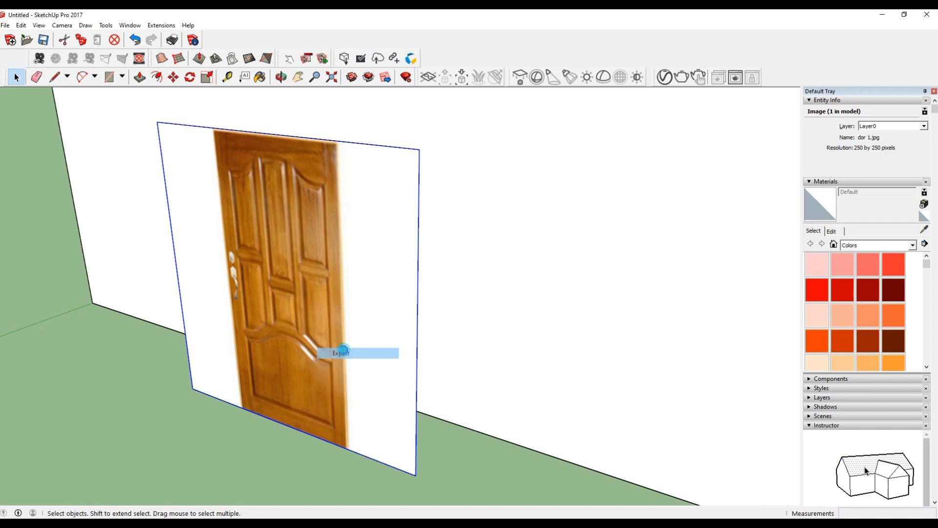
pyautogui.press('Escape')
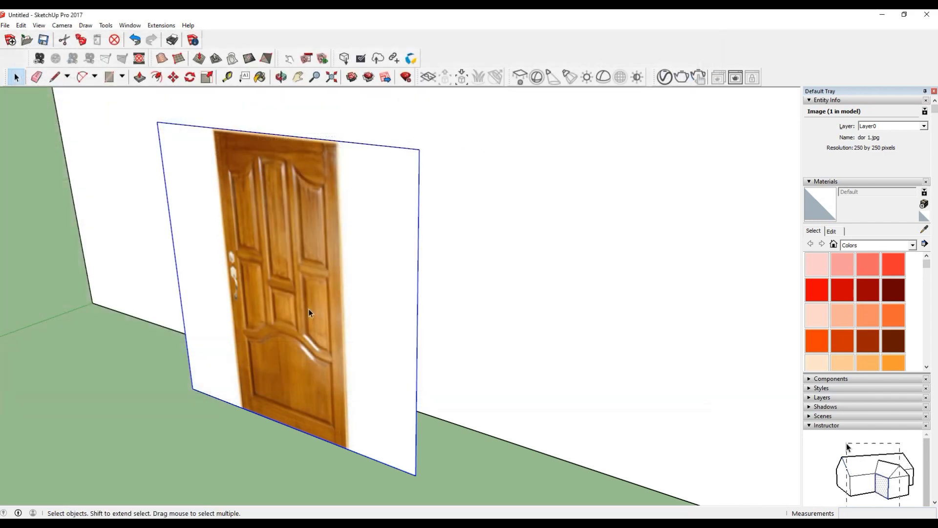
pyautogui.rightClick(315, 309)
pyautogui.click(332, 351)
pyautogui.click(294, 260)
pyautogui.moveTo(294, 260); pyautogui.dragTo(374, 321, button='middle')
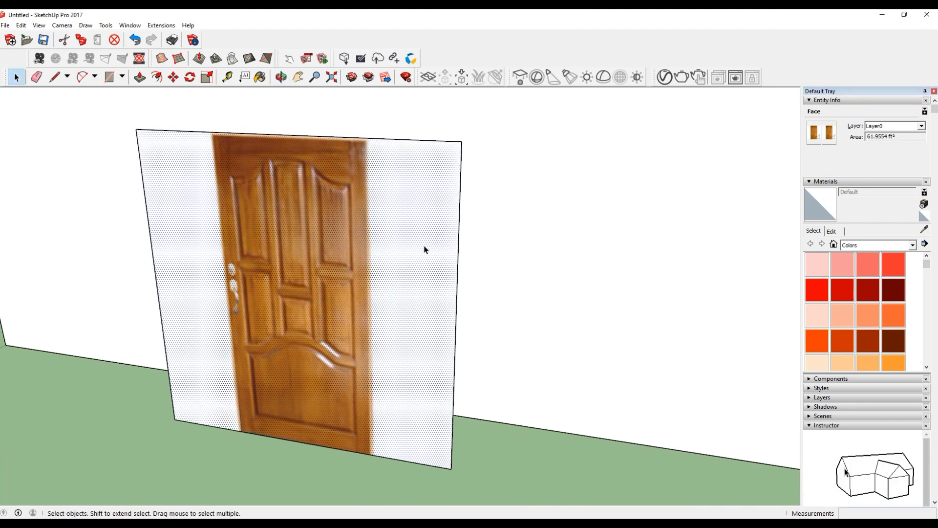
# Crop the white margins off the door face by moving its right edge inward 2' 7/16" and its left edge about 1' 11 1/2".
pyautogui.scroll(-1, 436, 253)
pyautogui.click(366, 273)
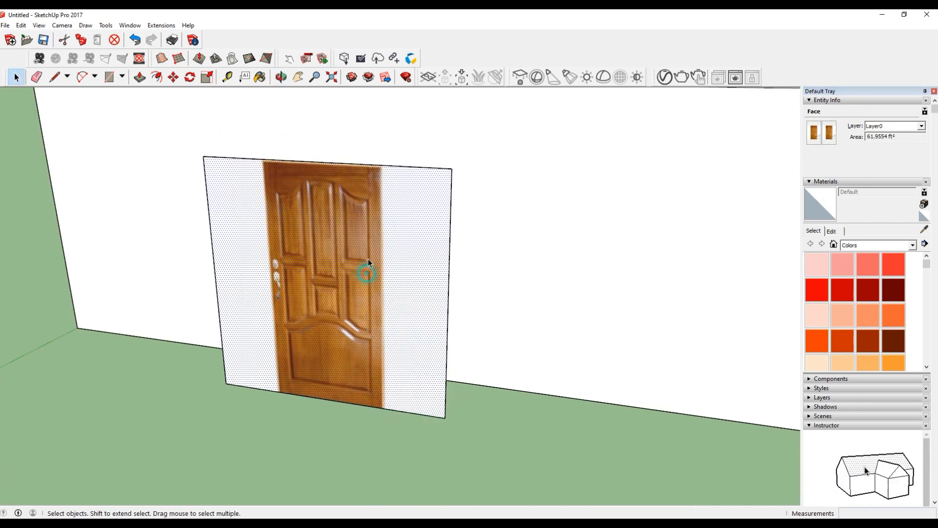
pyautogui.click(447, 317)
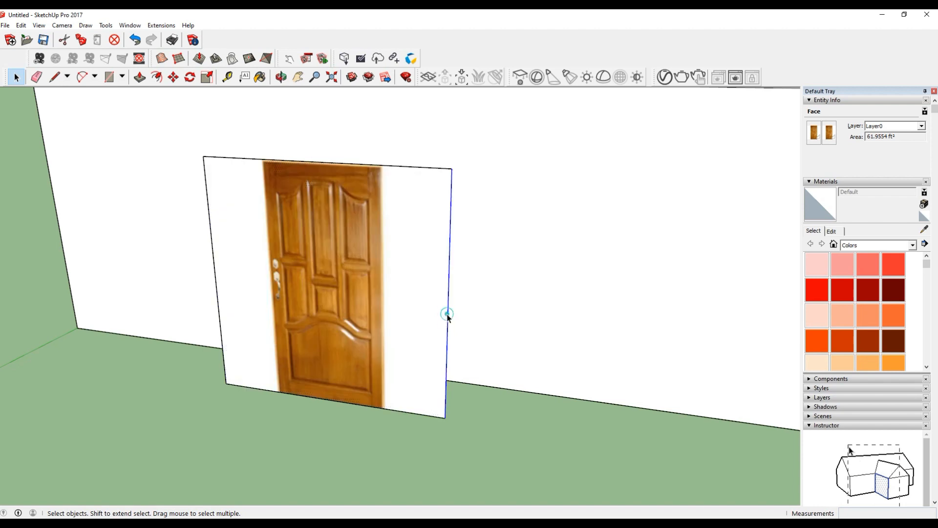
pyautogui.press('m')
pyautogui.click(445, 416)
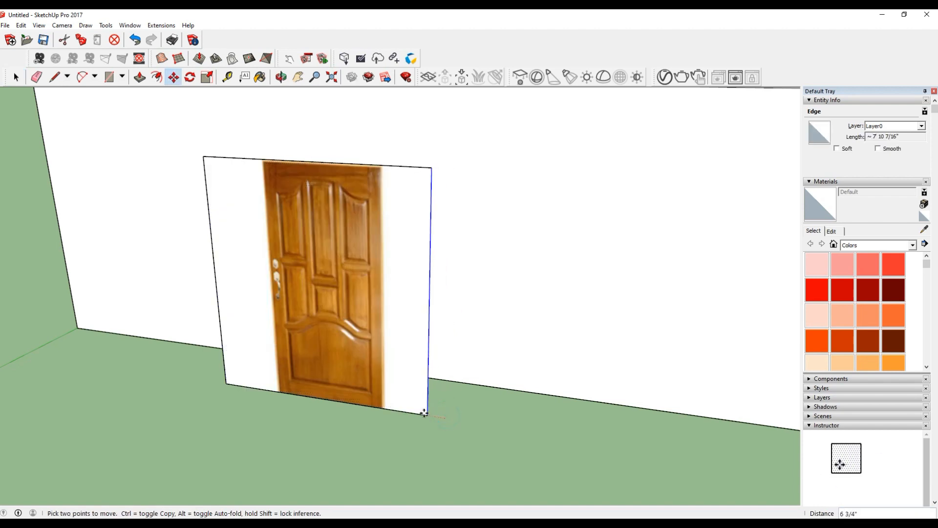
pyautogui.click(384, 408)
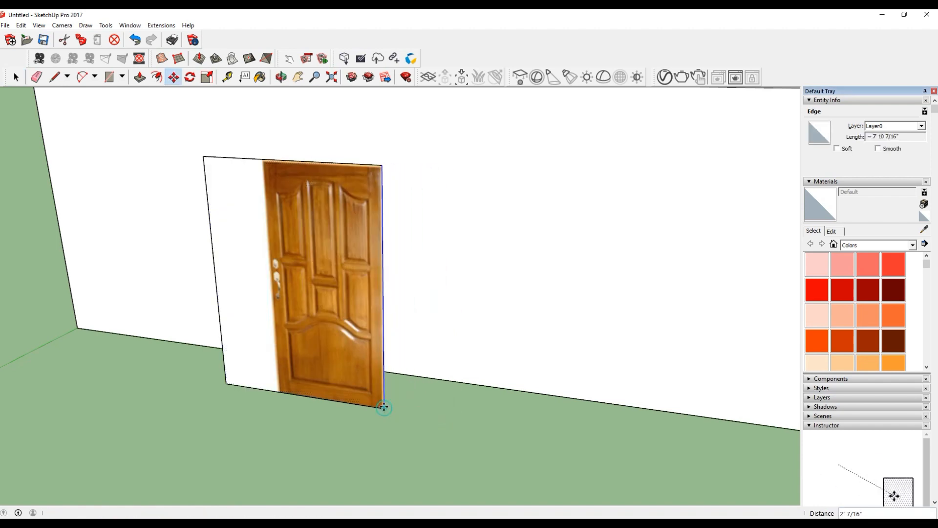
pyautogui.click(221, 371)
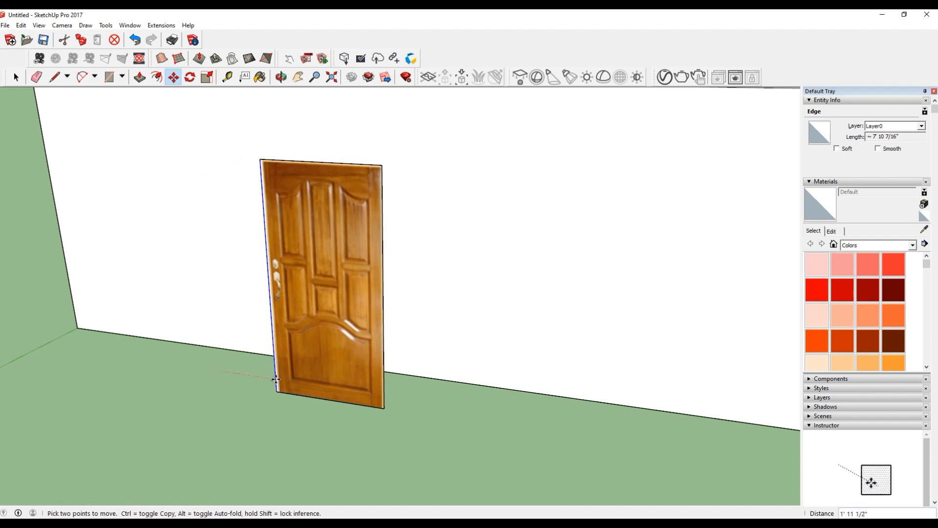
pyautogui.click(278, 380)
# Push/Pull the cropped door face to give the door a thickness of about 2".
pyautogui.click(16, 77)
pyautogui.moveTo(342, 398); pyautogui.dragTo(304, 404, button='middle')
pyautogui.scroll(2, 348, 358)
pyautogui.press('p')
pyautogui.moveTo(347, 361); pyautogui.dragTo(351, 374, button='middle')
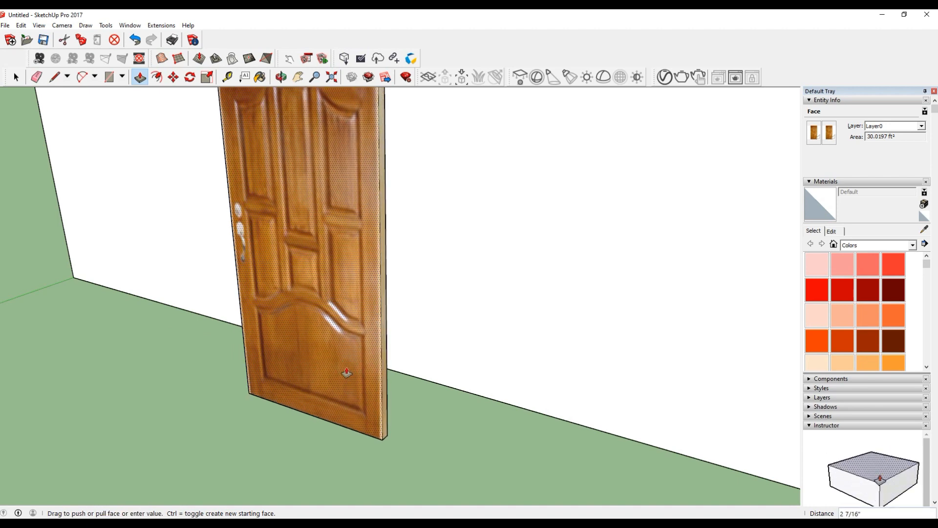
pyautogui.press('Return')
# Select all of the door's faces and edges and make them a group.
pyautogui.click(16, 77)
pyautogui.rightClick(332, 308)
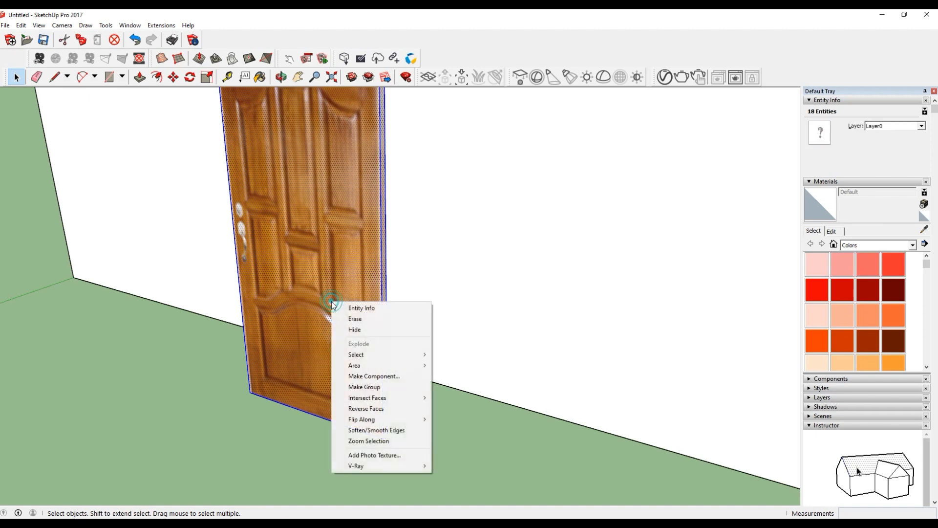
pyautogui.click(364, 385)
# Move the door group by its bottom corner onto the wall's front bottom edge so it stands against the wall.
pyautogui.scroll(-5, 241, 342)
pyautogui.scroll(-3, 242, 344)
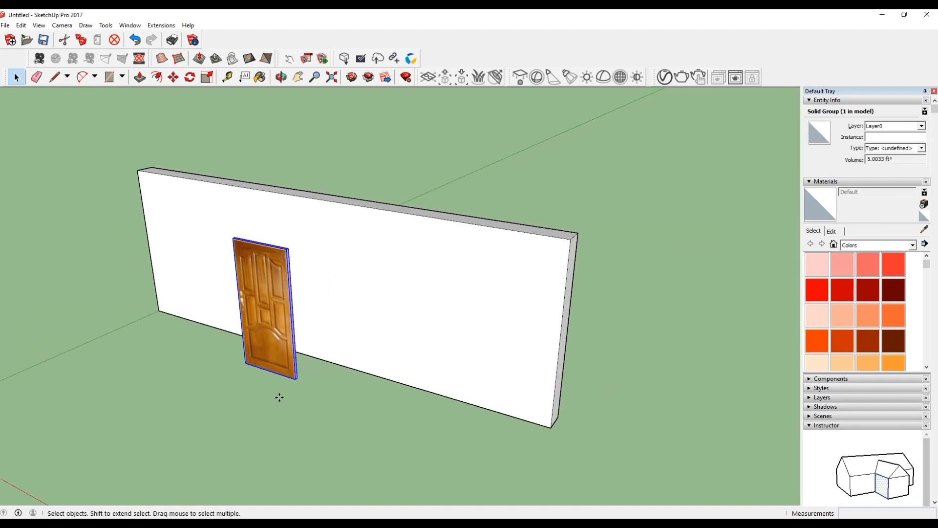
pyautogui.click(294, 382)
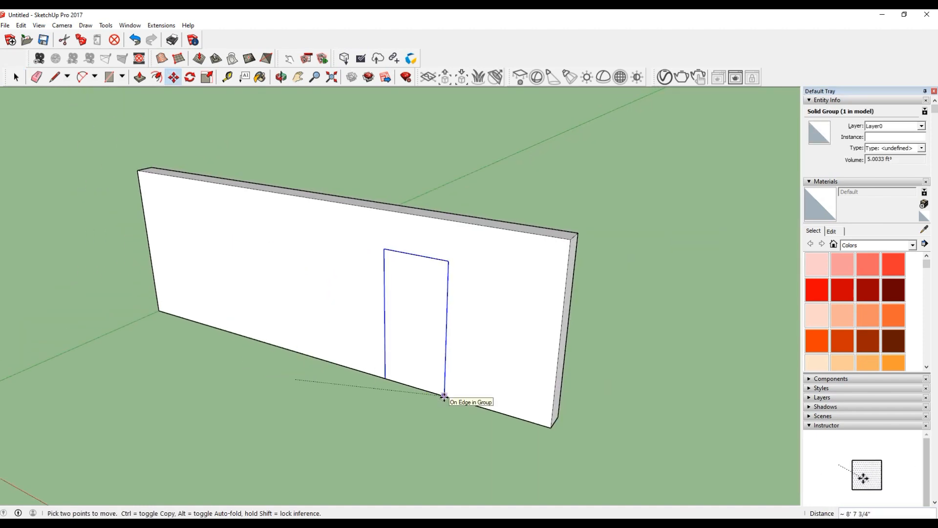
pyautogui.click(443, 396)
pyautogui.scroll(6, 464, 393)
pyautogui.click(459, 384)
pyautogui.press('Return')
pyautogui.scroll(-5, 310, 410)
pyautogui.moveTo(362, 406); pyautogui.dragTo(590, 299, button='middle')
pyautogui.scroll(3, 371, 403)
pyautogui.moveTo(503, 395); pyautogui.dragTo(313, 494, button='middle')
pyautogui.scroll(3, 384, 264)
pyautogui.scroll(-3, 137, 303)
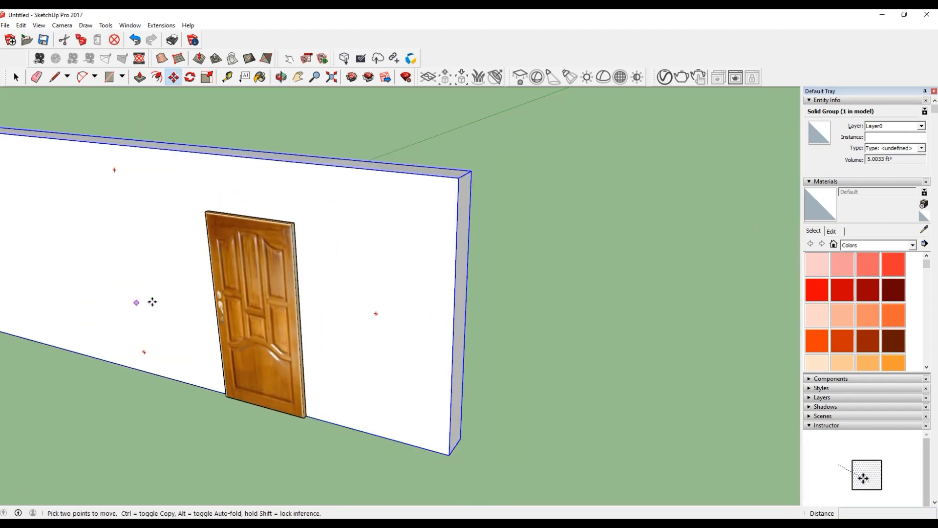
# Move the door group a little further along the wall toward its right end and clear the selection.
pyautogui.click(16, 77)
pyautogui.scroll(-5, 402, 285)
pyautogui.scroll(3, 248, 374)
pyautogui.moveTo(247, 376); pyautogui.dragTo(408, 373, button='middle')
pyautogui.press('m')
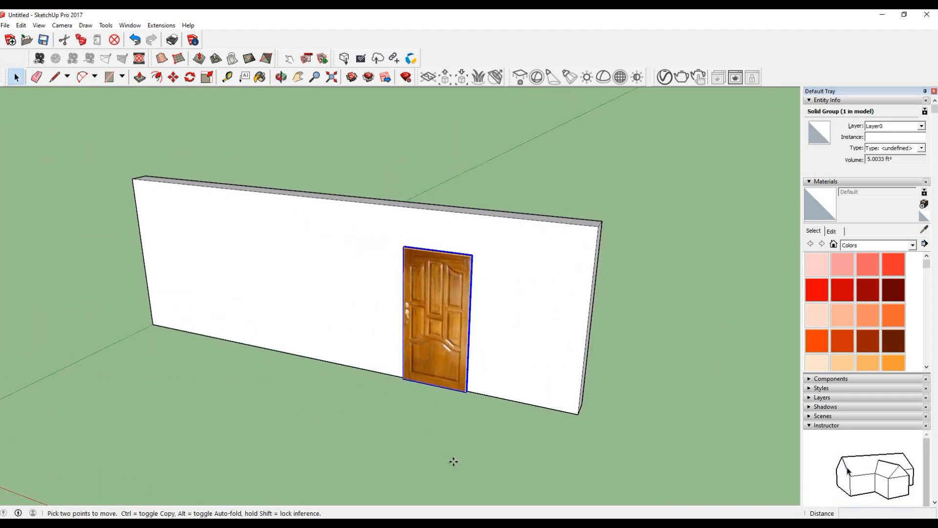
pyautogui.click(435, 450)
pyautogui.click(477, 461)
pyautogui.hotkey('ctrl', 't')
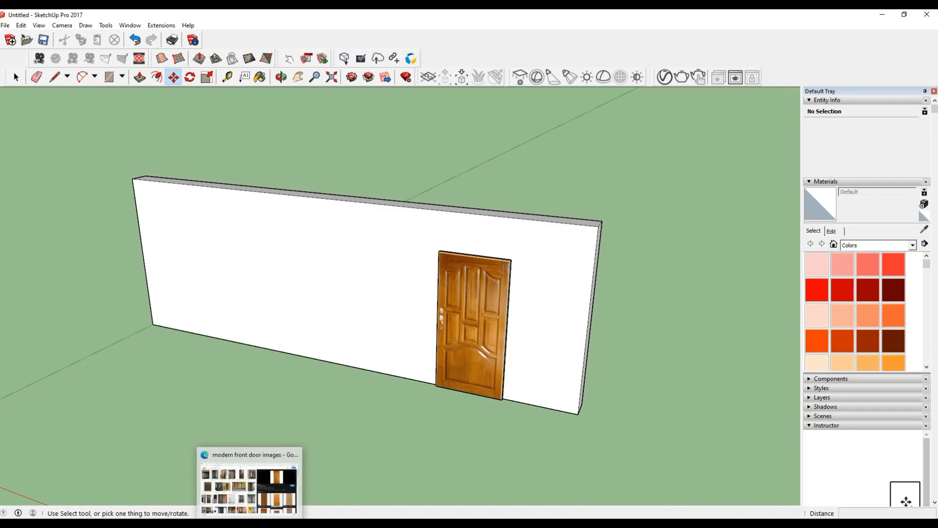
# Switch to the browser and open the dark wooden door picture "Men Door Design New" from the related images.
pyautogui.click(250, 481)
pyautogui.scroll(-8, 778, 382)
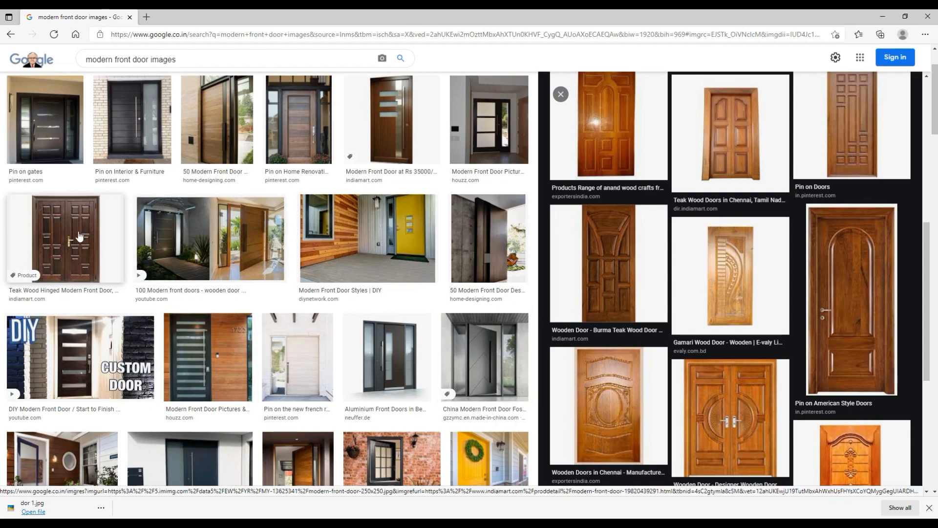
pyautogui.click(65, 237)
pyautogui.scroll(-5, 762, 362)
pyautogui.scroll(3, 762, 362)
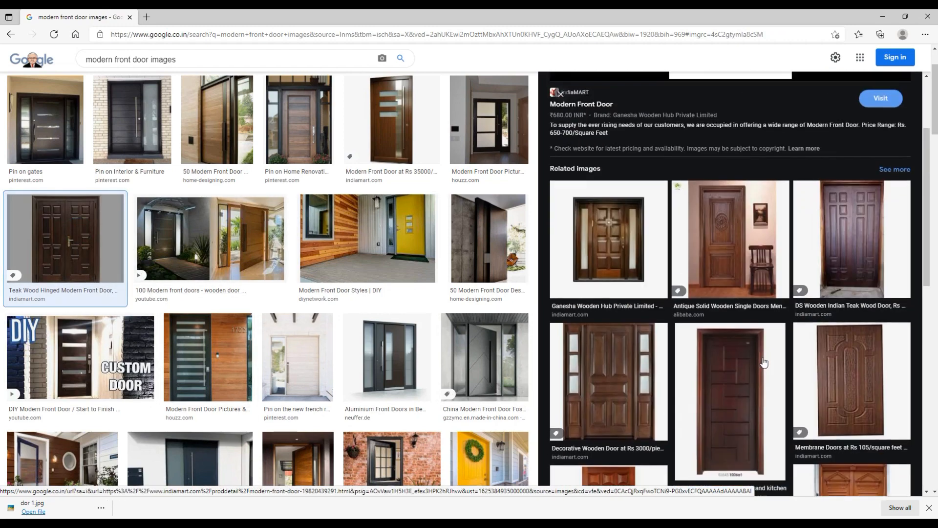
pyautogui.click(729, 408)
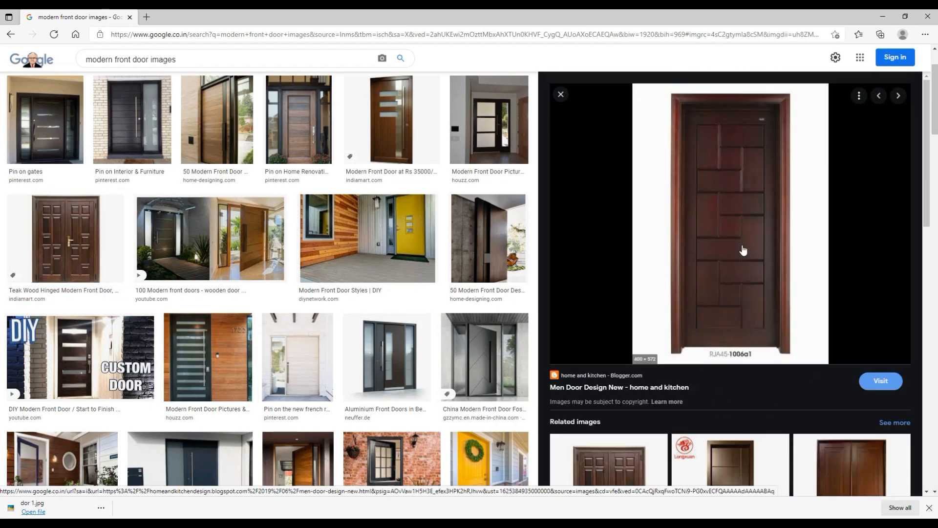
# Save the dark wooden door picture to the Desktop as a JPEG image under its suggested file name.
pyautogui.rightClick(741, 227)
pyautogui.click(776, 359)
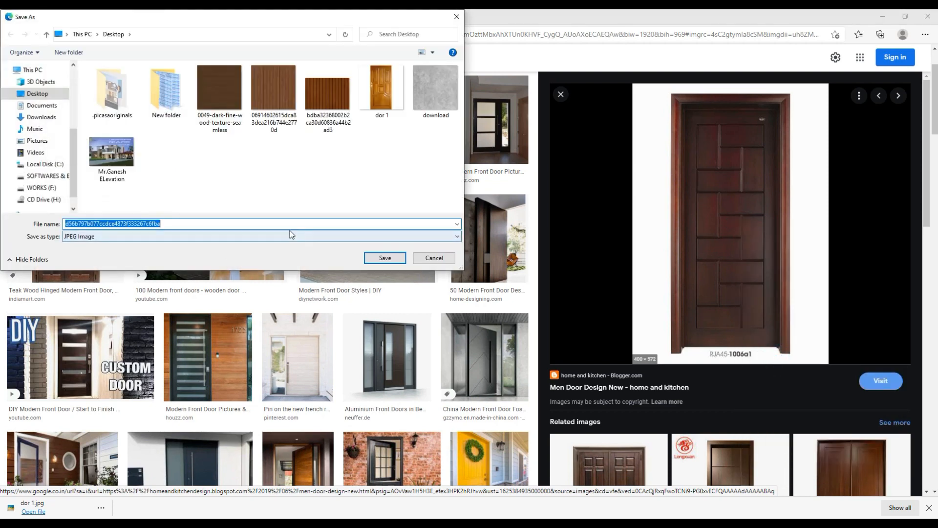
pyautogui.click(395, 262)
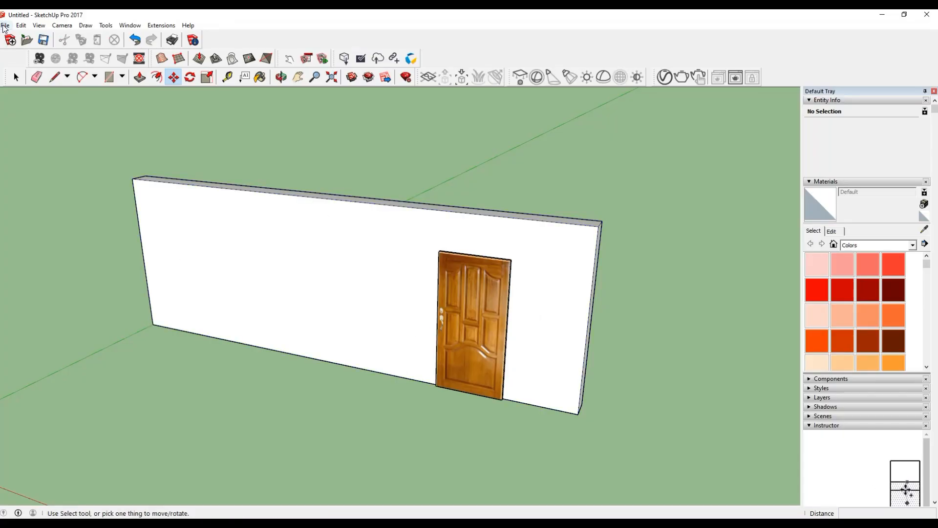
# In SketchUp, import the JPEG "d56b797b077ccdce4873f333267c6fba" from the Desktop as an image and place it on the wall's left half.
pyautogui.click(4, 26)
pyautogui.click(45, 165)
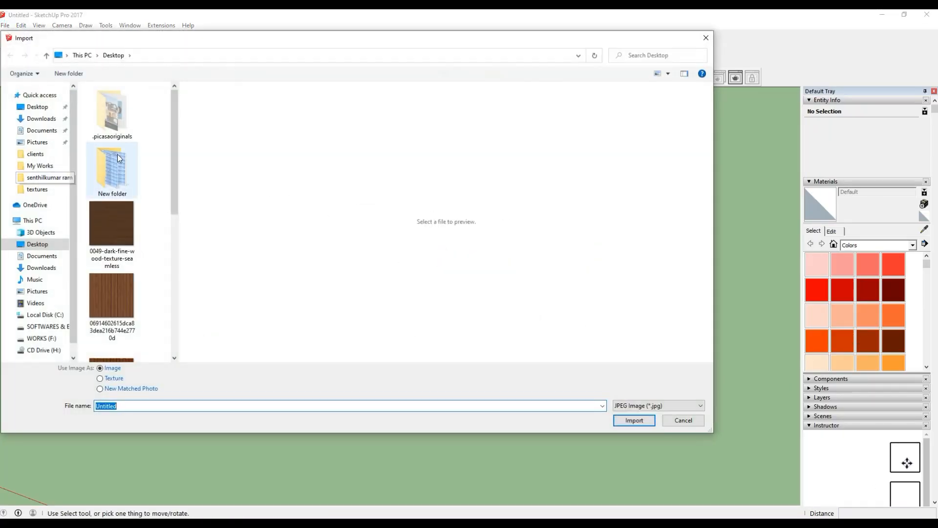
pyautogui.scroll(-5, 146, 235)
pyautogui.click(112, 136)
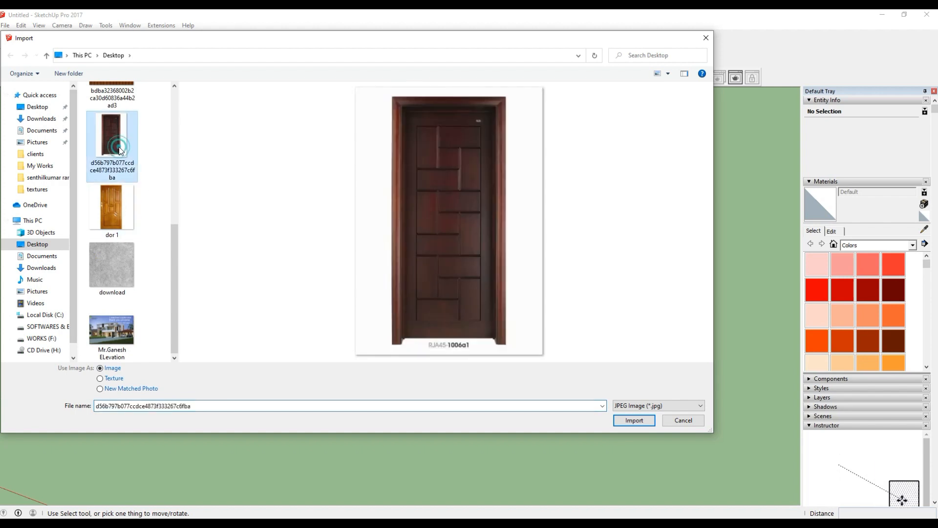
pyautogui.click(617, 420)
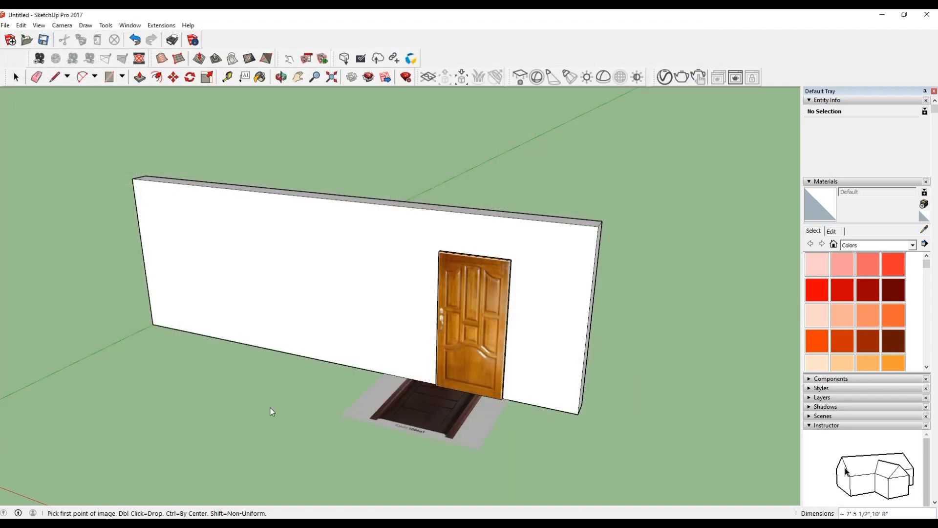
pyautogui.click(237, 337)
pyautogui.click(321, 242)
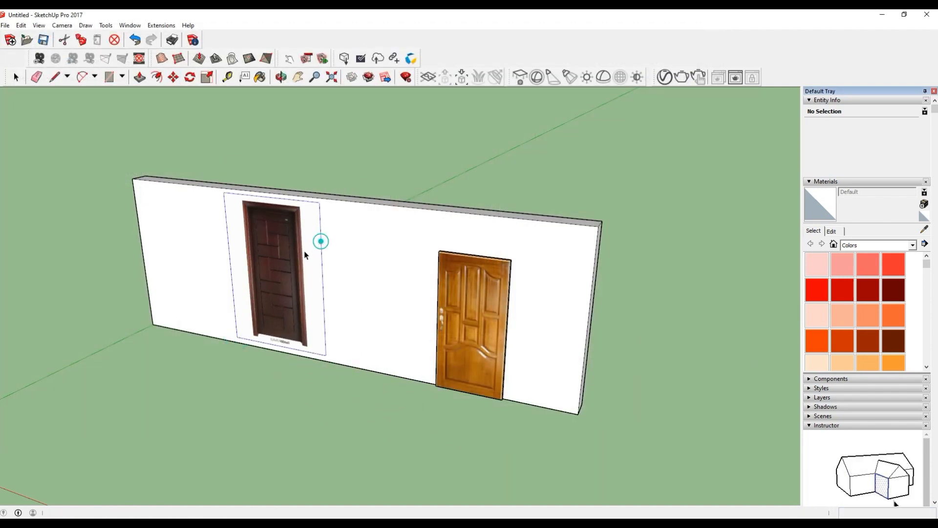
# Explode the dark door image on the wall into an editable textured face.
pyautogui.scroll(6, 281, 326)
pyautogui.press('m')
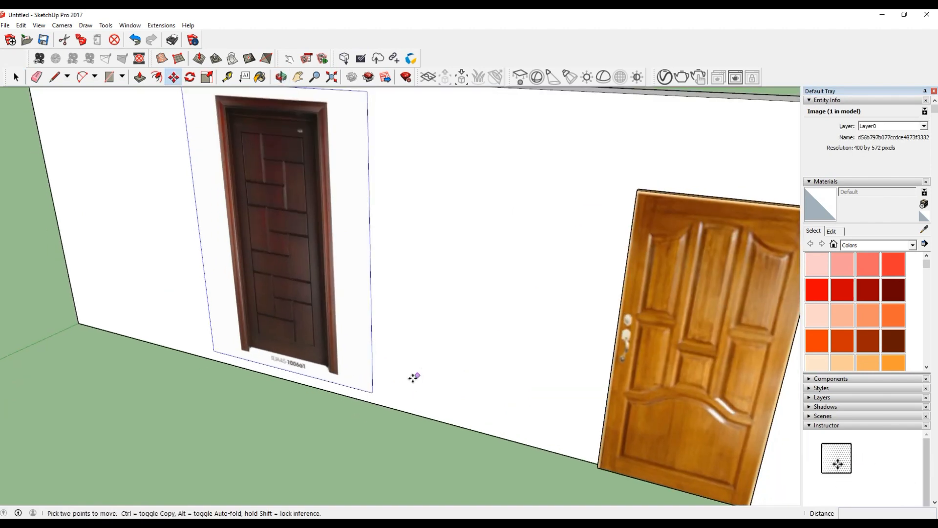
pyautogui.scroll(-6, 386, 415)
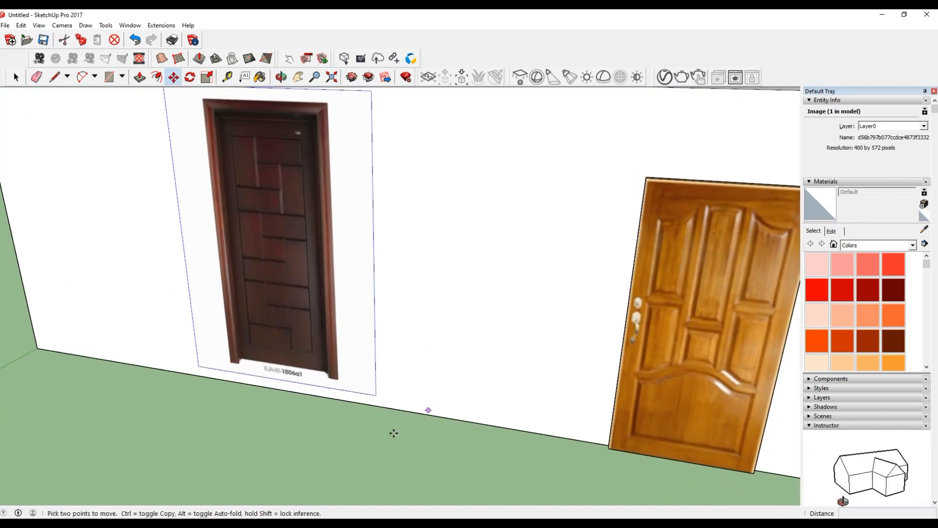
pyautogui.click(16, 77)
pyautogui.scroll(6, 292, 237)
pyautogui.rightClick(292, 233)
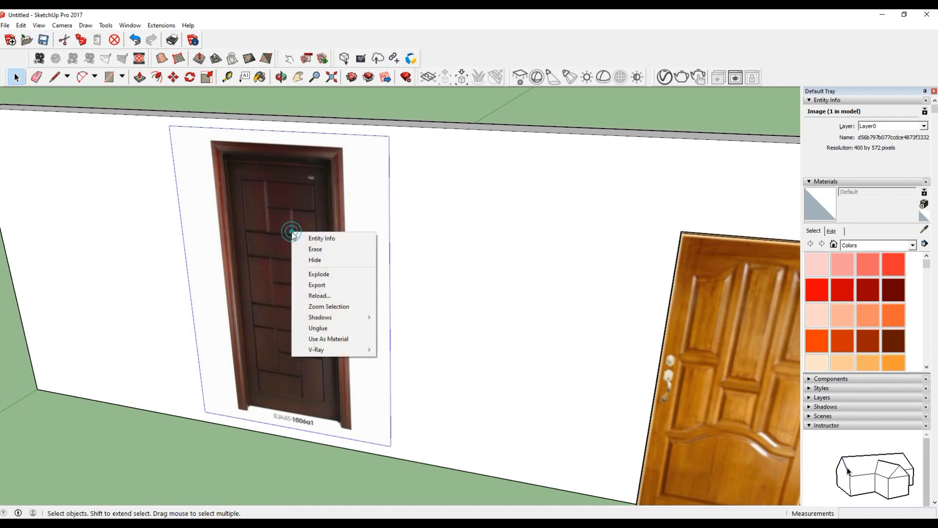
pyautogui.click(318, 274)
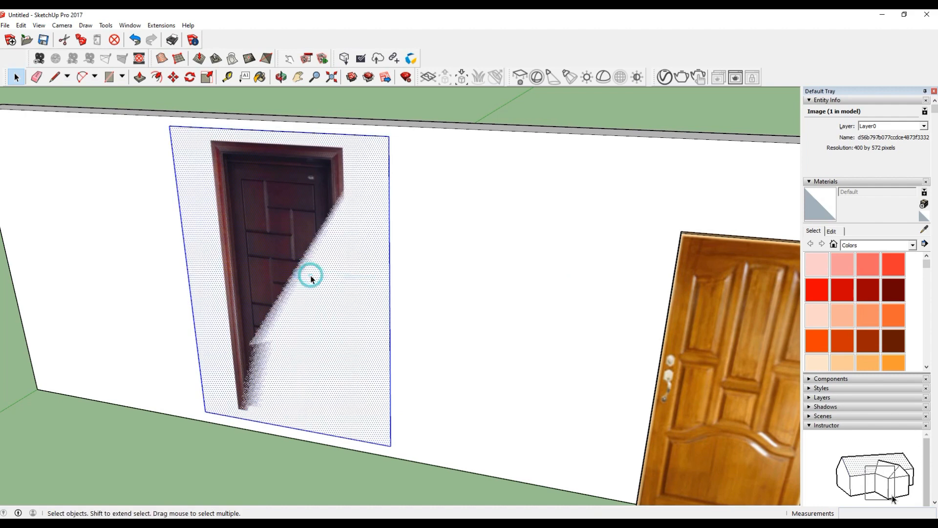
# Push/pull the dark door's image face out from the wall to a thickness of 2".
pyautogui.click(390, 296)
pyautogui.moveTo(376, 343); pyautogui.dragTo(342, 368, button='middle')
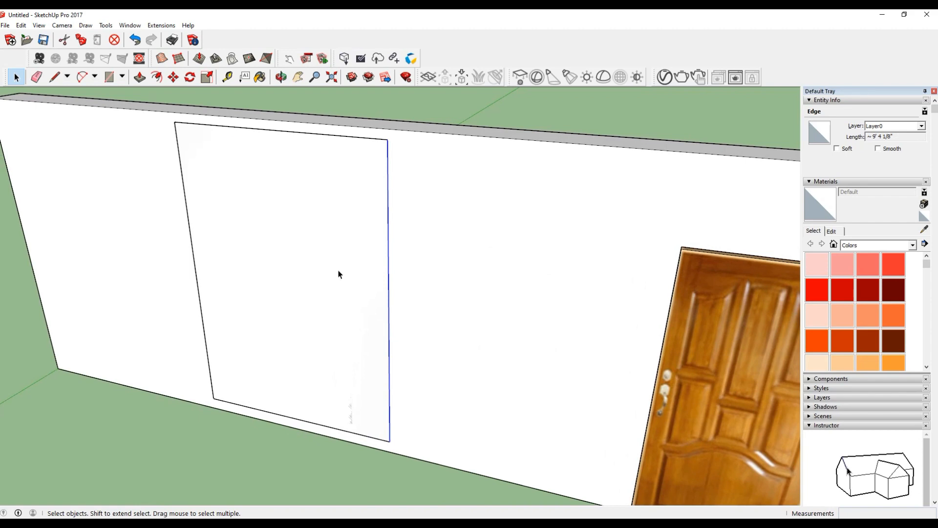
pyautogui.press('p')
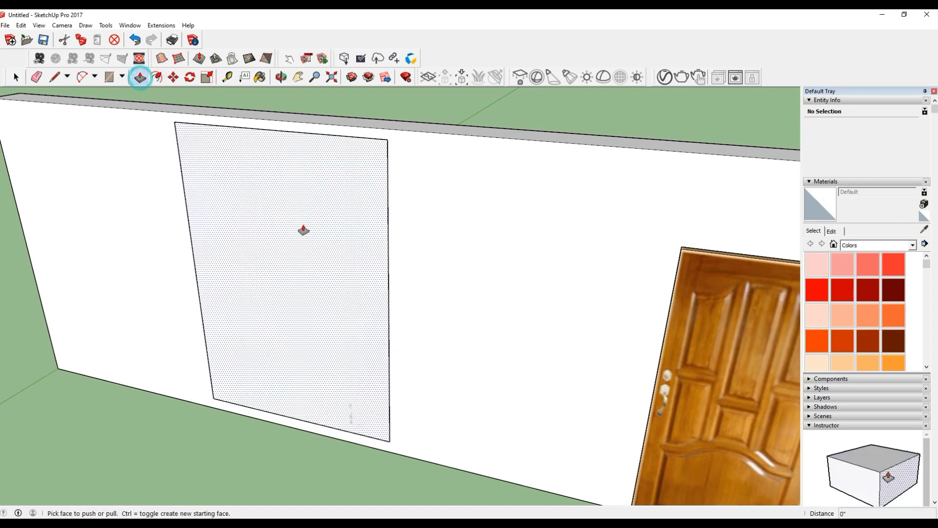
pyautogui.click(303, 227)
pyautogui.click(302, 231)
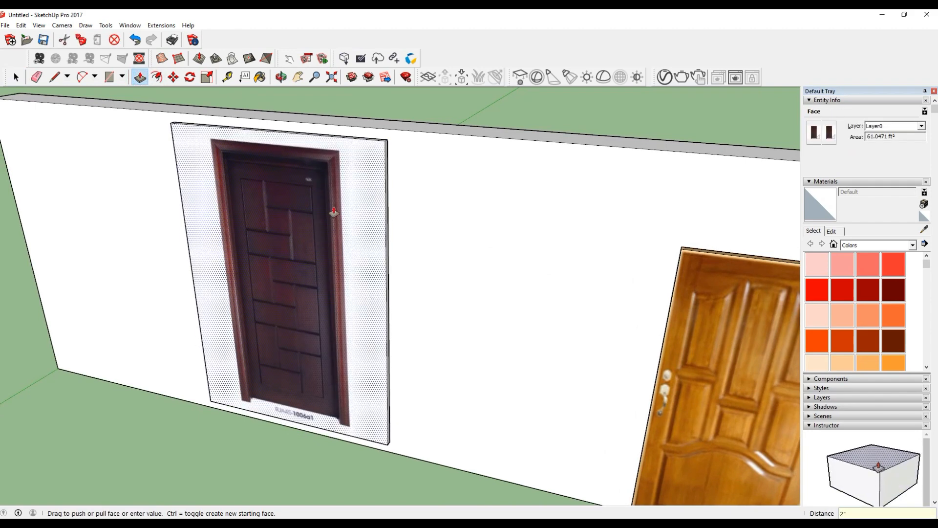
pyautogui.press('space')
pyautogui.moveTo(288, 198); pyautogui.dragTo(300, 206, button='middle')
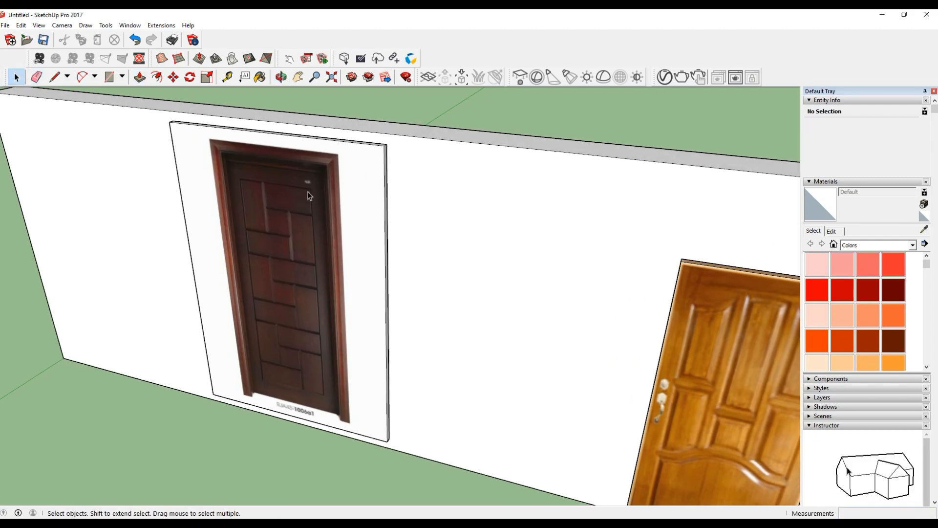
# Push in the dark door slab's top by about 4 1/4" and its right side by about 1' 4 1/16" to crop the white margins.
pyautogui.press('p')
pyautogui.scroll(5, 335, 125)
pyautogui.click(289, 143)
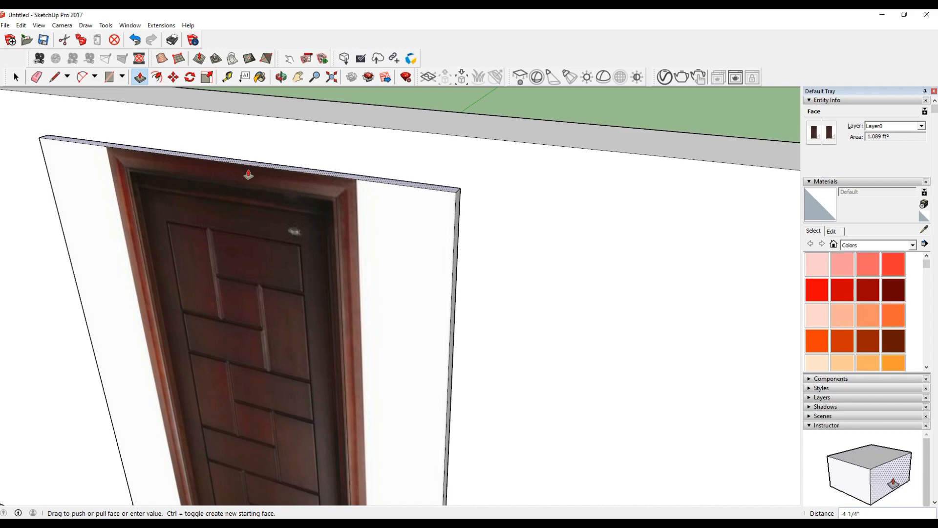
pyautogui.click(248, 174)
pyautogui.click(457, 266)
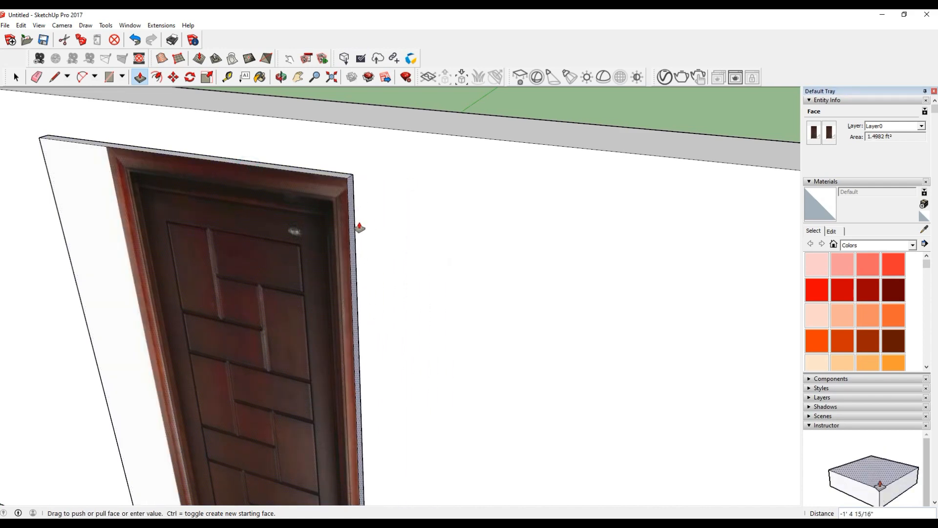
pyautogui.scroll(-4, 479, 165)
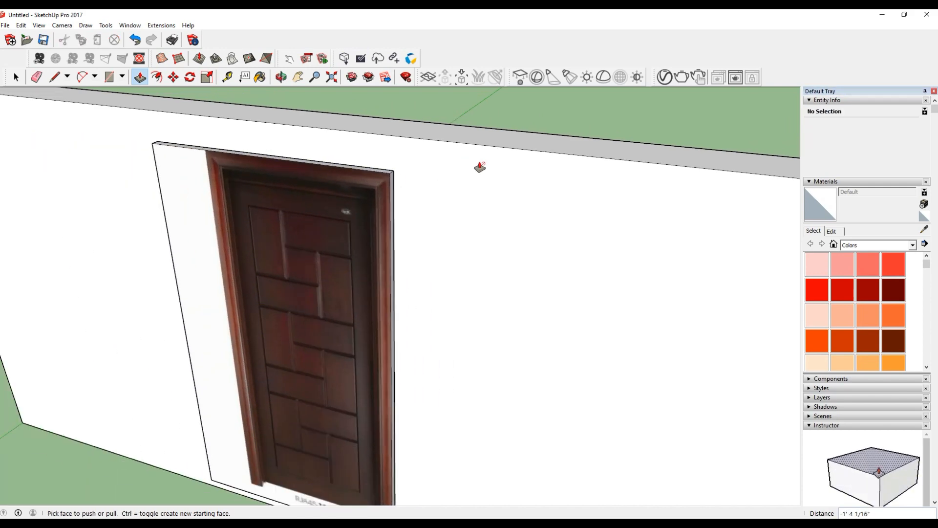
# Push in the dark door slab's left side by about 1' 3 7/8" and its bottom by about 7 5/16" to crop the remaining margins.
pyautogui.scroll(2, 385, 251)
pyautogui.moveTo(398, 233); pyautogui.dragTo(308, 283, button='middle')
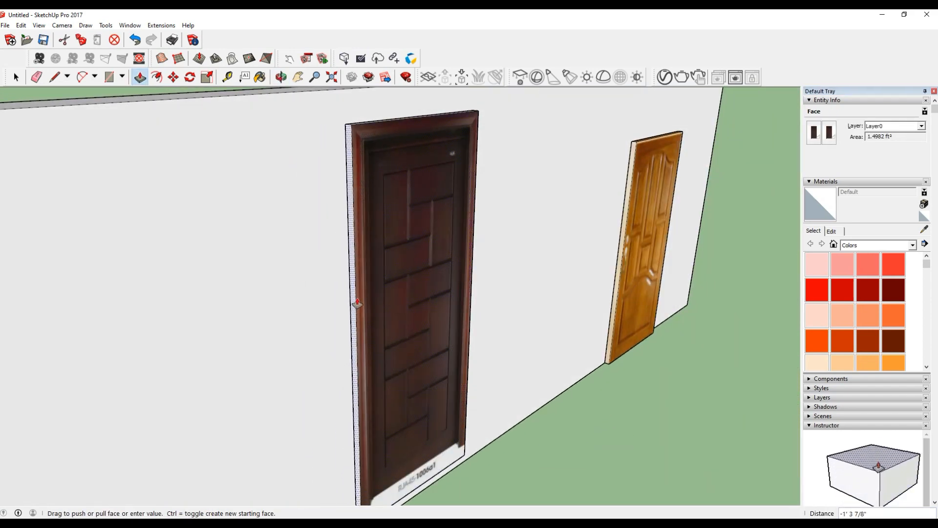
pyautogui.moveTo(356, 295); pyautogui.dragTo(164, 225, button='middle')
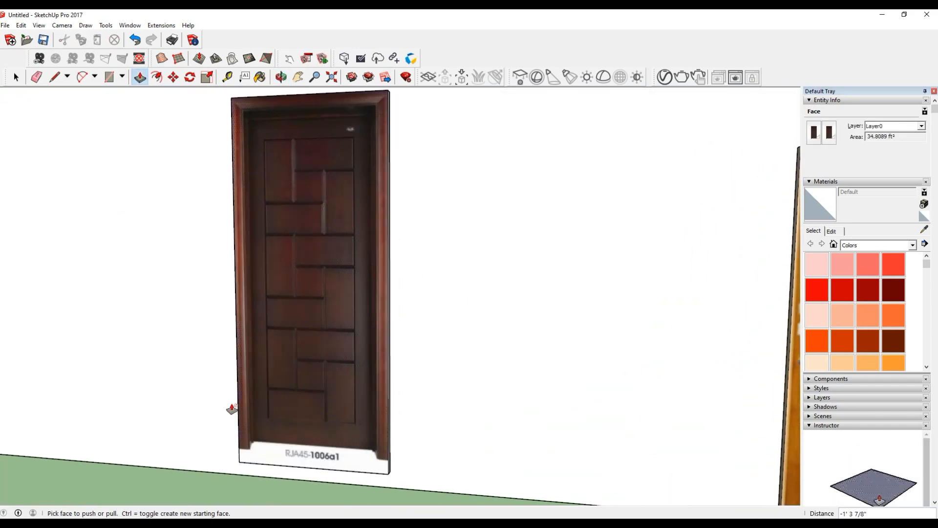
pyautogui.scroll(5, 308, 471)
pyautogui.moveTo(373, 407); pyautogui.dragTo(342, 297, button='middle')
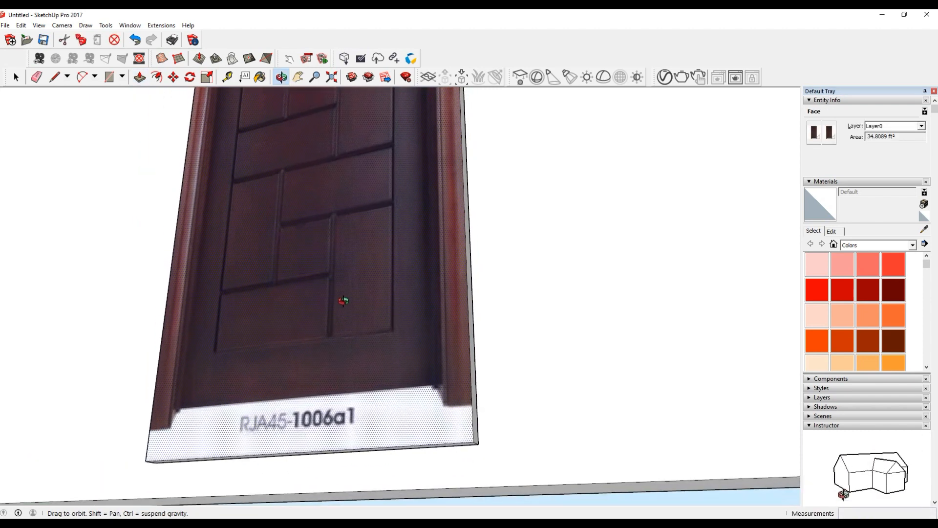
pyautogui.moveTo(466, 443); pyautogui.dragTo(461, 380)
pyautogui.moveTo(461, 379); pyautogui.dragTo(408, 515, button='middle')
pyautogui.scroll(-8, 320, 417)
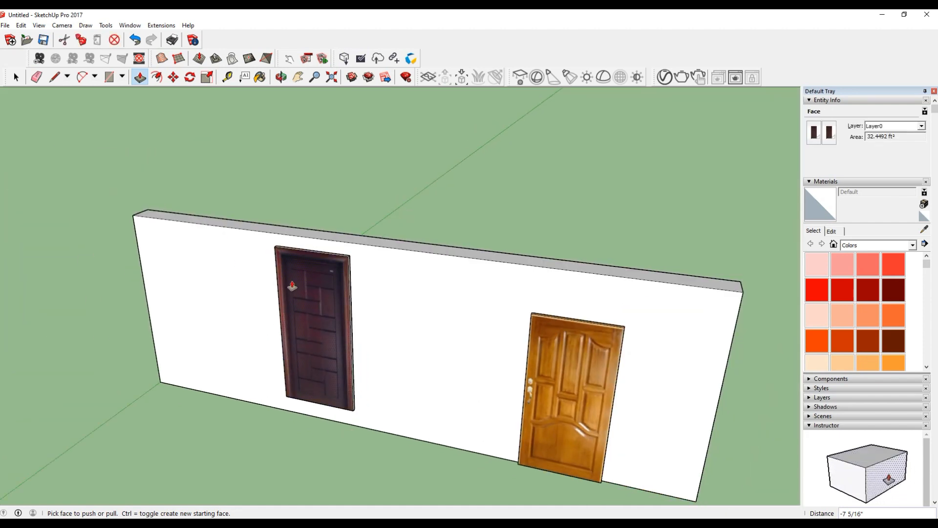
# Select the whole cropped dark door and make it a group.
pyautogui.click(16, 77)
pyautogui.scroll(5, 327, 309)
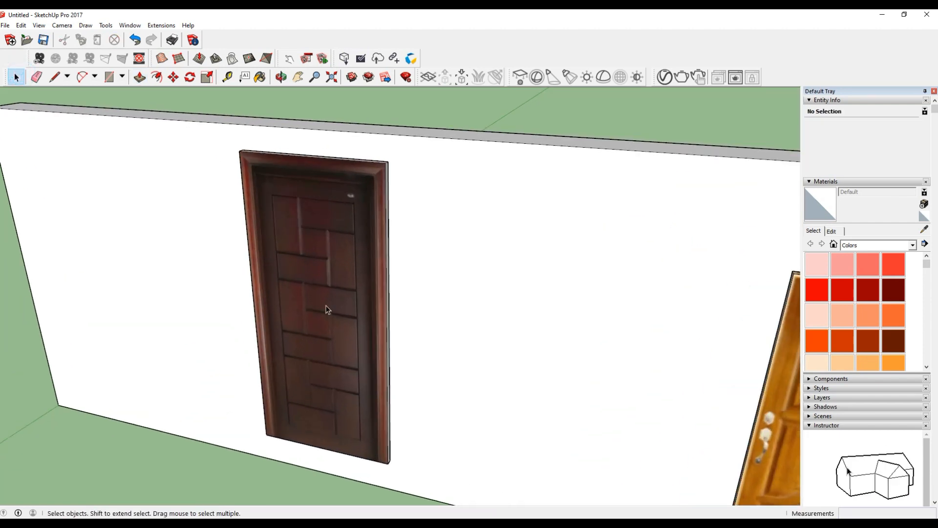
pyautogui.rightClick(326, 308)
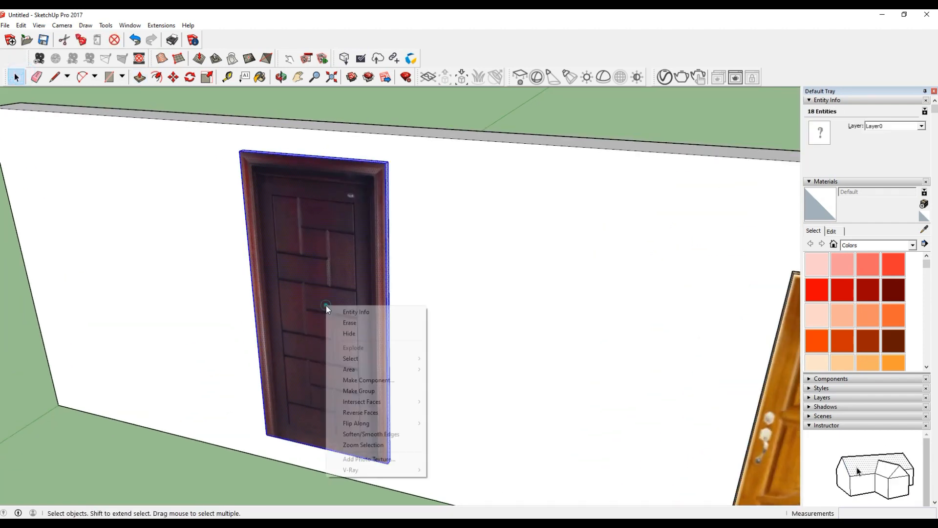
pyautogui.click(364, 391)
# Move the dark door group by its lower right corner about 5' 8 5/16" onto the wall's bottom edge, closer to the light wooden door.
pyautogui.scroll(-10, 281, 292)
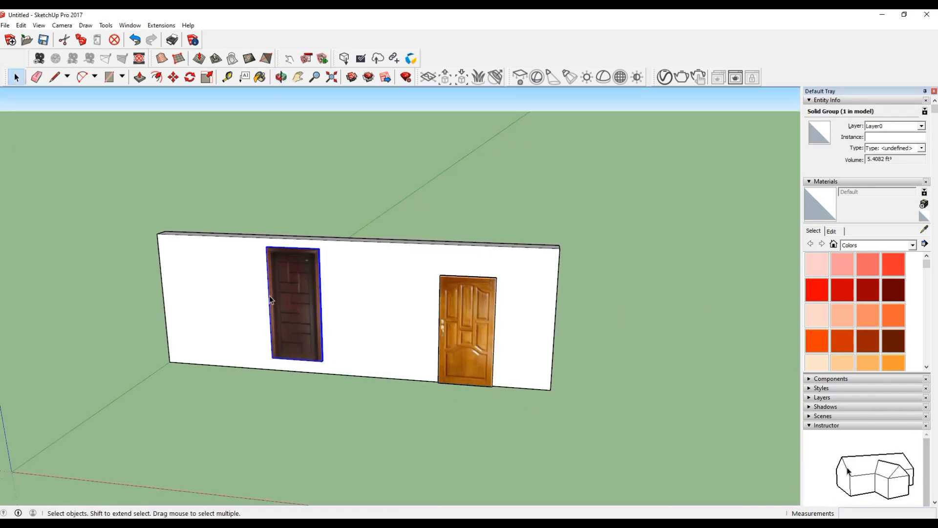
pyautogui.scroll(6, 307, 362)
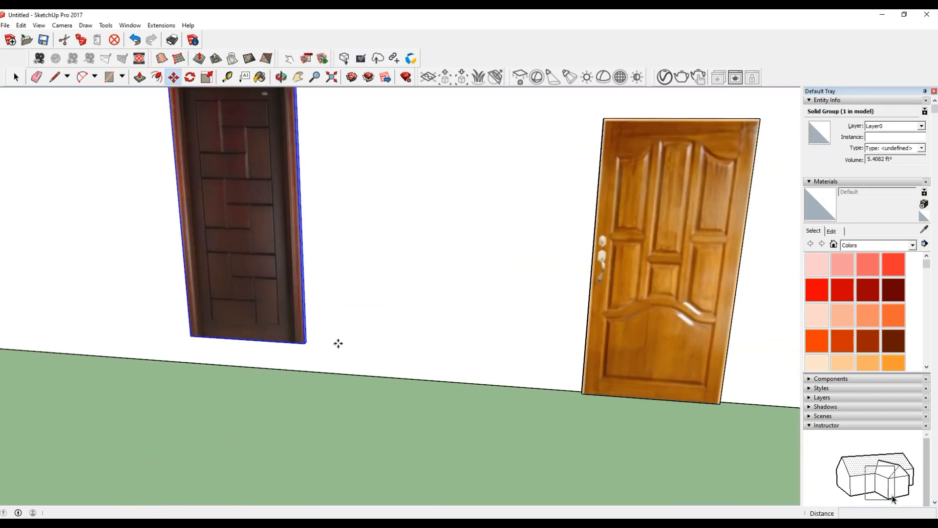
pyautogui.press('m')
pyautogui.scroll(2, 308, 340)
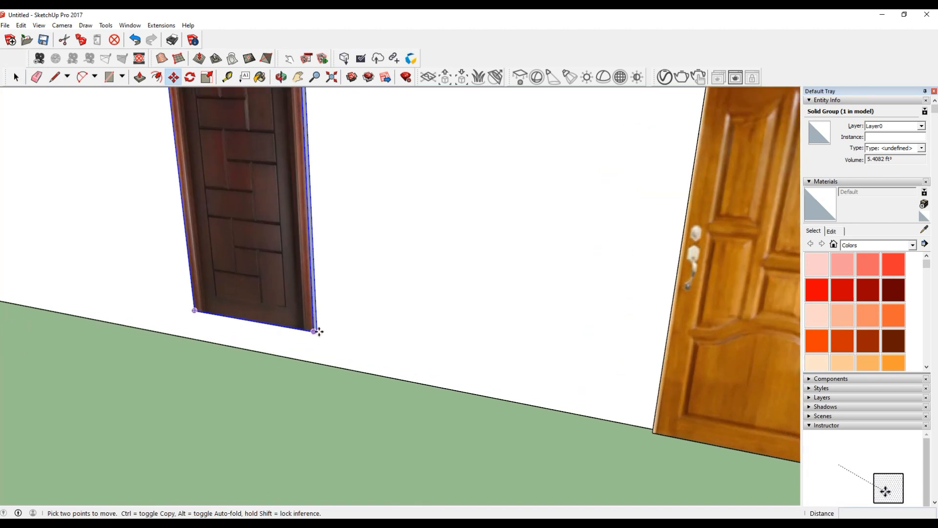
pyautogui.scroll(2, 330, 320)
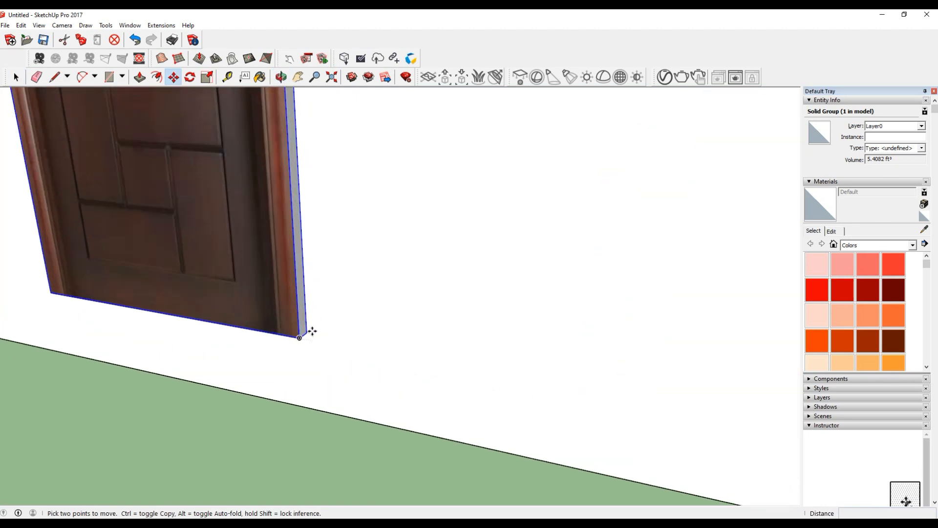
pyautogui.click(308, 330)
pyautogui.scroll(-8, 308, 329)
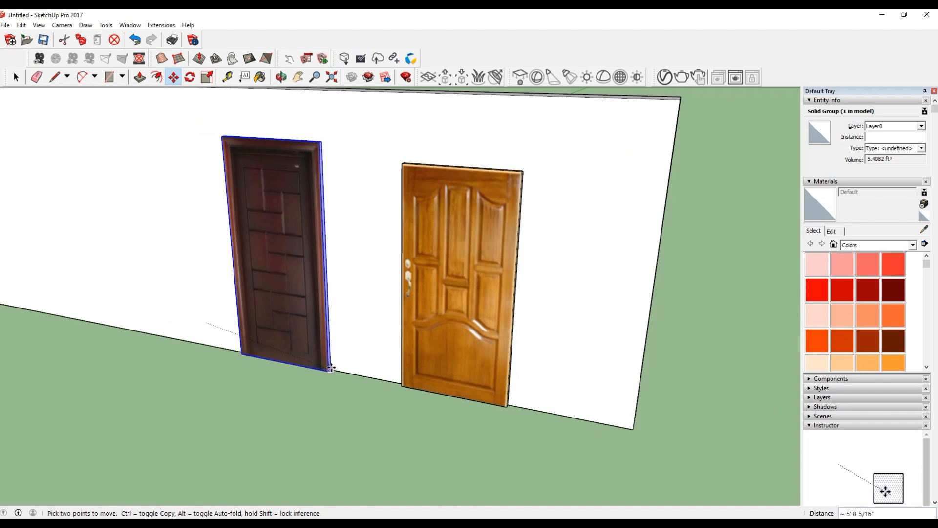
pyautogui.click(341, 370)
# Draw a vertical reference line on the wall just left of the dark door, starting from the wall's bottom edge.
pyautogui.moveTo(362, 342)
pyautogui.mouseDown(button='middle')
pyautogui.moveTo(494, 247)
pyautogui.moveTo(358, 269)
pyautogui.moveTo(398, 269)
pyautogui.mouseUp(button='middle')
pyautogui.scroll(3, 313, 148)
pyautogui.scroll(1, 312, 148)
pyautogui.scroll(-3, 329, 228)
pyautogui.press('l')
pyautogui.click(243, 400)
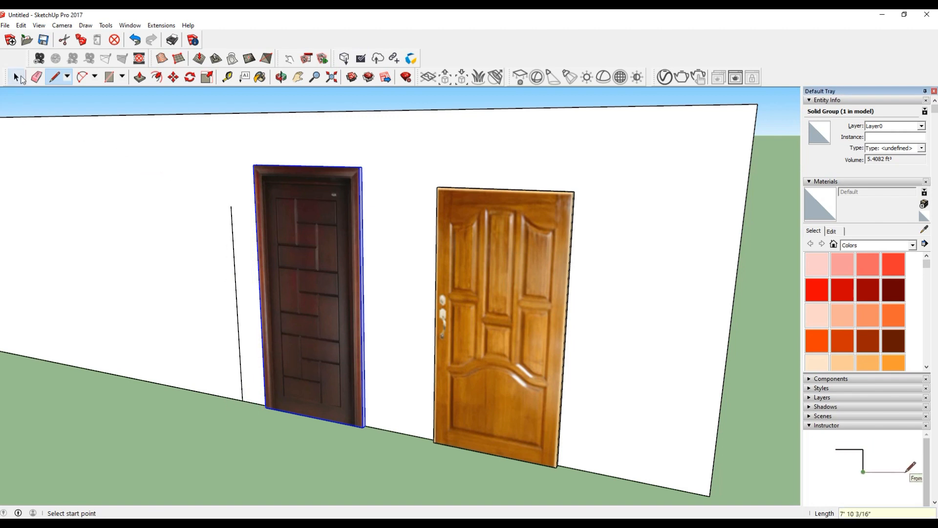
# Scale the dark door group vertically from its top so its height matches the reference line.
pyautogui.press('space')
pyautogui.scroll(3, 342, 267)
pyautogui.press('s')
pyautogui.scroll(1, 313, 161)
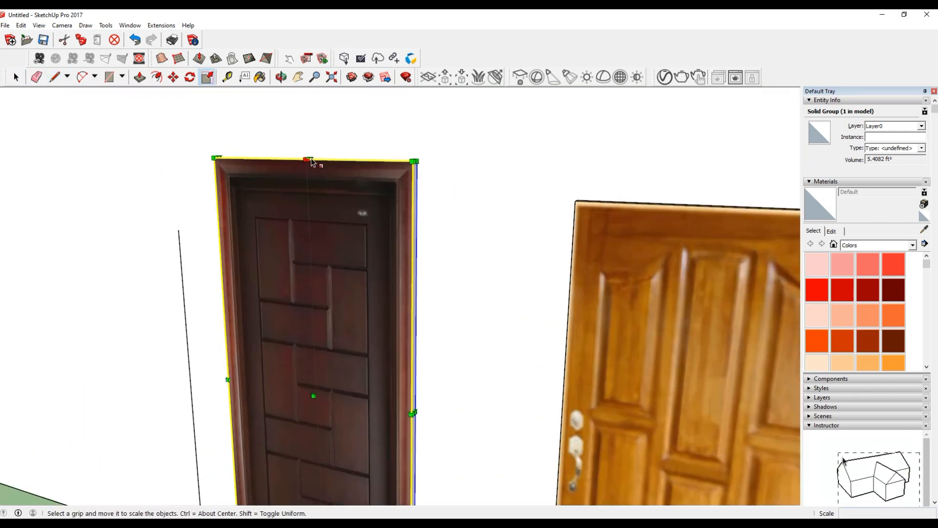
pyautogui.moveTo(311, 159); pyautogui.dragTo(218, 218)
pyautogui.scroll(-3, 309, 213)
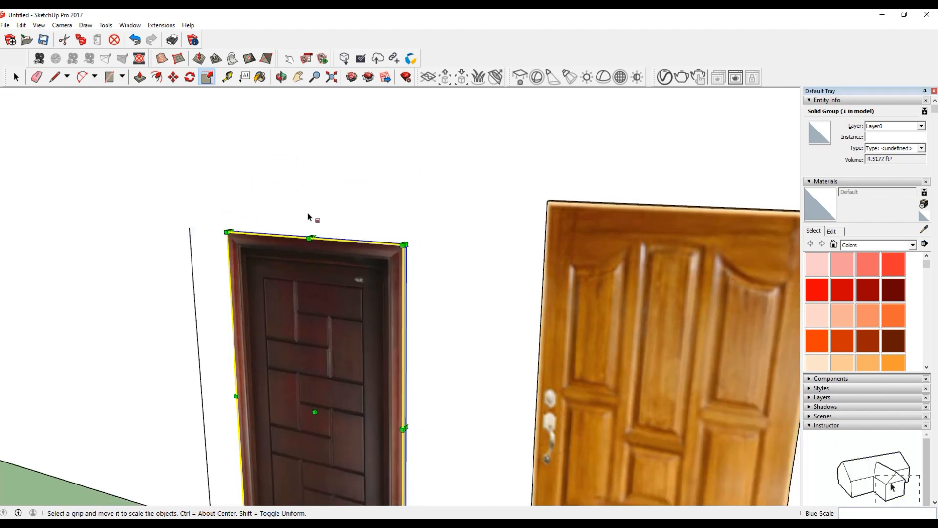
# Delete the vertical reference line beside the dark door.
pyautogui.click(19, 77)
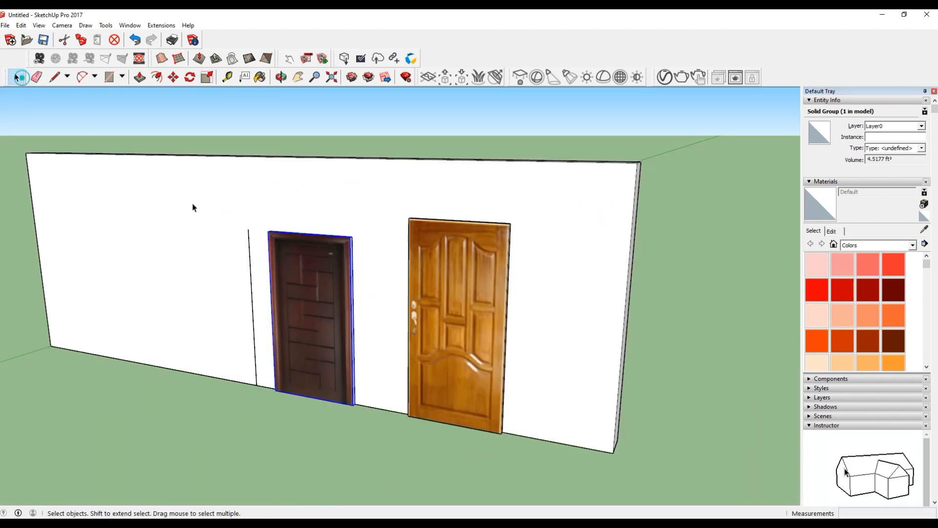
pyautogui.click(253, 308)
pyautogui.press('Delete')
pyautogui.moveTo(454, 364); pyautogui.dragTo(463, 400, button='middle')
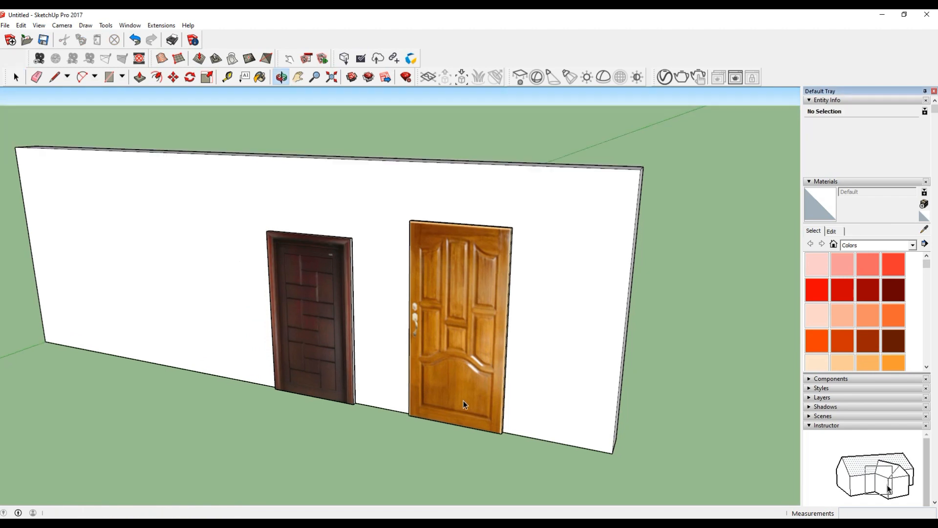
# Scale the light wooden door group vertically from its top to match the dark door's height.
pyautogui.click(485, 326)
pyautogui.scroll(3, 476, 342)
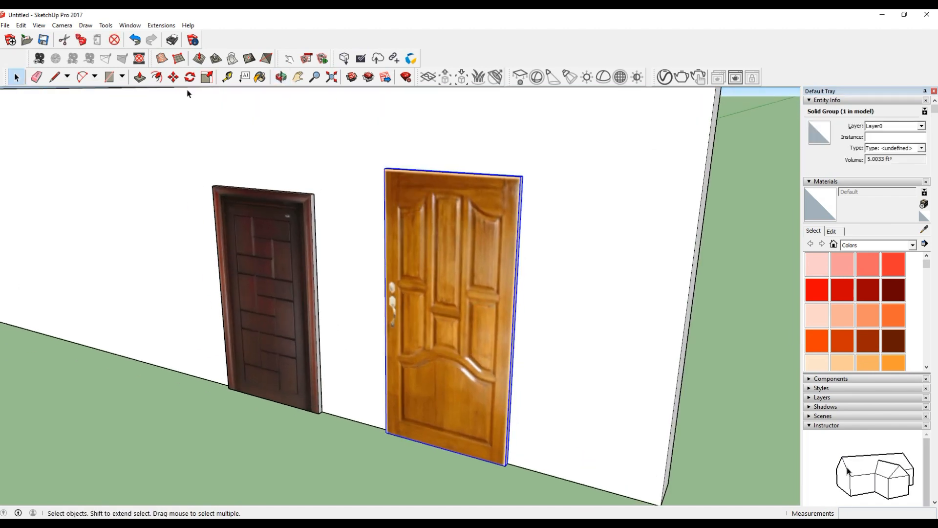
pyautogui.click(206, 78)
pyautogui.scroll(2, 463, 182)
pyautogui.moveTo(442, 167); pyautogui.dragTo(231, 201)
pyautogui.click(16, 74)
pyautogui.scroll(-2, 424, 245)
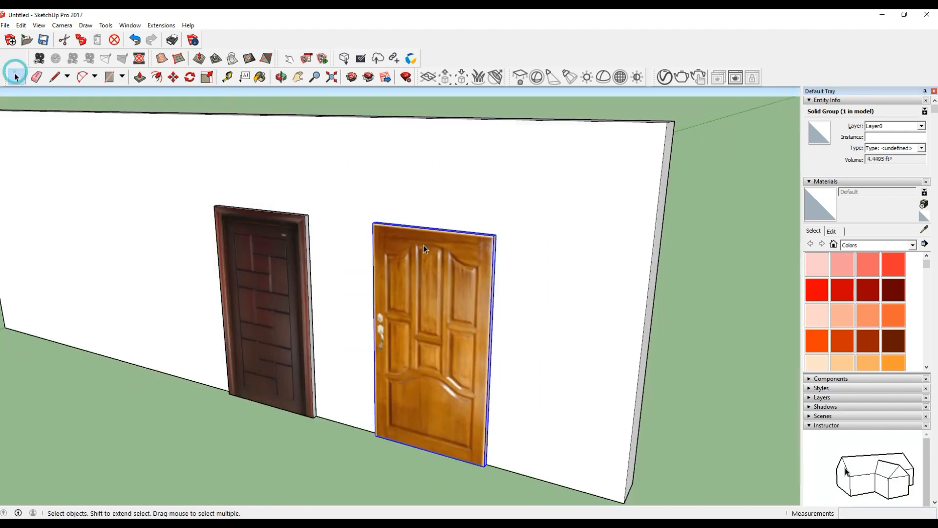
# Examine both finished doors on the wall from different distances and angles.
pyautogui.scroll(-2, 423, 245)
pyautogui.scroll(2, 429, 346)
pyautogui.moveTo(438, 353); pyautogui.dragTo(477, 355, button='middle')
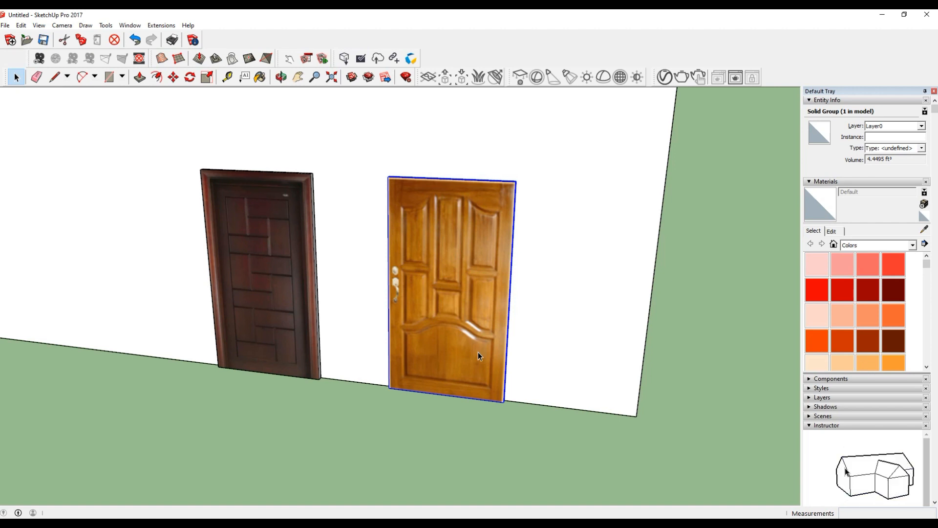
pyautogui.scroll(-4, 460, 279)
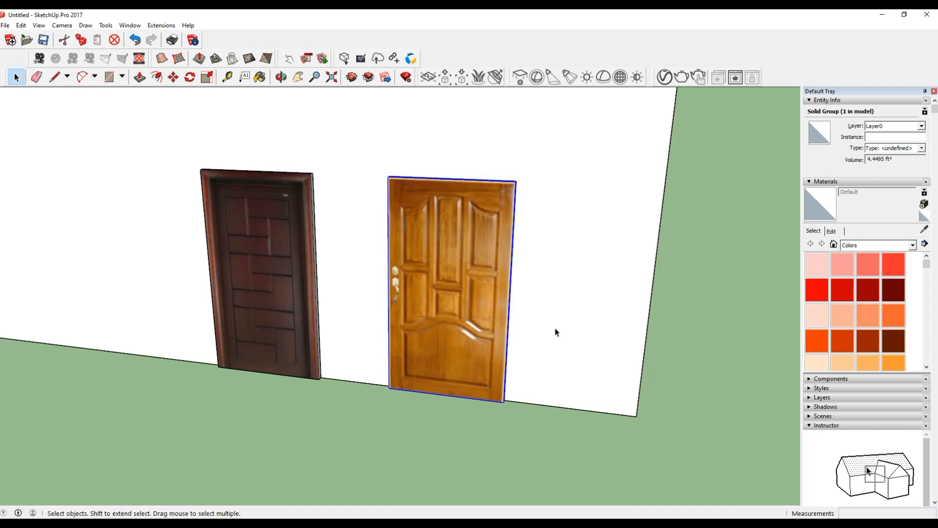
pyautogui.scroll(4, 534, 363)
pyautogui.click(433, 446)
pyautogui.scroll(2, 409, 359)
pyautogui.click(410, 363)
pyautogui.moveTo(455, 364); pyautogui.dragTo(519, 371, button='middle')
pyautogui.click(482, 440)
pyautogui.moveTo(482, 440); pyautogui.dragTo(423, 372, button='middle')
pyautogui.scroll(-3, 576, 373)
pyautogui.scroll(3, 287, 307)
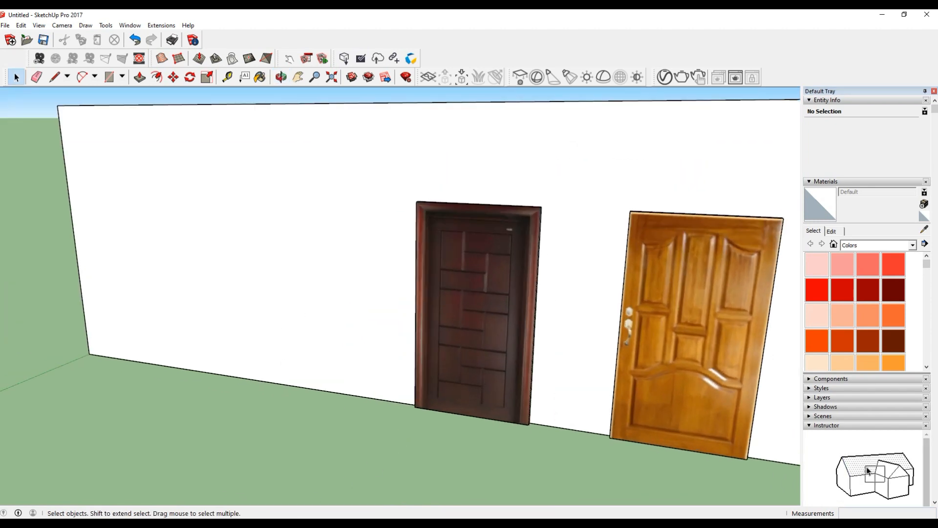
# Switch to the browser and open the related door picture "Gk011 Interior Veneer Composited Modern Design Wooden Door".
pyautogui.hotkey('alt', 'Tab')
pyautogui.scroll(-7, 244, 348)
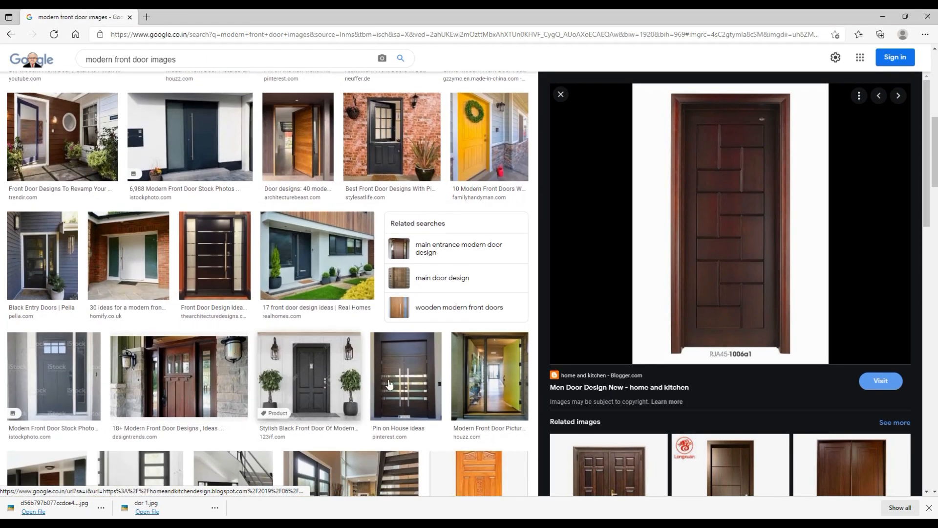
pyautogui.scroll(-10, 731, 389)
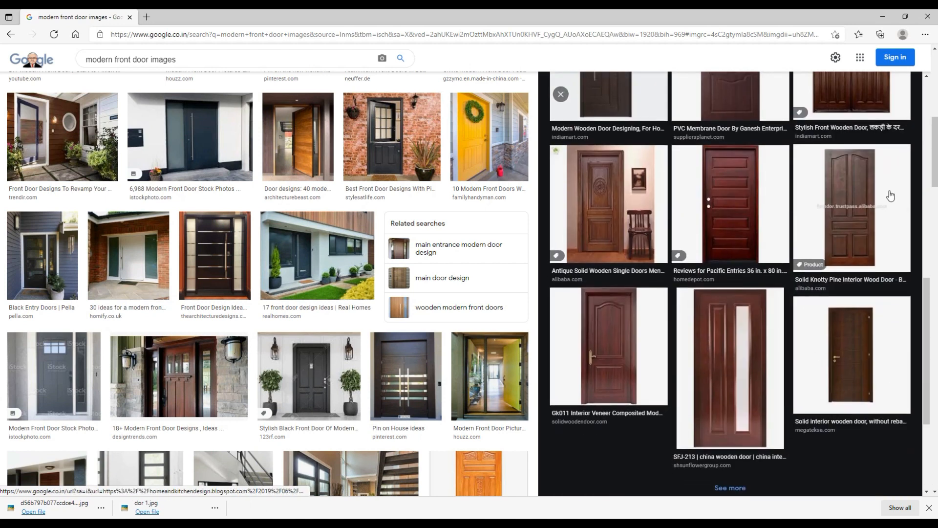
pyautogui.click(619, 365)
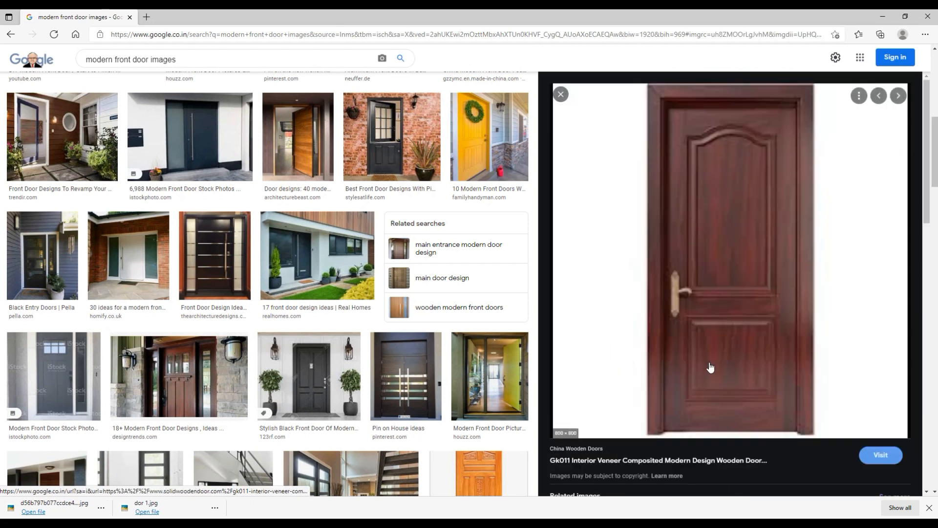
# Save the Gk011 wooden door picture to the Desktop as a JPEG image under its suggested file name.
pyautogui.rightClick(756, 240)
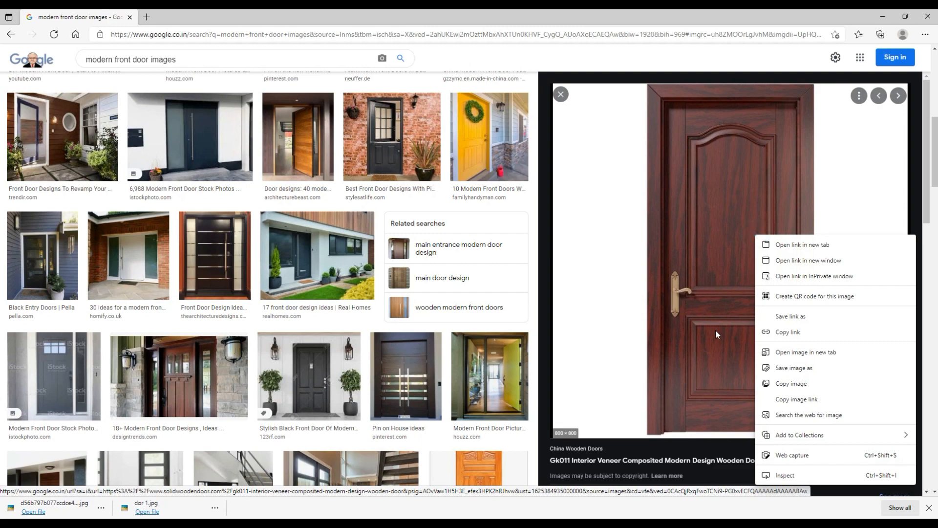
pyautogui.click(797, 371)
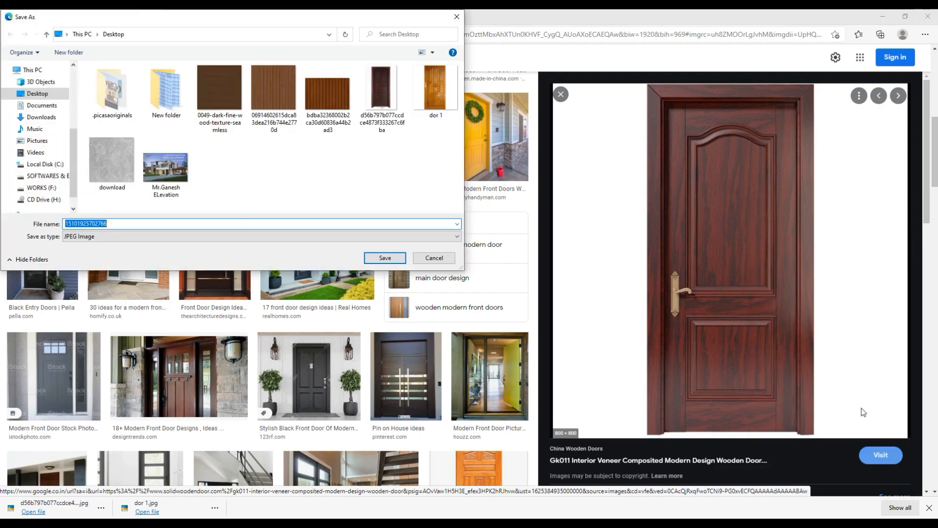
pyautogui.click(384, 258)
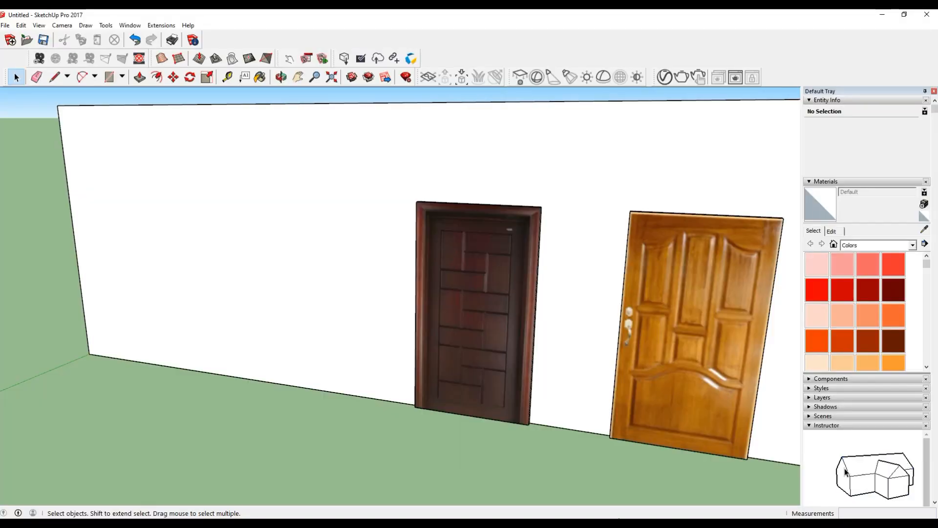
pyautogui.click(5, 25)
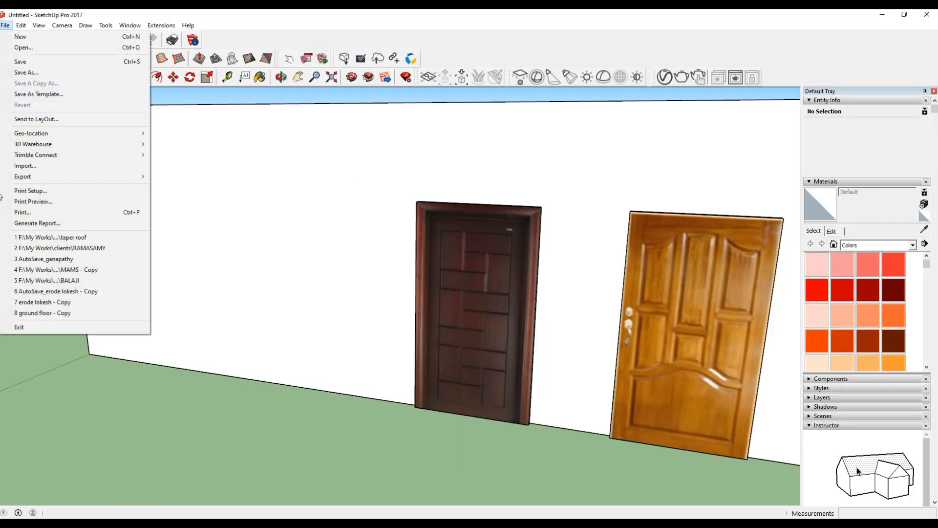
pyautogui.click(30, 167)
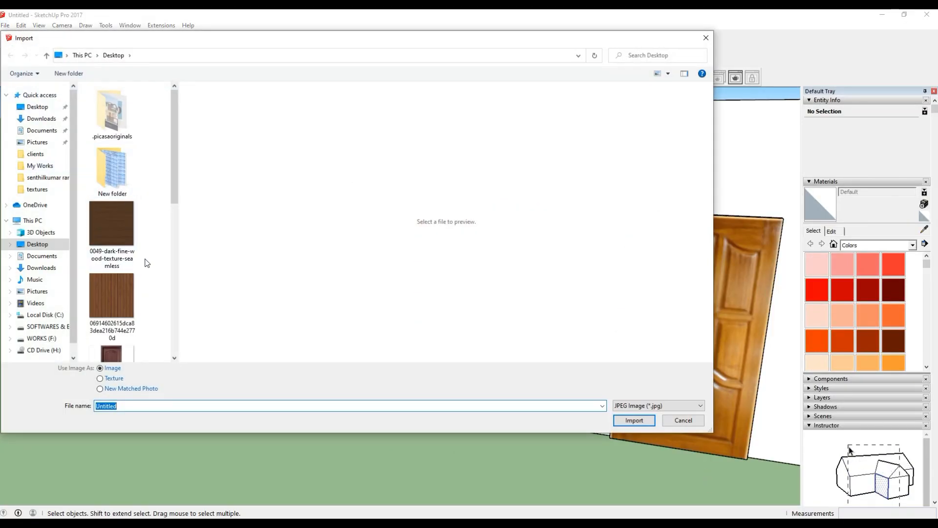
pyautogui.scroll(-5, 146, 261)
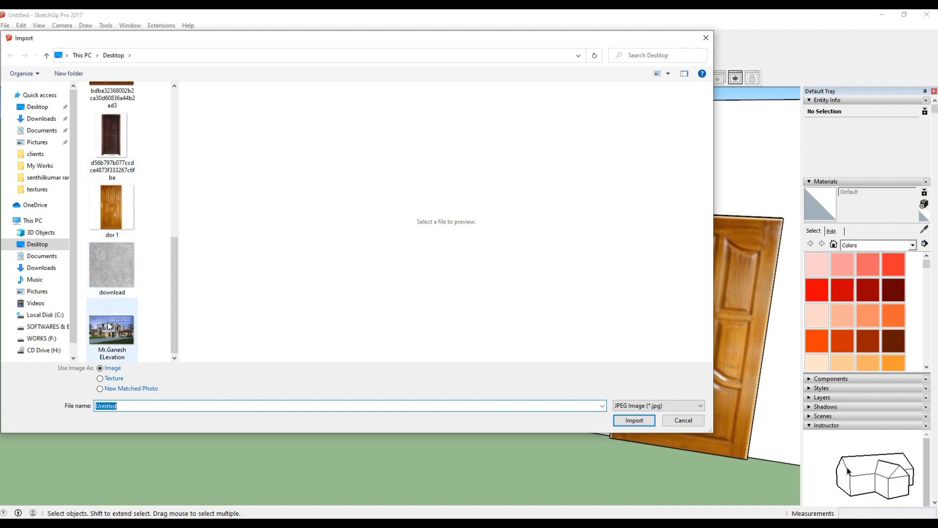
pyautogui.scroll(6, 107, 321)
pyautogui.scroll(-2, 110, 321)
pyautogui.click(122, 224)
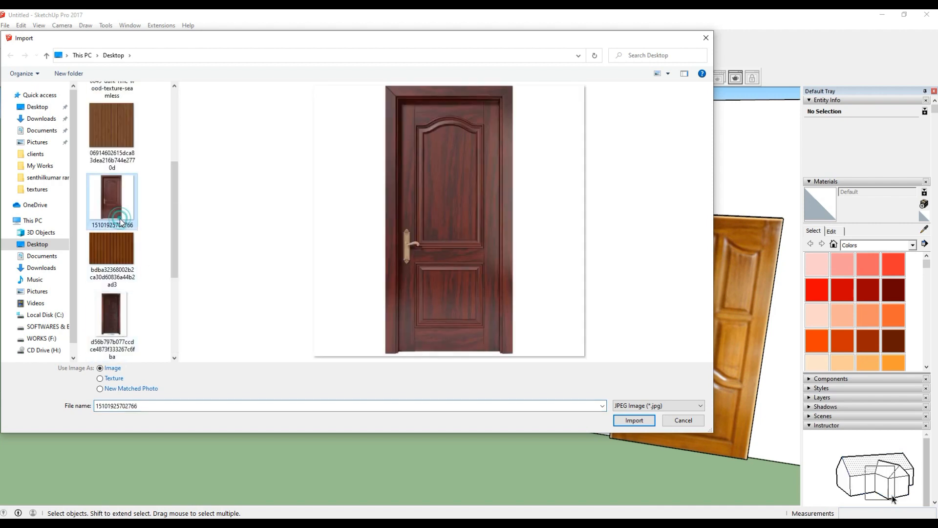
pyautogui.click(634, 420)
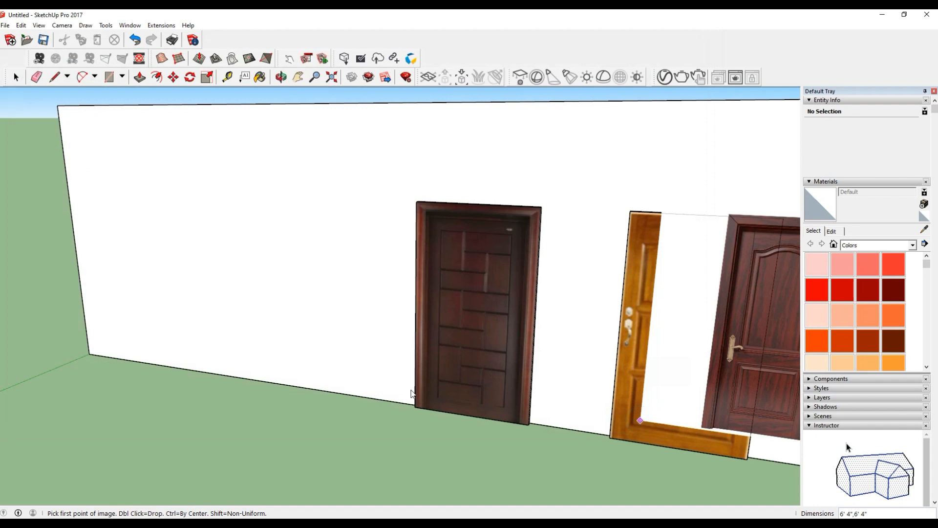
pyautogui.click(196, 356)
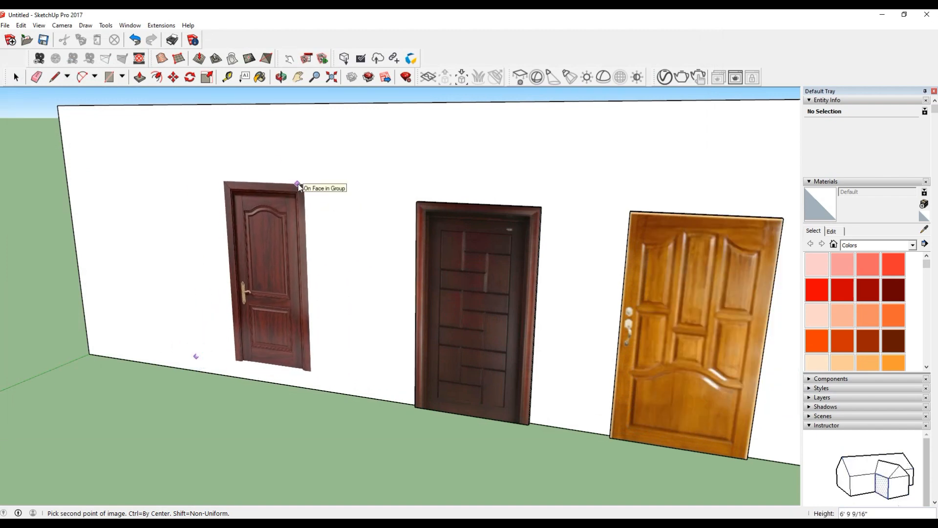
pyautogui.click(297, 185)
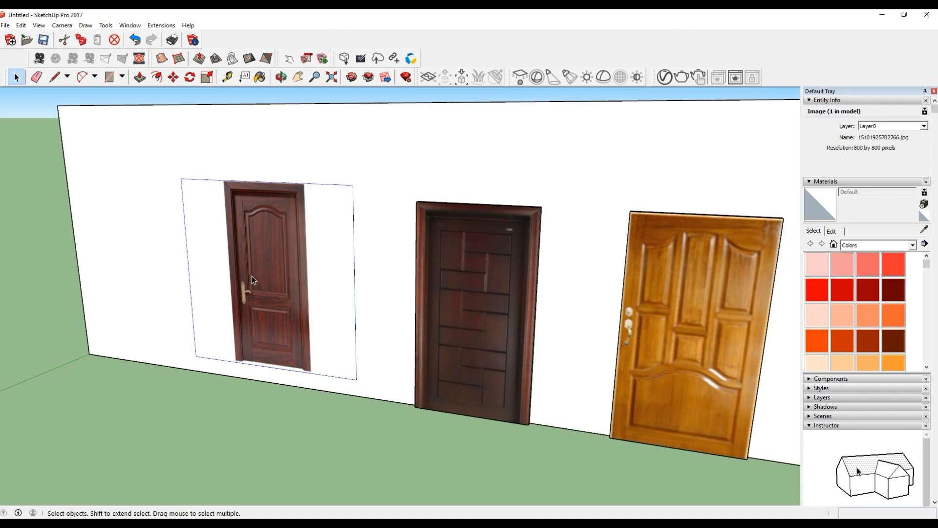
# Compare the flat door picture with the finished dark door from different distances and angles.
pyautogui.scroll(6, 251, 276)
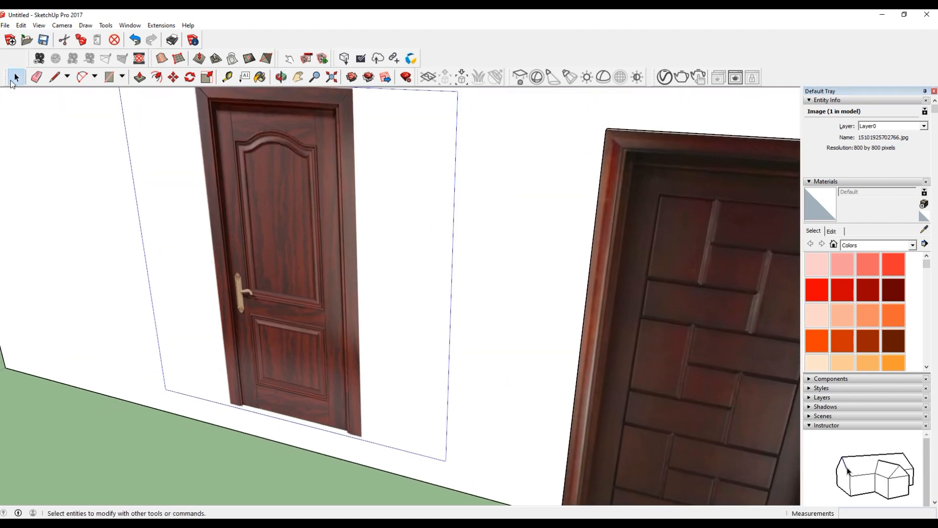
pyautogui.click(16, 77)
pyautogui.scroll(-3, 318, 266)
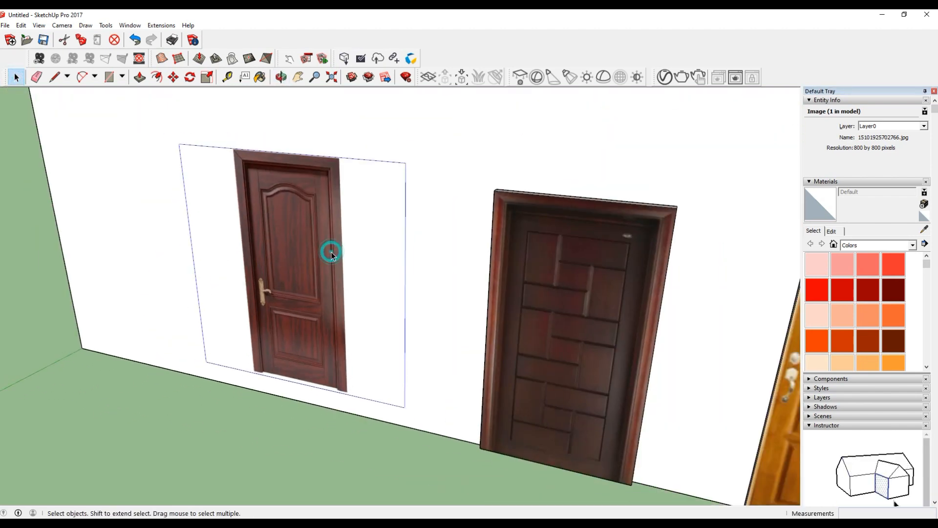
pyautogui.moveTo(331, 251); pyautogui.dragTo(477, 191, button='middle')
pyautogui.moveTo(406, 254); pyautogui.dragTo(509, 259, button='middle')
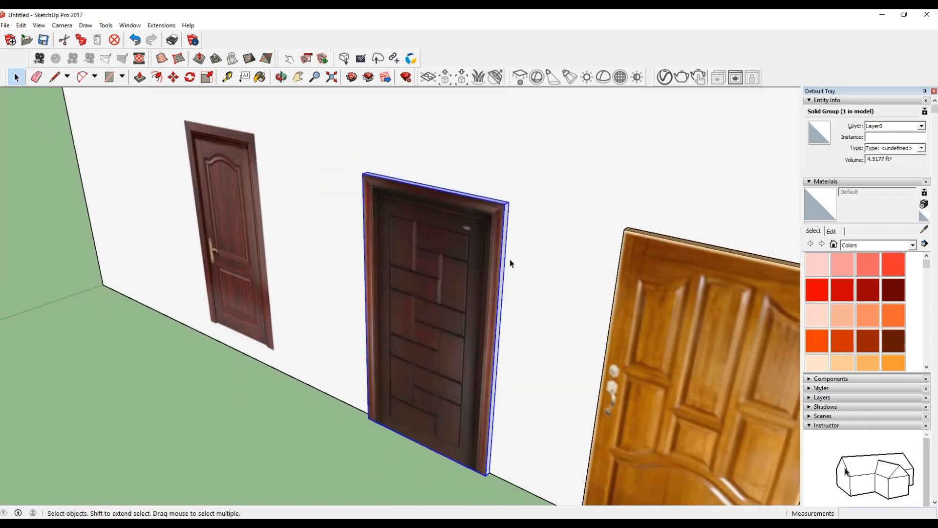
pyautogui.scroll(-3, 371, 259)
pyautogui.scroll(4, 278, 247)
# Explode the imported red-brown door image into an editable textured face.
pyautogui.click(278, 247)
pyautogui.moveTo(277, 248); pyautogui.dragTo(412, 255, button='middle')
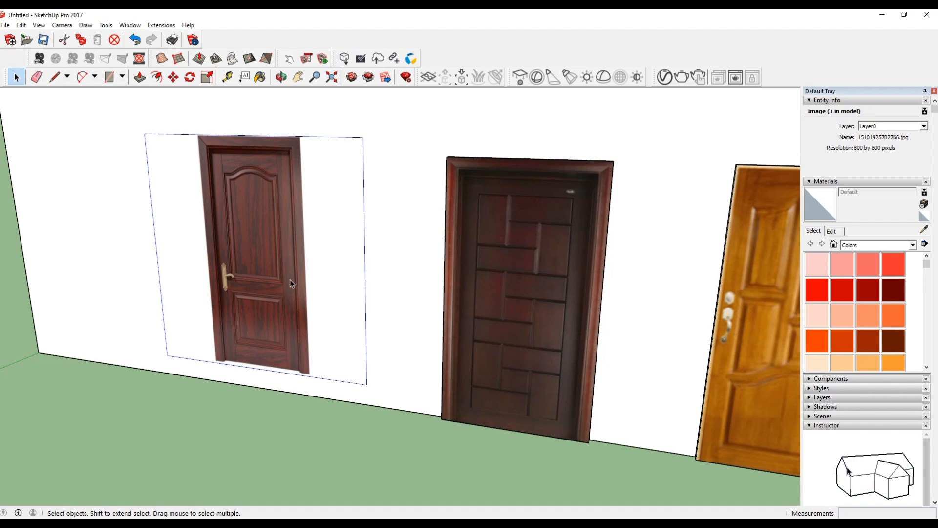
pyautogui.scroll(3, 337, 293)
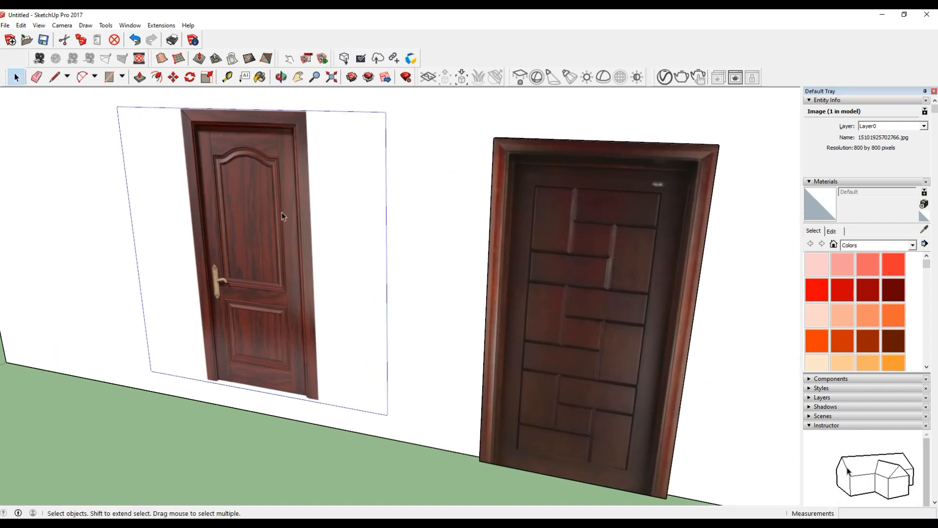
pyautogui.rightClick(264, 214)
pyautogui.click(299, 245)
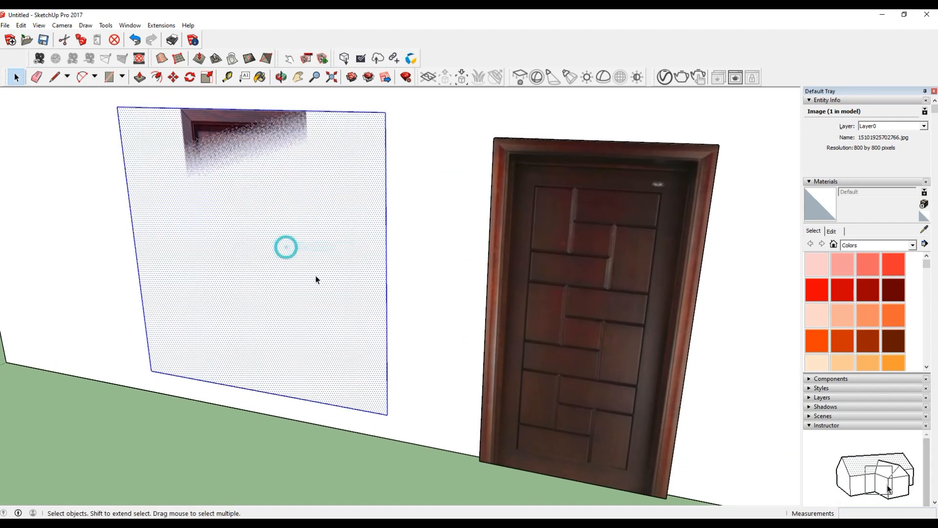
# Push/Pull the red-brown door picture's face outward to a thickness of 2".
pyautogui.scroll(-2, 322, 284)
pyautogui.scroll(3, 323, 285)
pyautogui.press('p')
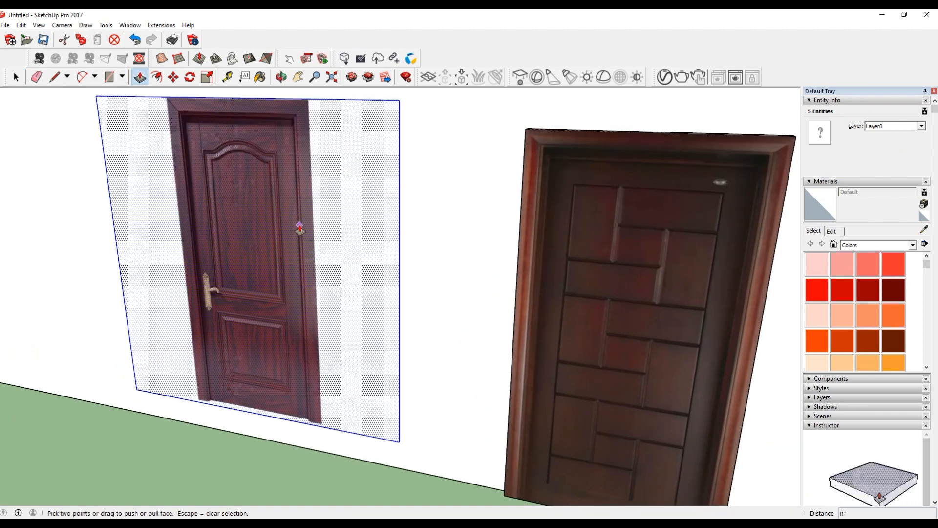
pyautogui.moveTo(300, 229); pyautogui.dragTo(299, 226)
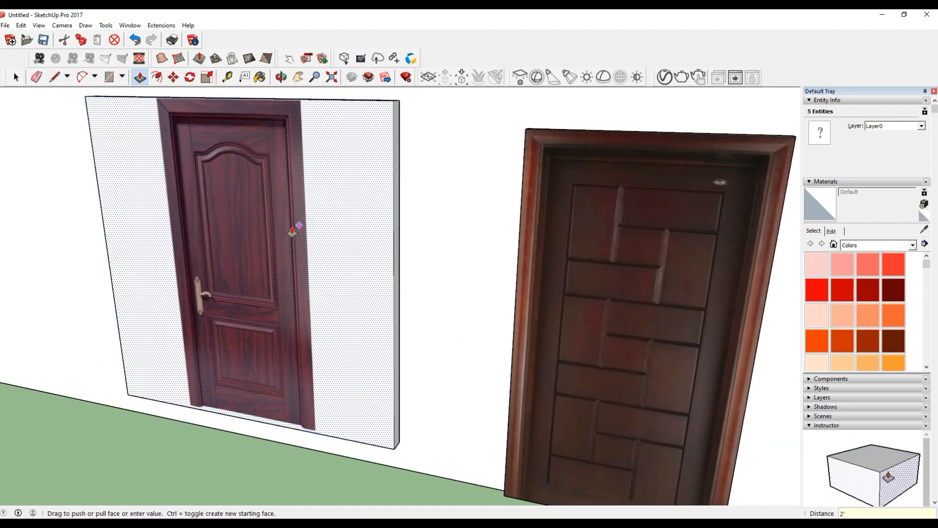
pyautogui.press('Return')
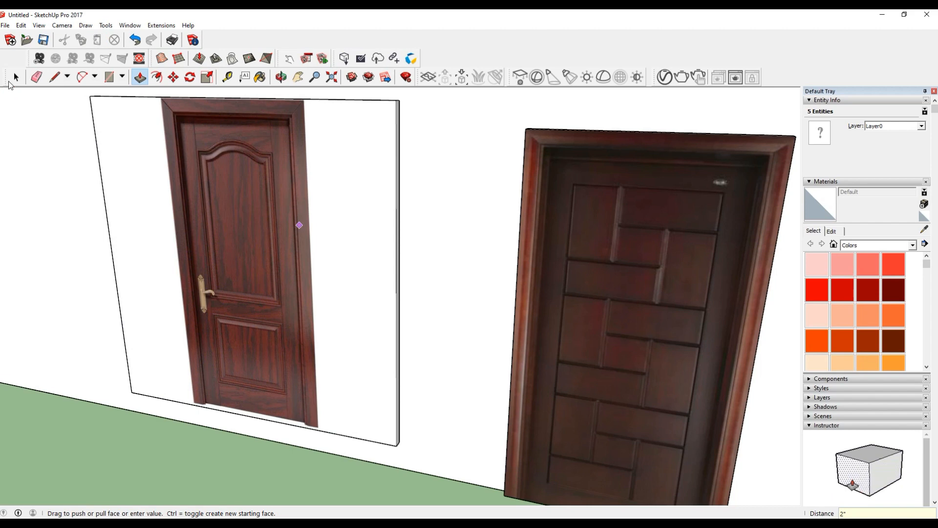
# Push the slab's side face opposite the handle inward about 1' 9 1/2", plus another 1/4", to trim the white margin.
pyautogui.click(12, 80)
pyautogui.press('p')
pyautogui.scroll(4, 384, 372)
pyautogui.moveTo(385, 372); pyautogui.dragTo(251, 393)
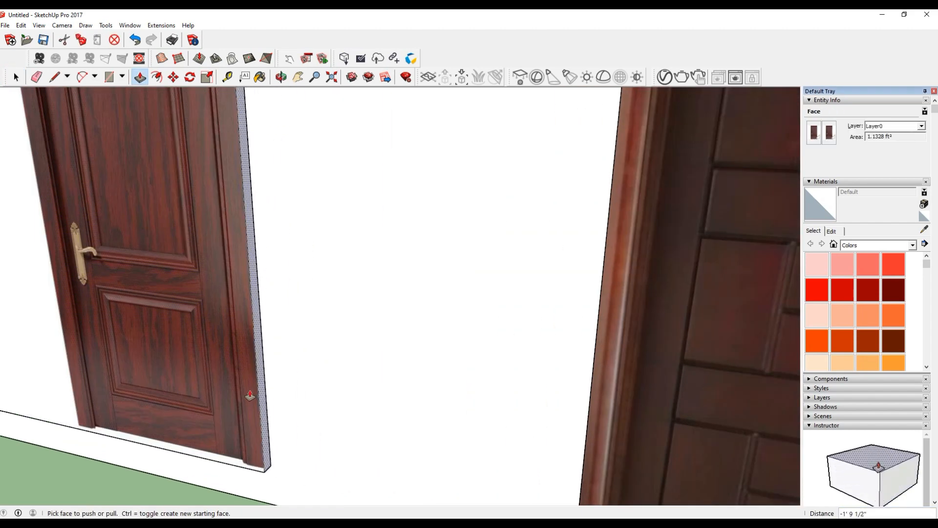
pyautogui.scroll(-5, 409, 465)
pyautogui.scroll(5, 325, 195)
pyautogui.moveTo(312, 285); pyautogui.dragTo(388, 273)
pyautogui.scroll(-6, 508, 209)
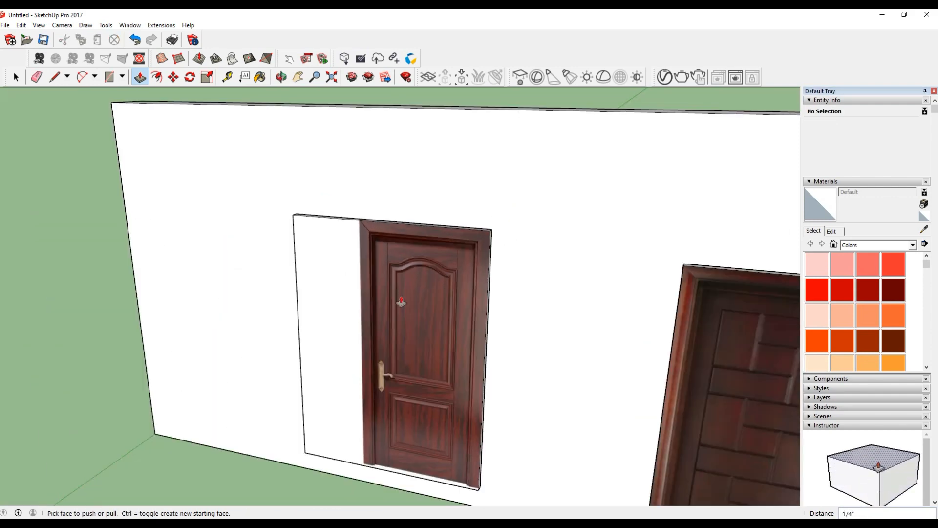
# Push the slab's handle-side face inward about 1' 9 3/4" to the door frame's edge.
pyautogui.scroll(5, 435, 439)
pyautogui.scroll(-5, 632, 387)
pyautogui.scroll(5, 386, 444)
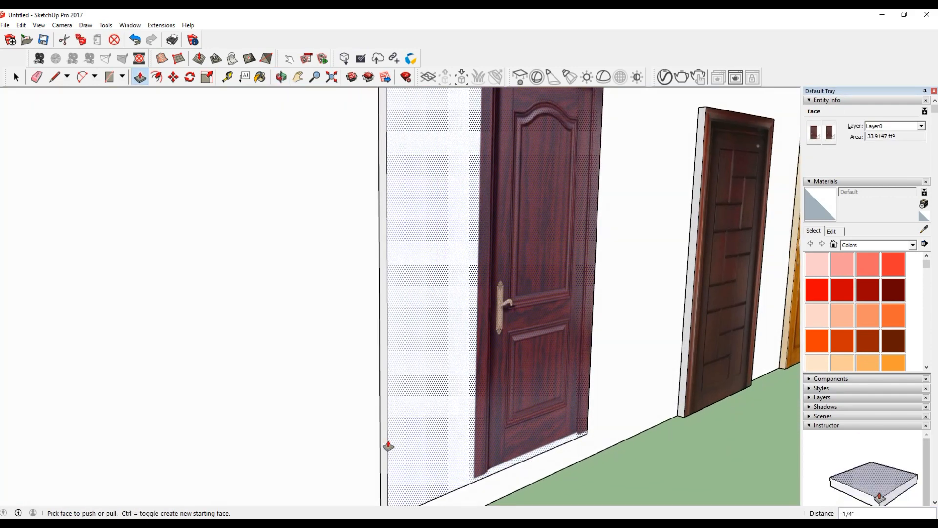
pyautogui.click(381, 450)
pyautogui.scroll(3, 453, 449)
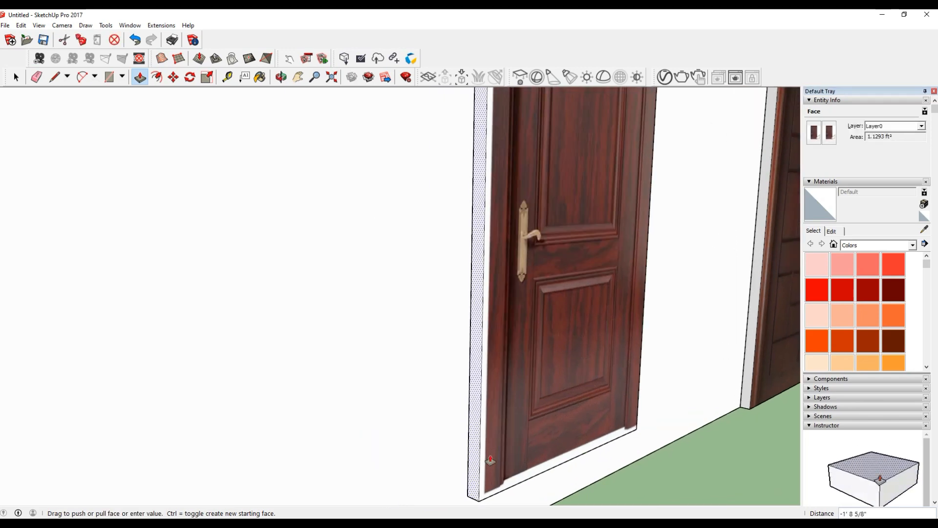
pyautogui.click(495, 457)
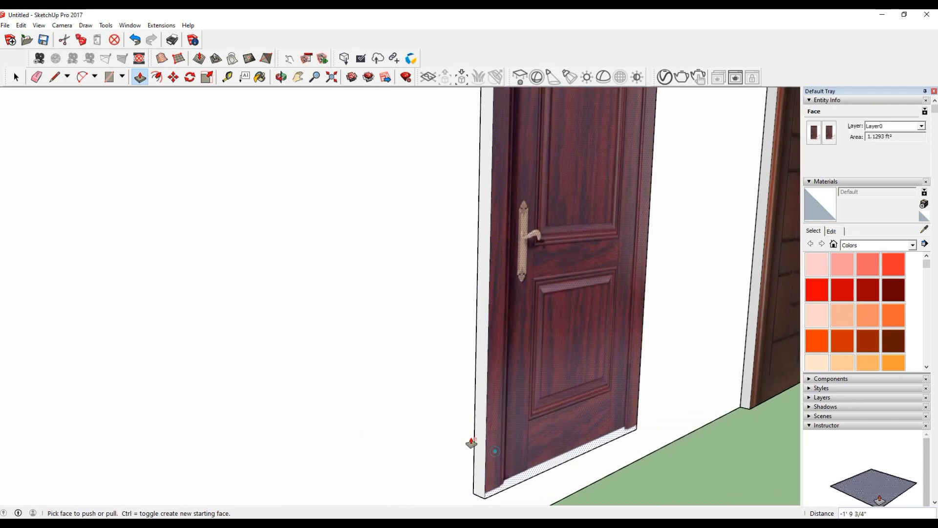
# Push the slab's underside up about 1 9/16" to remove the white strip below the door.
pyautogui.scroll(-4, 228, 312)
pyautogui.scroll(5, 482, 452)
pyautogui.moveTo(487, 358); pyautogui.dragTo(248, 366, button='middle')
pyautogui.click(488, 328)
pyautogui.click(491, 315)
pyautogui.scroll(-7, 263, 369)
# Select all connected geometry of the trimmed red-brown door and make it a group.
pyautogui.click(16, 76)
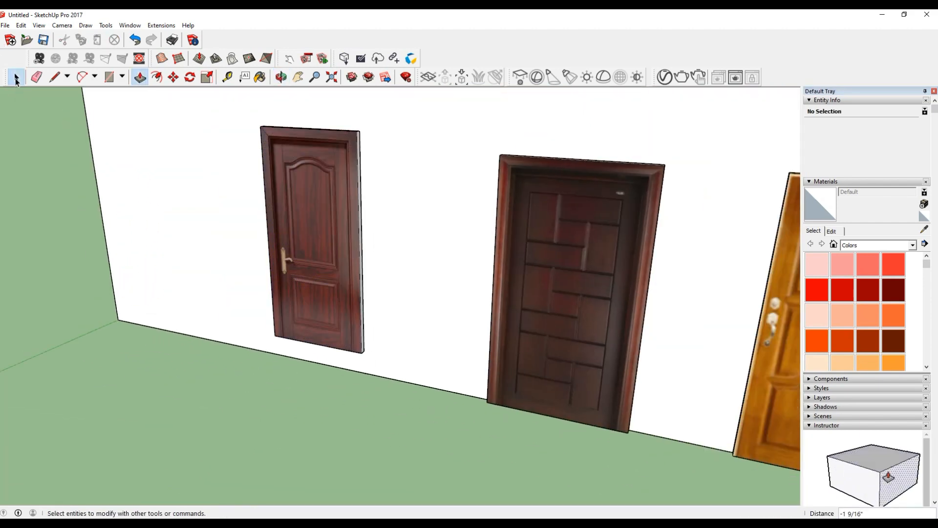
pyautogui.scroll(3, 309, 194)
pyautogui.tripleClick(298, 189)
pyautogui.rightClick(297, 190)
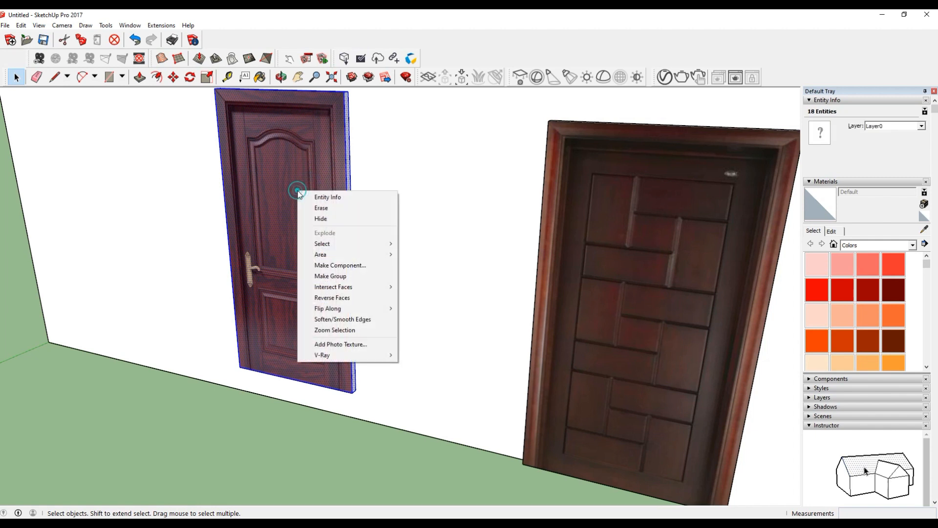
pyautogui.click(334, 276)
# Move the red-brown door group straight down so that its lower corner rests on the wall's base line.
pyautogui.scroll(-2, 337, 293)
pyautogui.press('m')
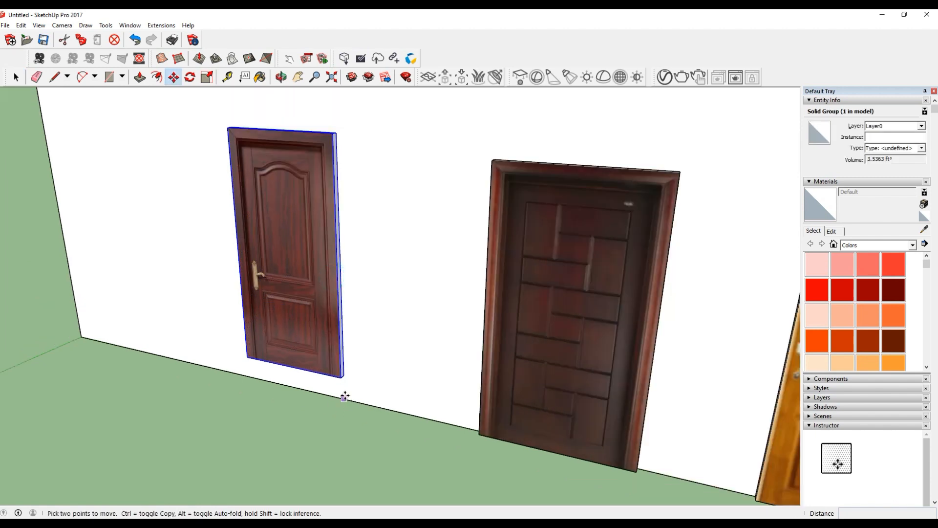
pyautogui.click(344, 375)
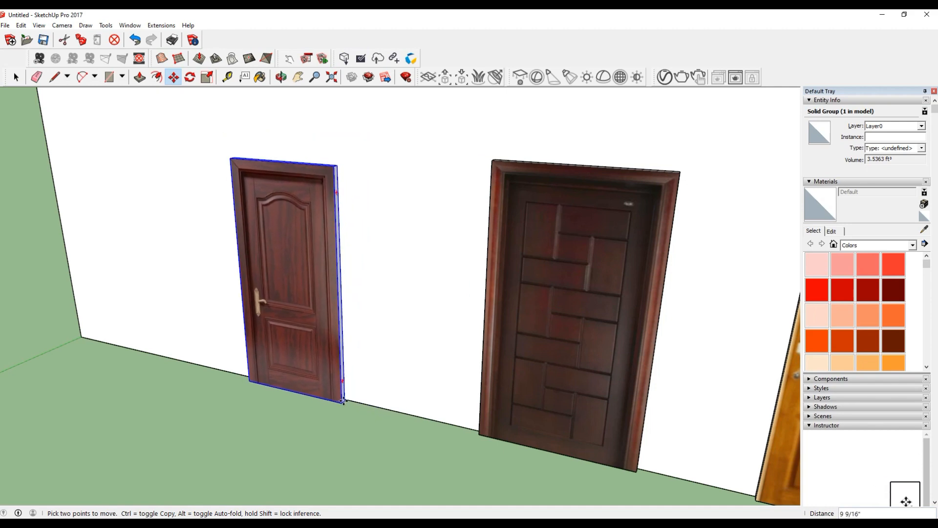
pyautogui.scroll(6, 344, 399)
pyautogui.click(344, 395)
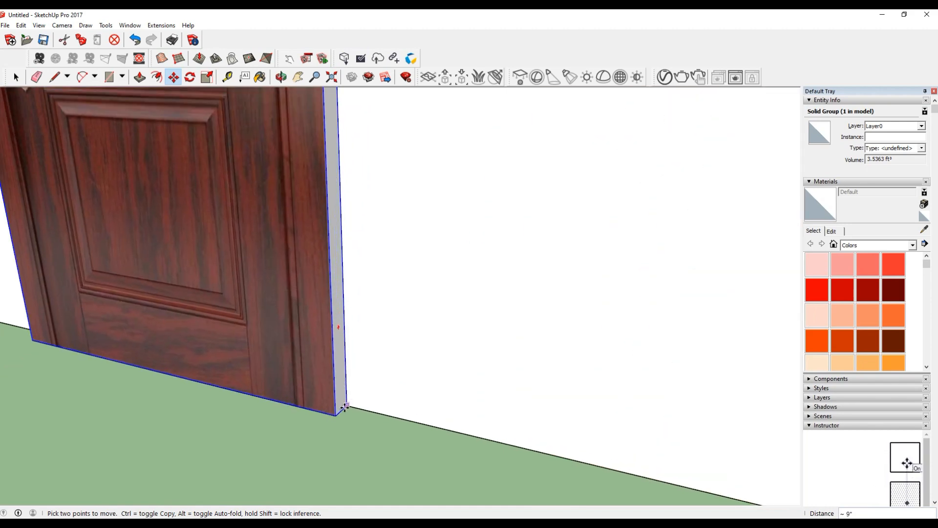
pyautogui.click(346, 406)
pyautogui.scroll(-2, 248, 418)
pyautogui.scroll(-5, 241, 418)
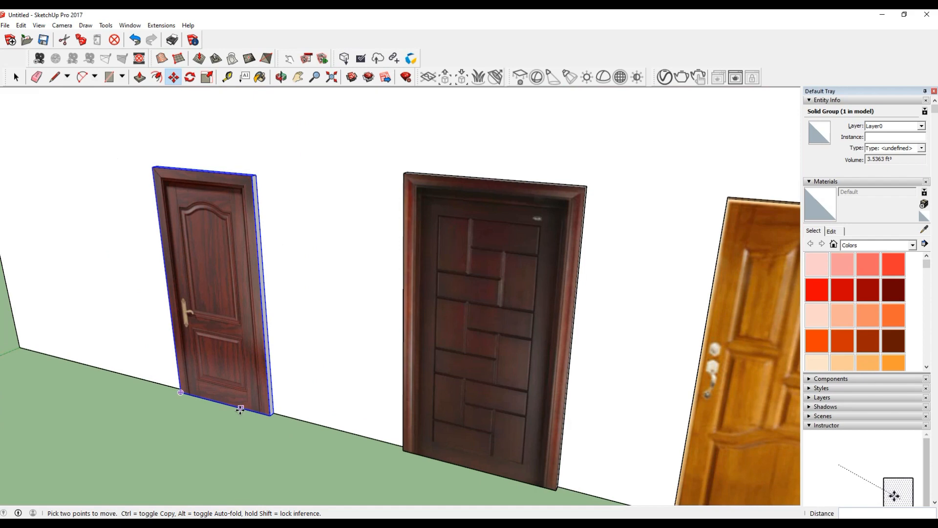
# Scale the red-brown door group vertically from its top to match the dark door's height.
pyautogui.press('s')
pyautogui.scroll(4, 200, 227)
pyautogui.click(192, 223)
pyautogui.scroll(-3, 193, 222)
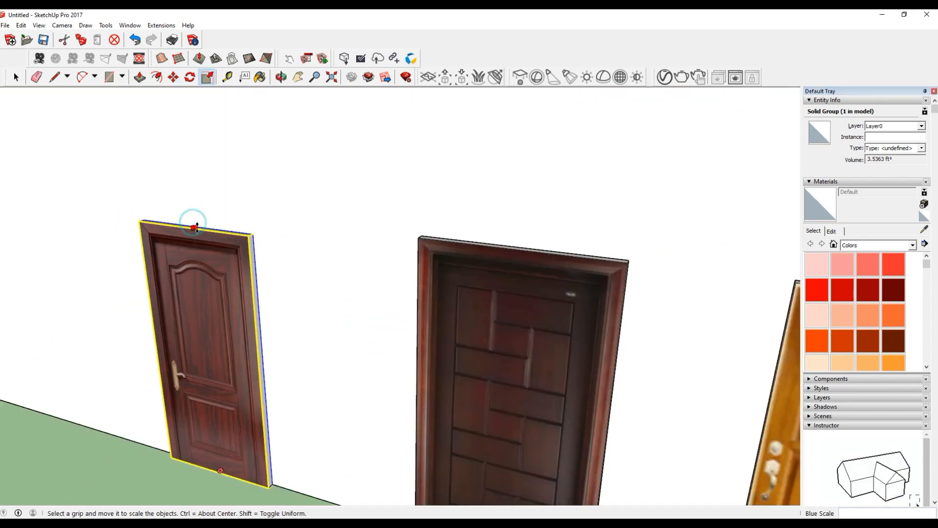
pyautogui.click(453, 246)
pyautogui.click(15, 76)
# Examine the three finished doors together on the whole wall.
pyautogui.click(368, 209)
pyautogui.scroll(-6, 310, 318)
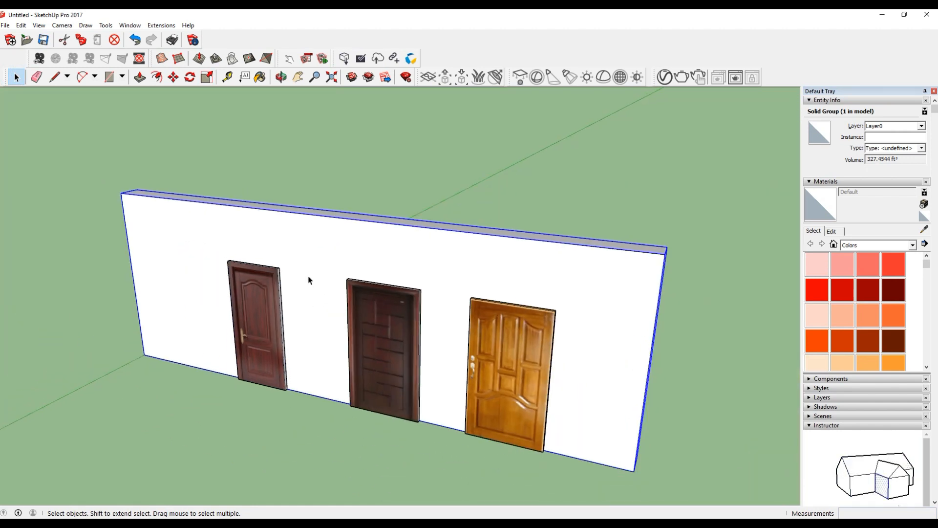
pyautogui.click(412, 157)
pyautogui.scroll(3, 392, 380)
pyautogui.click(392, 379)
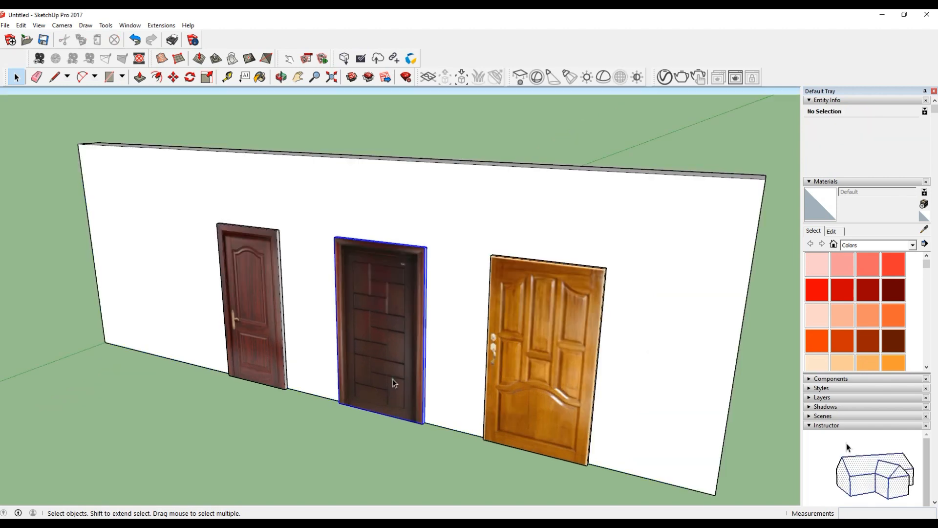
pyautogui.click(378, 480)
pyautogui.scroll(-1, 386, 365)
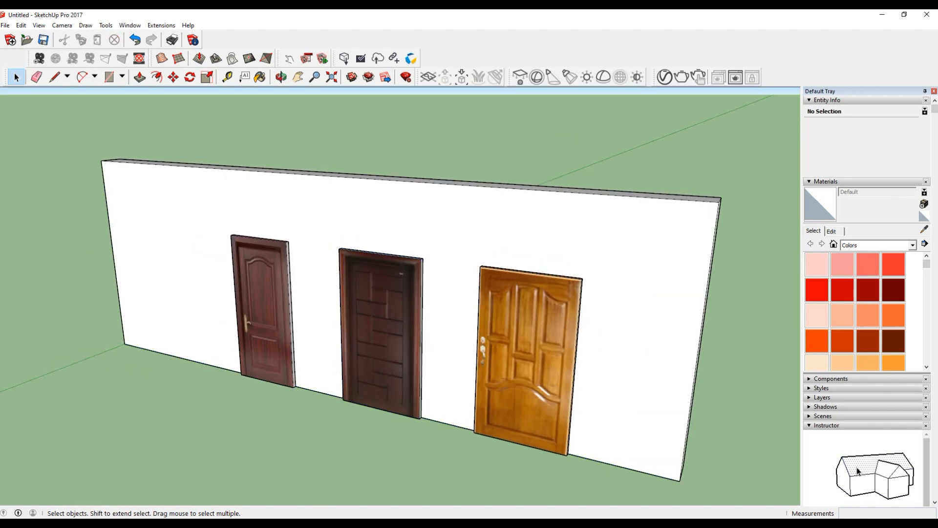
# Switch to the browser and look through the related pictures and the modern front door image results.
pyautogui.hotkey('alt', 'Tab')
pyautogui.scroll(-10, 772, 391)
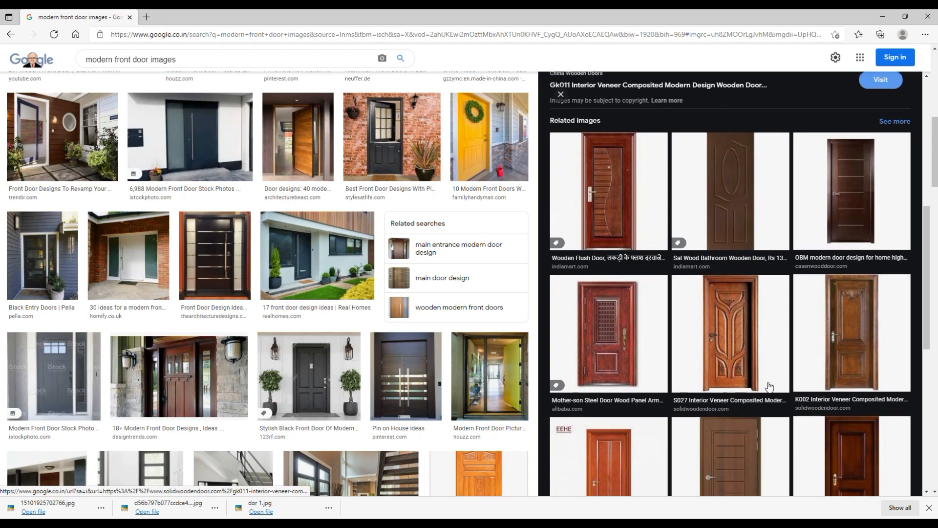
pyautogui.scroll(-6, 765, 392)
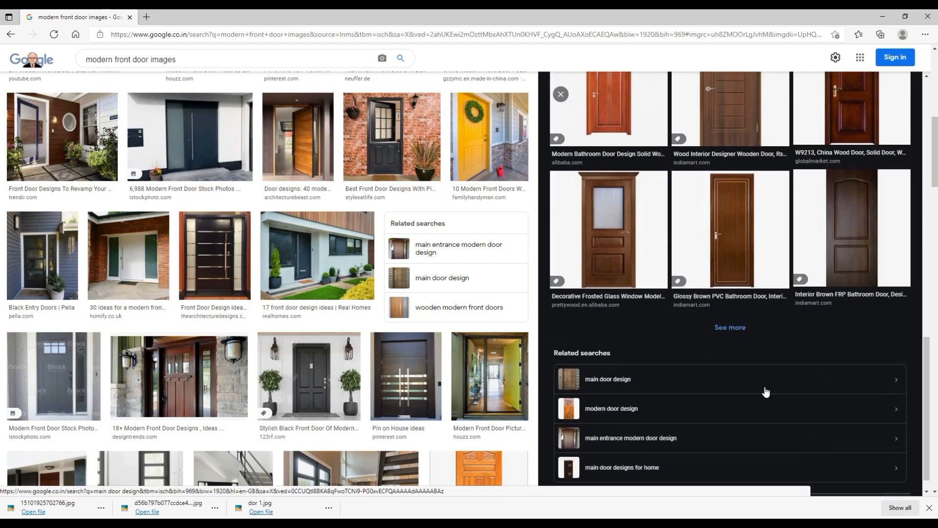
pyautogui.scroll(3, 765, 392)
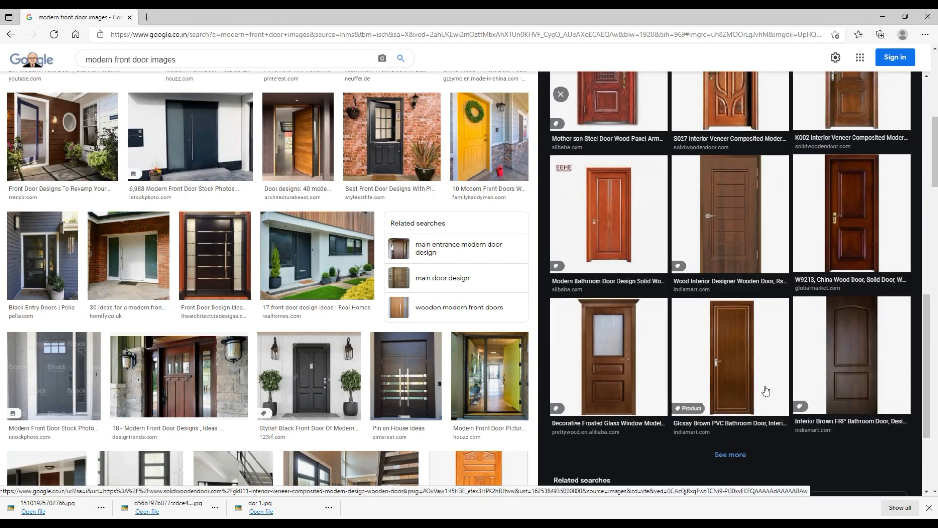
pyautogui.scroll(-15, 414, 384)
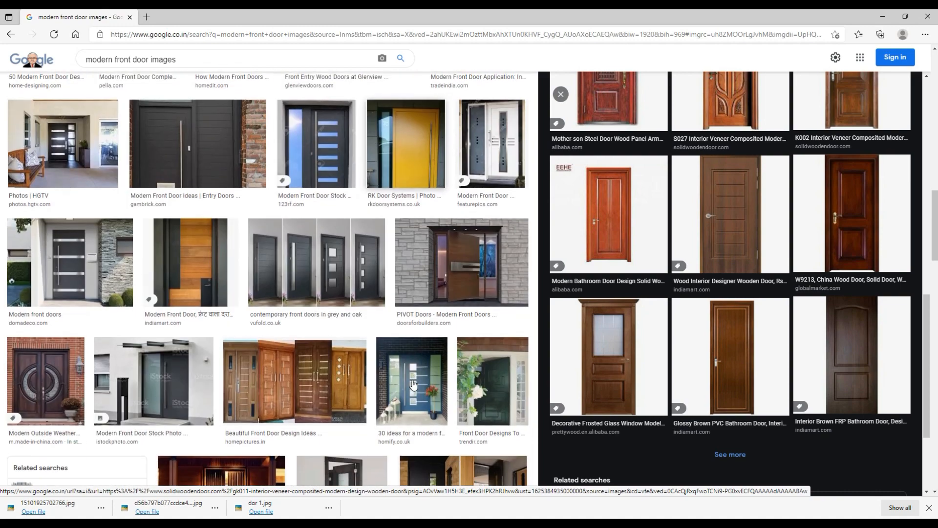
pyautogui.scroll(-3, 320, 278)
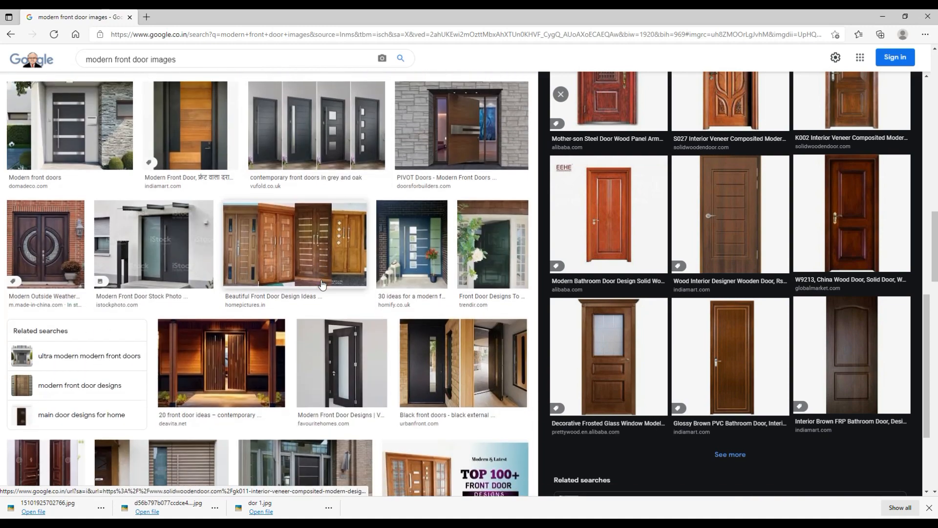
# Browse further through the modern front door image results and inspect the white uPVC door with its related images.
pyautogui.scroll(-3, 428, 362)
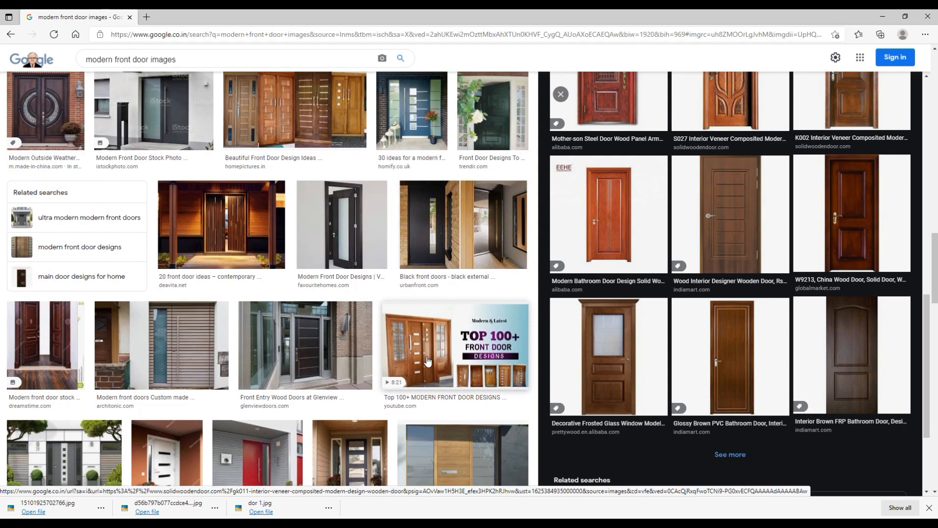
pyautogui.scroll(-6, 430, 318)
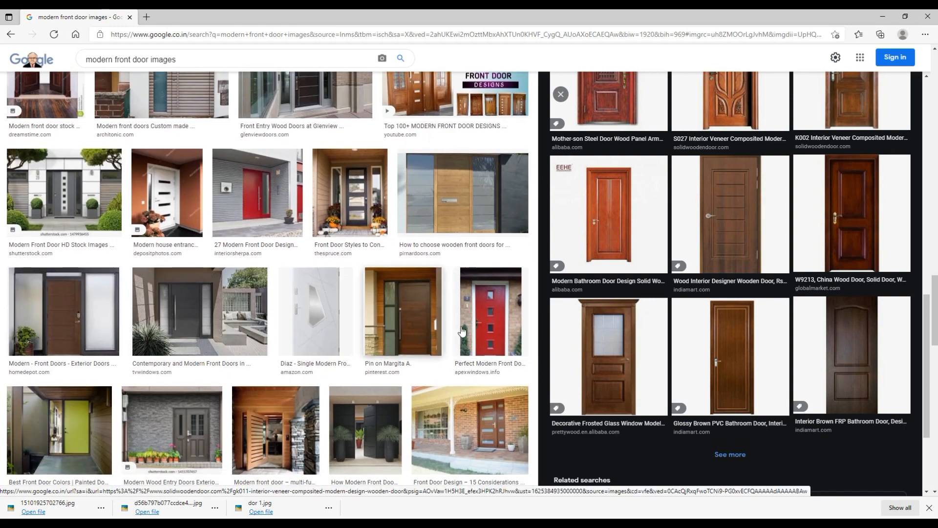
pyautogui.scroll(-3, 423, 337)
pyautogui.scroll(-3, 459, 345)
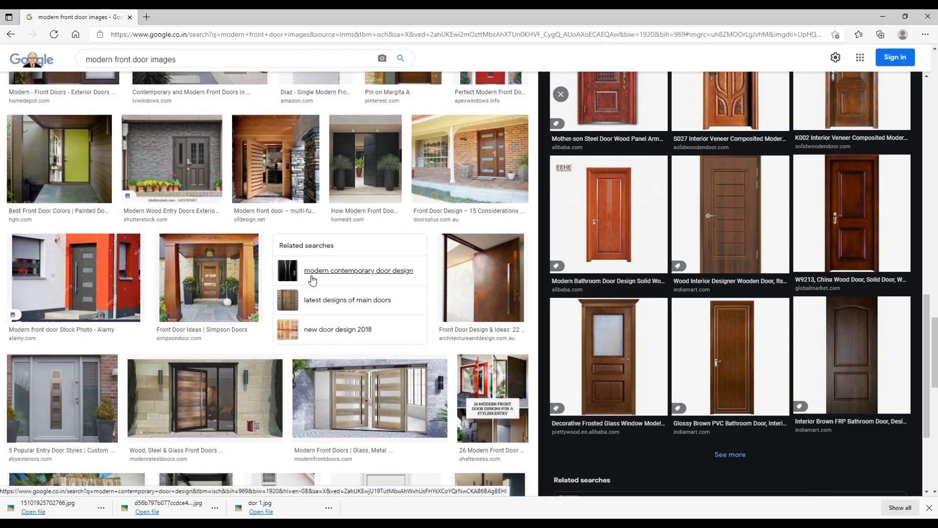
pyautogui.scroll(-3, 154, 300)
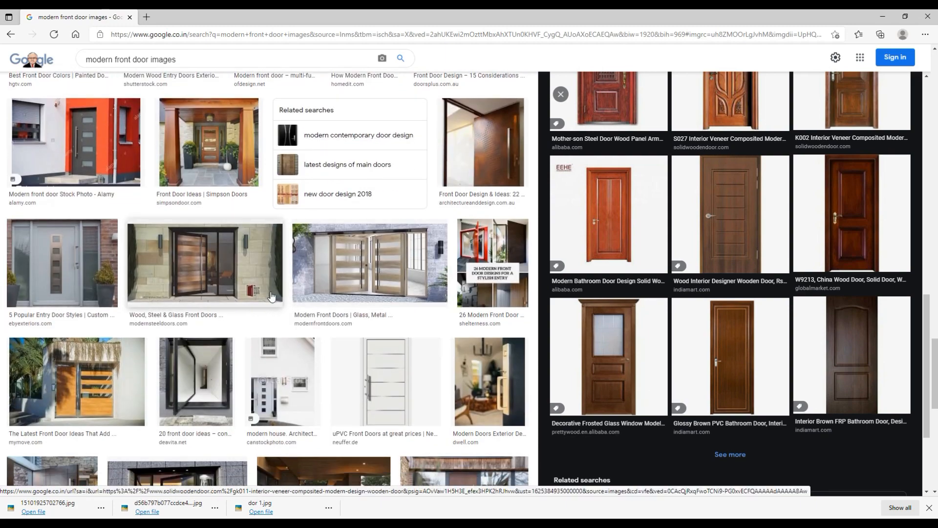
pyautogui.scroll(-4, 272, 296)
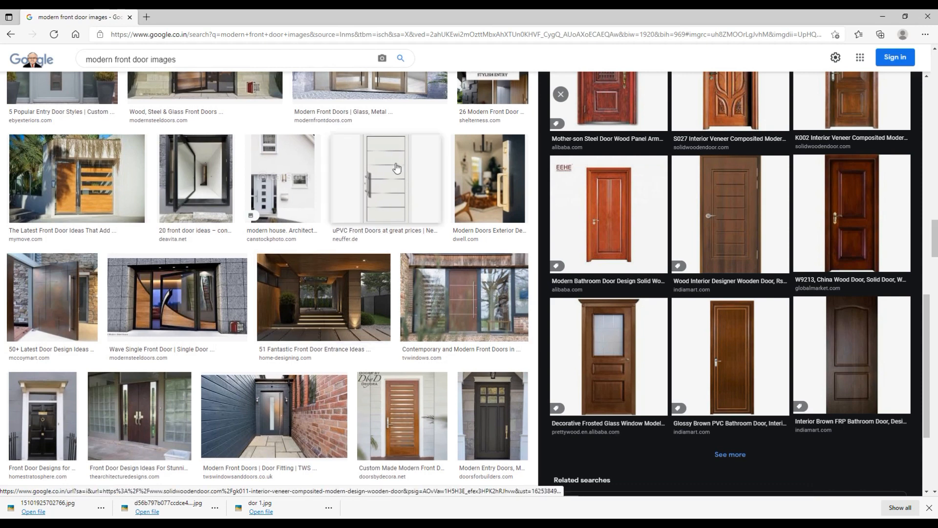
pyautogui.click(391, 198)
pyautogui.scroll(-3, 396, 282)
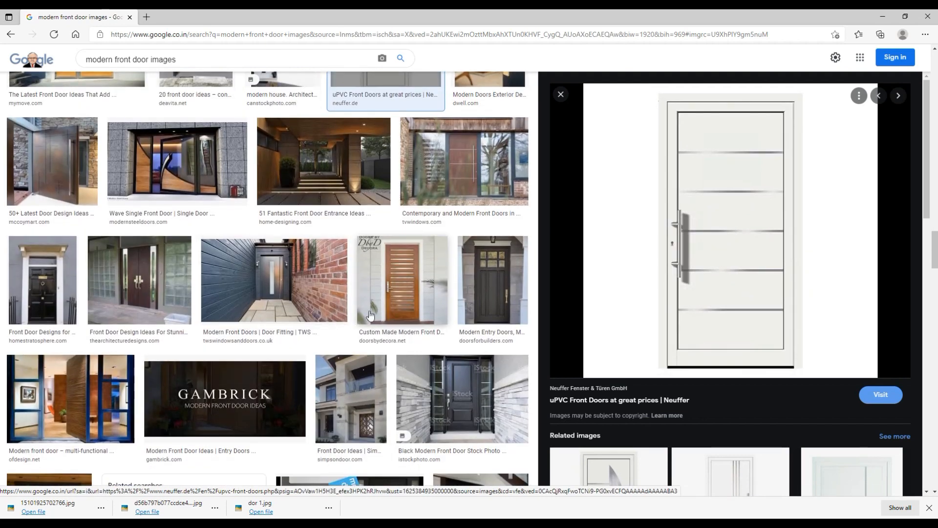
pyautogui.scroll(-6, 727, 373)
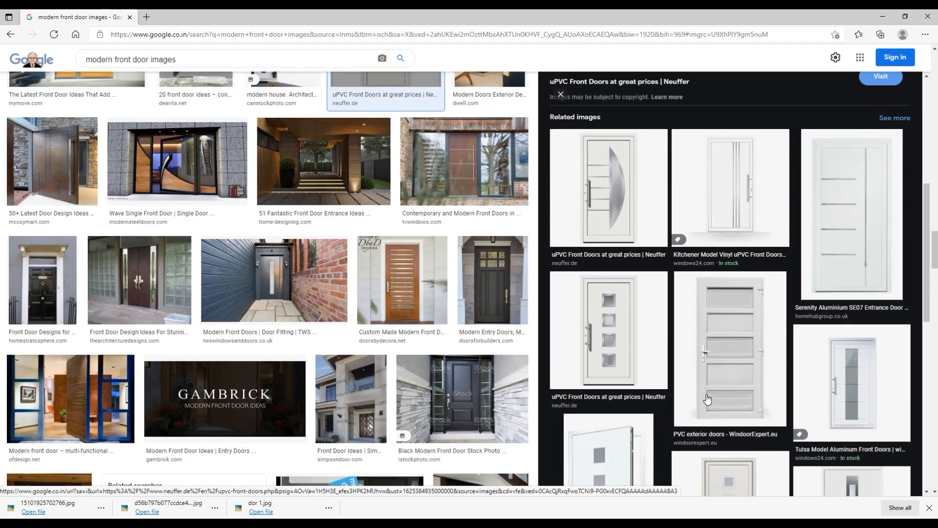
pyautogui.scroll(1, 707, 399)
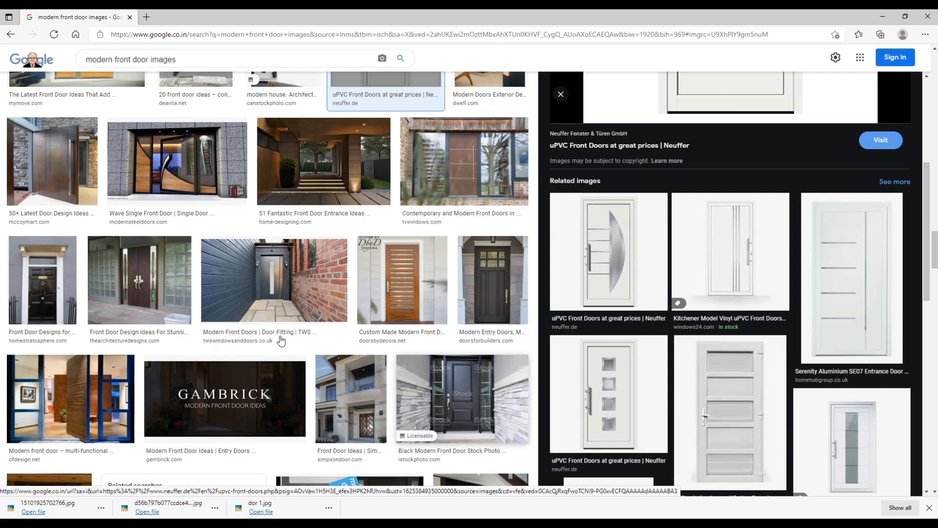
# Open the Doors by Decora slatted wooden door picture and save it to the Desktop.
pyautogui.scroll(-3, 290, 312)
pyautogui.click(431, 141)
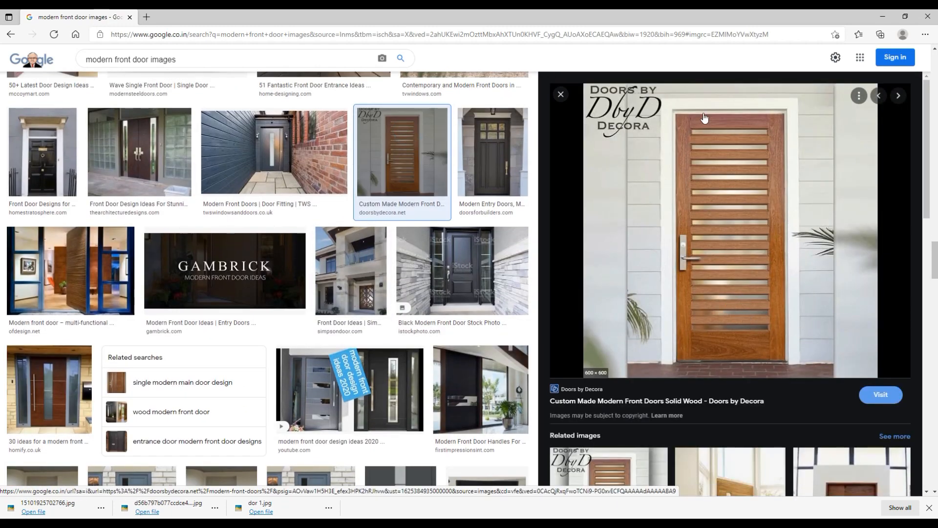
pyautogui.rightClick(753, 289)
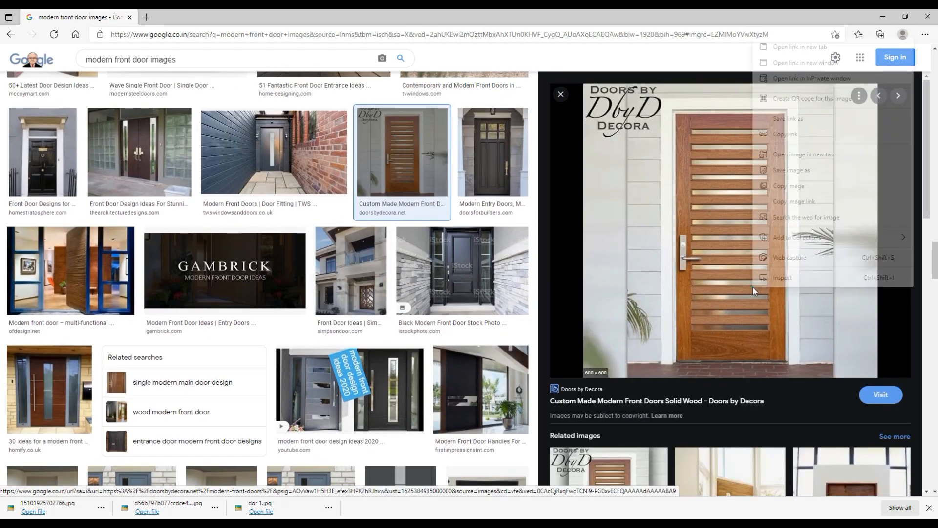
pyautogui.click(794, 169)
pyautogui.click(384, 260)
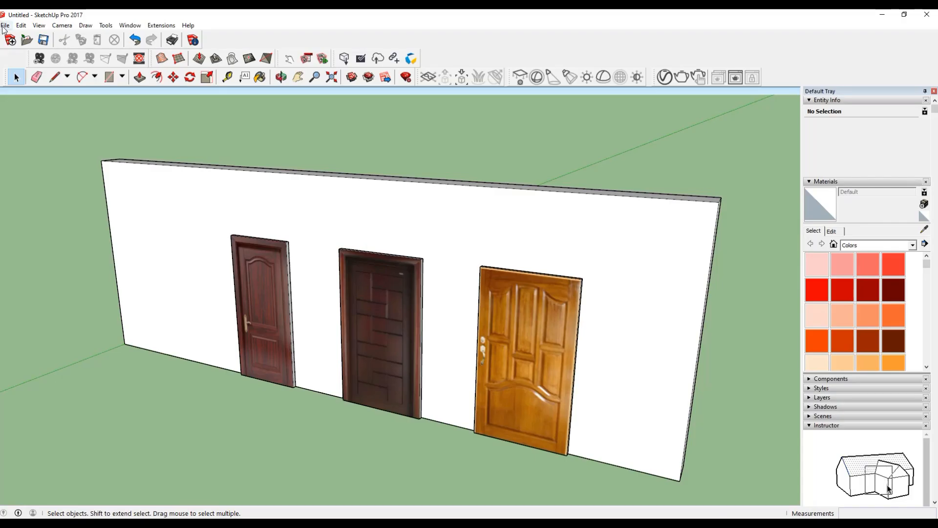
# Switch to SketchUp, import dbyd5017 from the Desktop as an image, and place it on the wall beside the red-brown door.
pyautogui.click(5, 25)
pyautogui.click(11, 168)
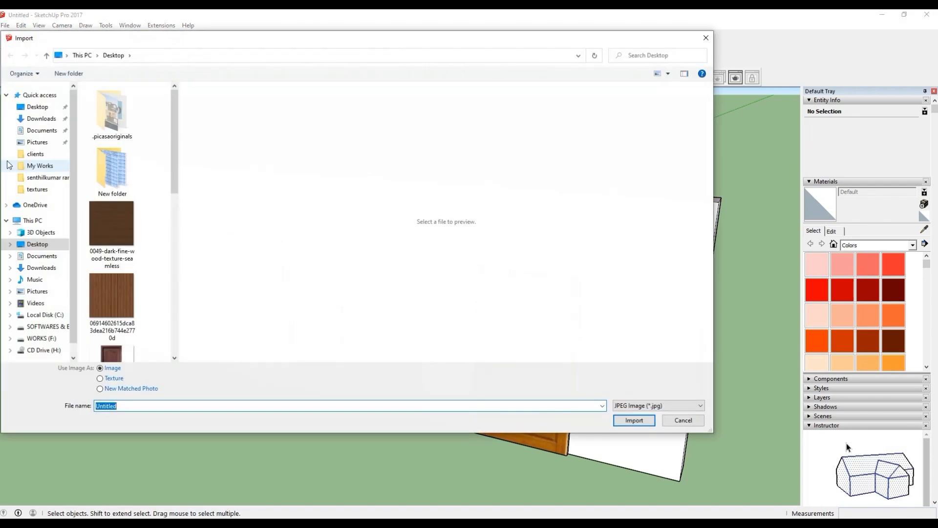
pyautogui.scroll(-5, 117, 259)
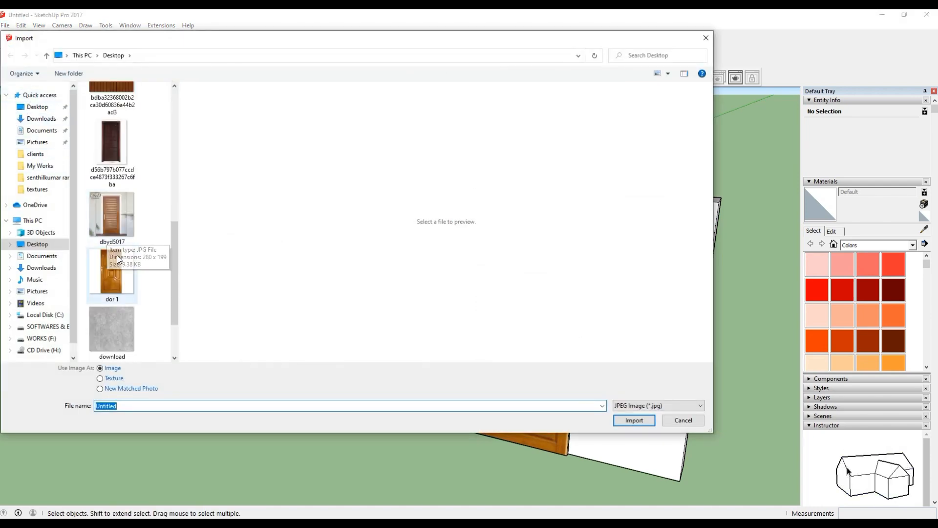
pyautogui.doubleClick(115, 224)
pyautogui.scroll(5, 121, 330)
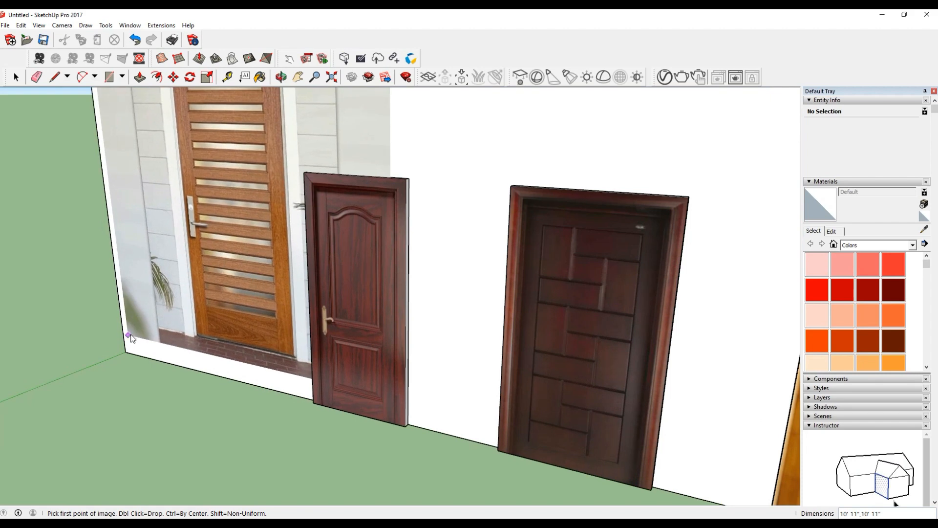
pyautogui.click(129, 337)
pyautogui.click(237, 169)
# Explode the imported slatted-door image and pull its face out about 2" from the wall with Push/Pull.
pyautogui.click(13, 76)
pyautogui.scroll(3, 155, 207)
pyautogui.scroll(-1, 251, 227)
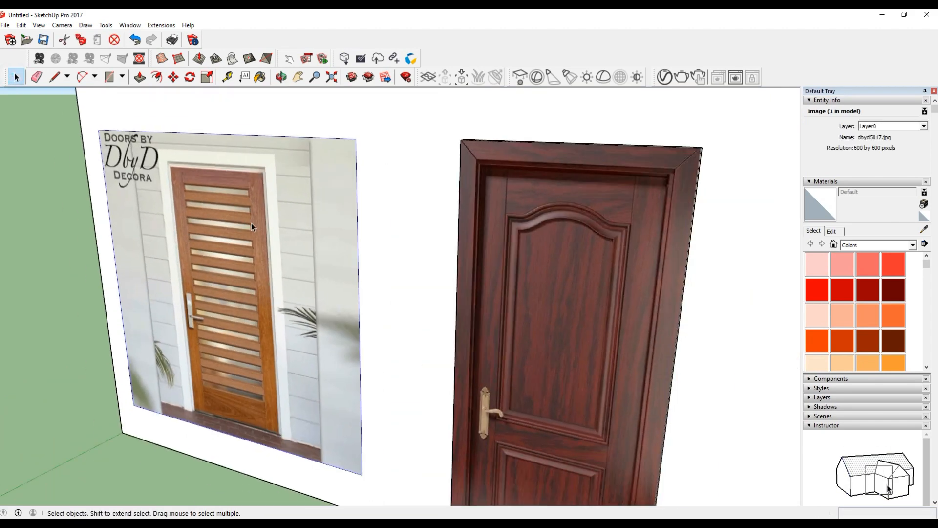
pyautogui.scroll(-1, 247, 226)
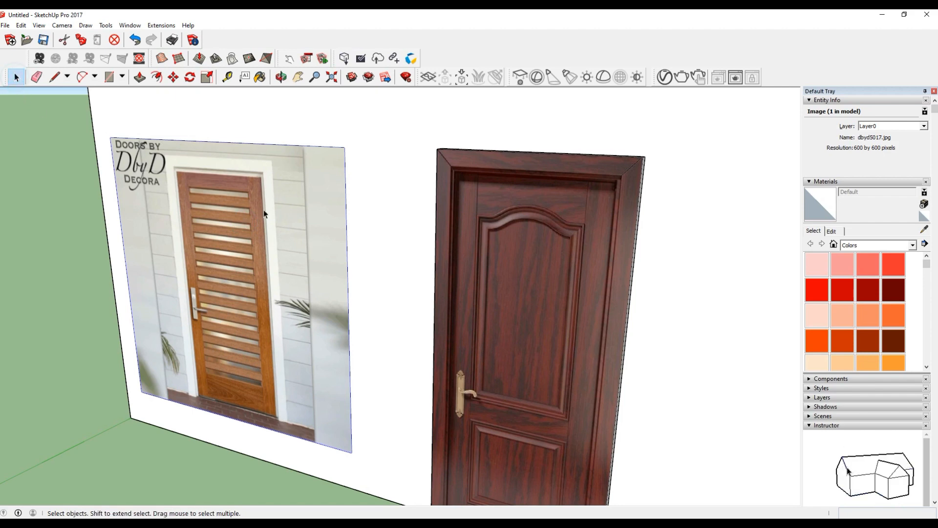
pyautogui.rightClick(302, 215)
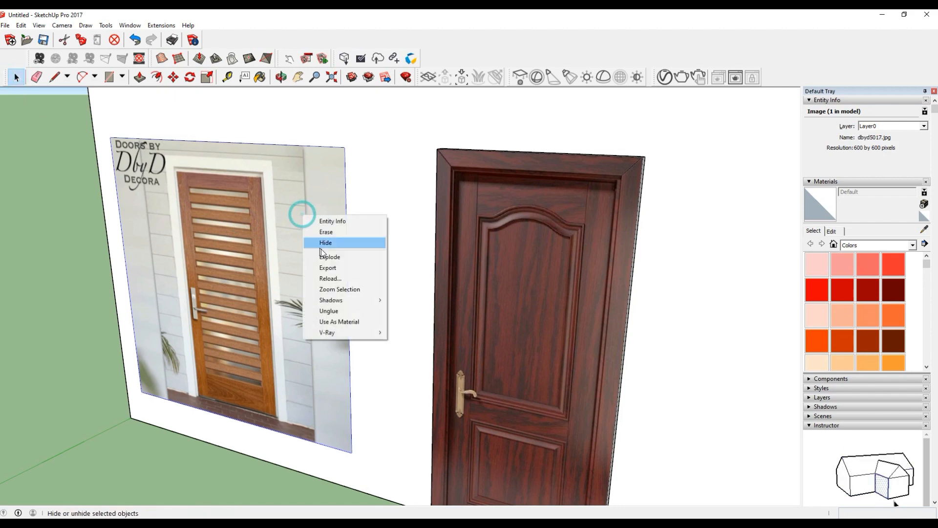
pyautogui.click(317, 248)
pyautogui.press('p')
pyautogui.click(303, 230)
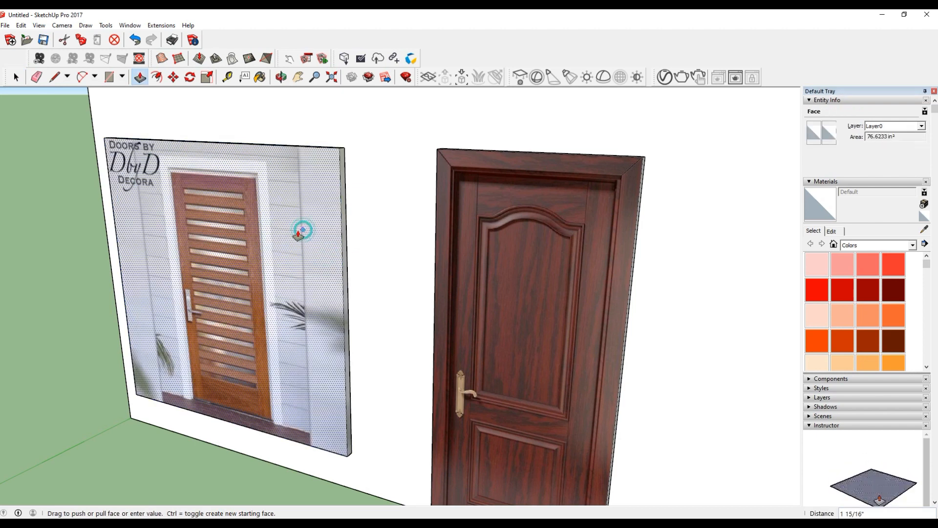
pyautogui.click(330, 235)
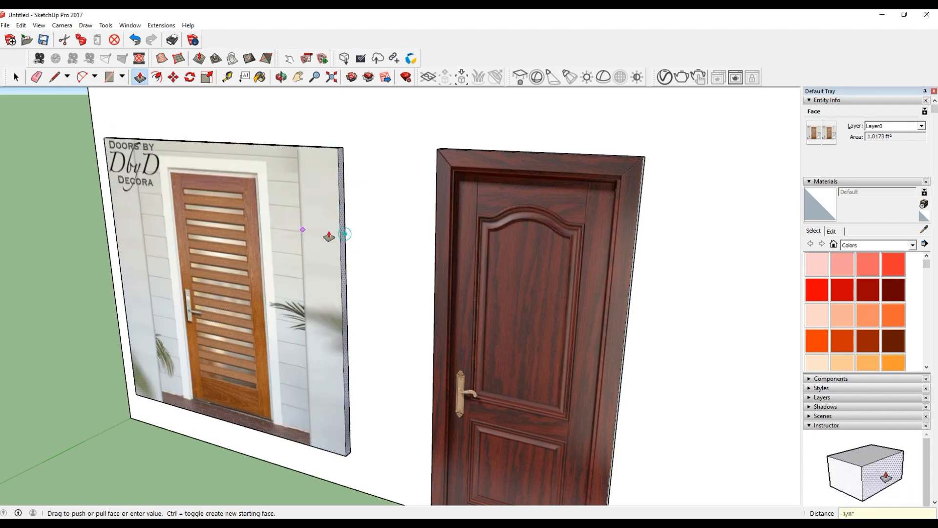
# Crop the picture block to the door by pushing its right side in about 1' 10 1/2" and its top down about 7 1/16".
pyautogui.click(261, 256)
pyautogui.scroll(4, 269, 242)
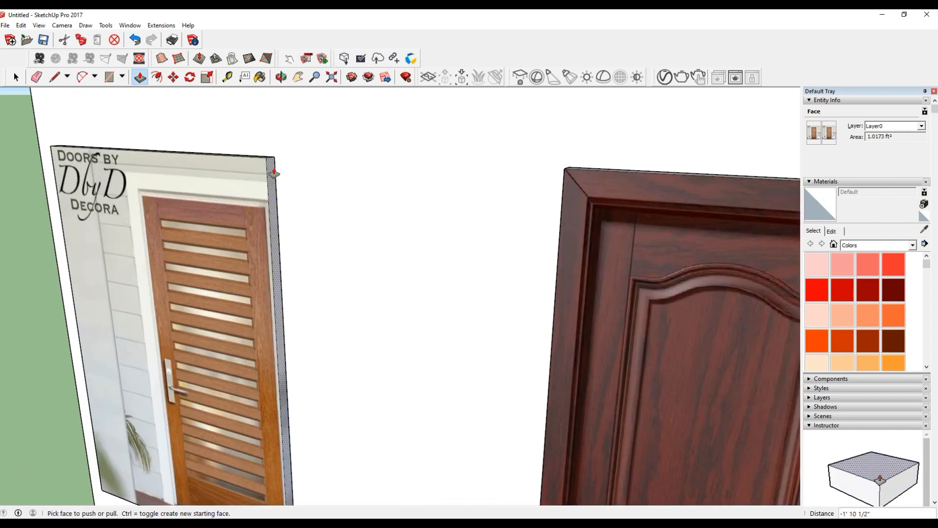
pyautogui.scroll(1, 252, 191)
pyautogui.click(249, 184)
pyautogui.click(248, 243)
# Crop the rest of the picture block to the slatted door, pushing in its left side and its bottom about 4 1/16".
pyautogui.moveTo(359, 294); pyautogui.dragTo(529, 215, button='middle')
pyautogui.scroll(-5, 477, 232)
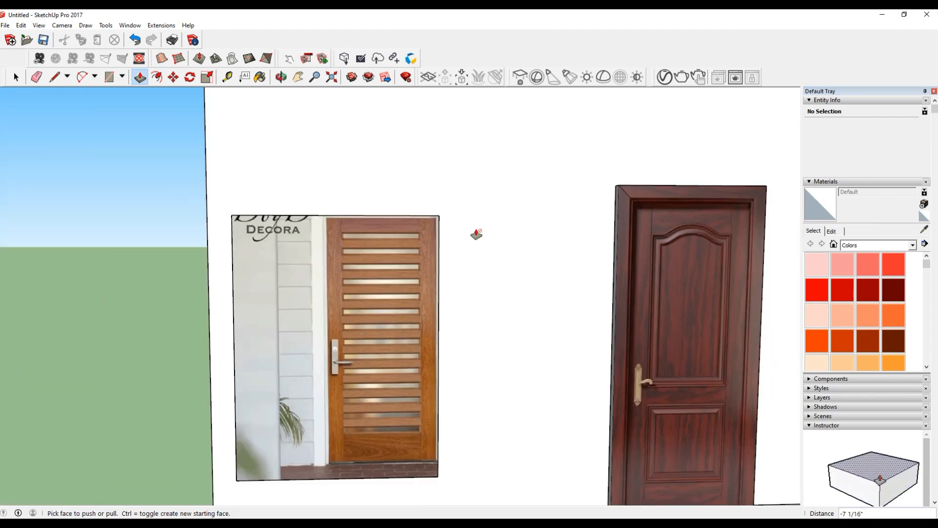
pyautogui.scroll(3, 356, 429)
pyautogui.moveTo(532, 429); pyautogui.dragTo(292, 400, button='middle')
pyautogui.click(296, 396)
pyautogui.click(470, 361)
pyautogui.scroll(5, 463, 376)
pyautogui.click(448, 364)
pyautogui.moveTo(440, 367); pyautogui.dragTo(536, 370, button='middle')
pyautogui.moveTo(537, 369); pyautogui.dragTo(529, 320)
pyautogui.moveTo(530, 320); pyautogui.dragTo(349, 444, button='middle')
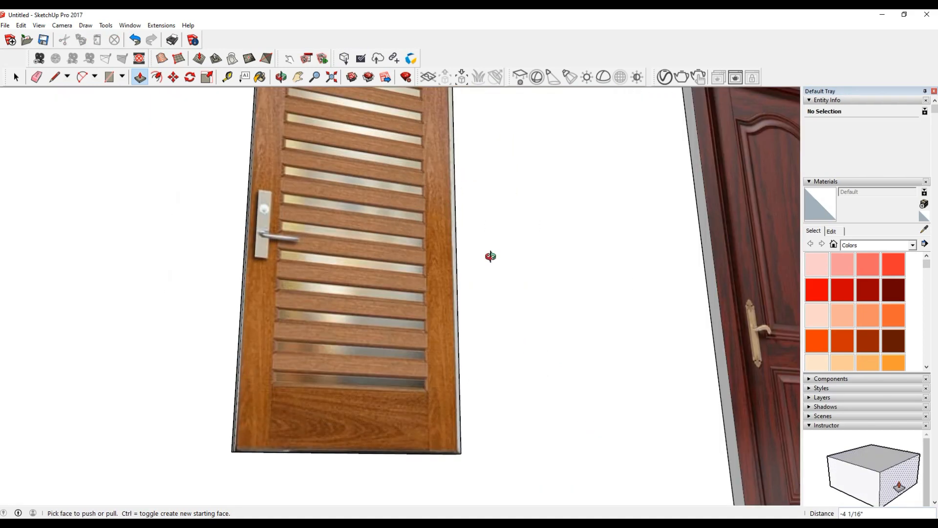
# Trim leftover strips on the slatted door with Push/Pull, about 9/16" from one edge and about 1/2" from the top.
pyautogui.scroll(-5, 491, 256)
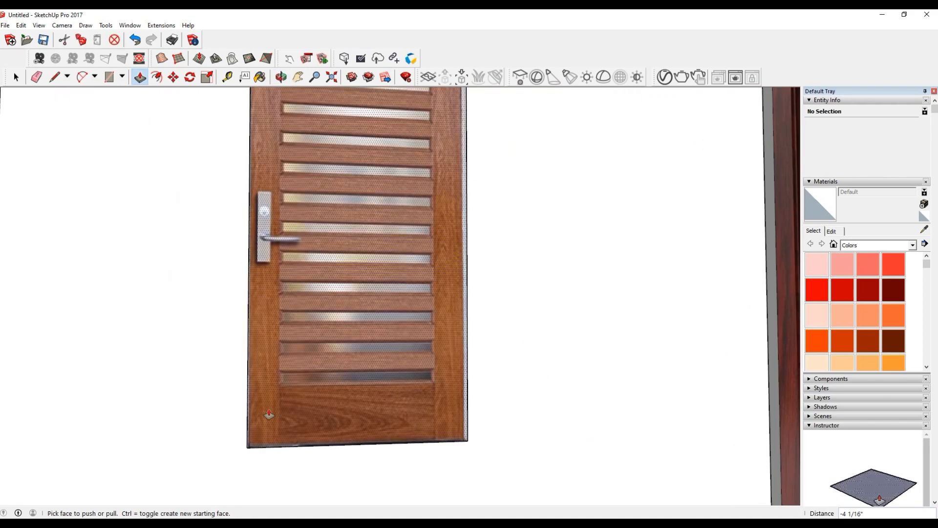
pyautogui.press('space')
pyautogui.moveTo(329, 192); pyautogui.dragTo(385, 379, button='middle')
pyautogui.scroll(3, 394, 403)
pyautogui.press('p')
pyautogui.scroll(2, 390, 419)
pyautogui.click(385, 416)
pyautogui.click(380, 410)
pyautogui.scroll(-7, 432, 473)
pyautogui.scroll(6, 411, 312)
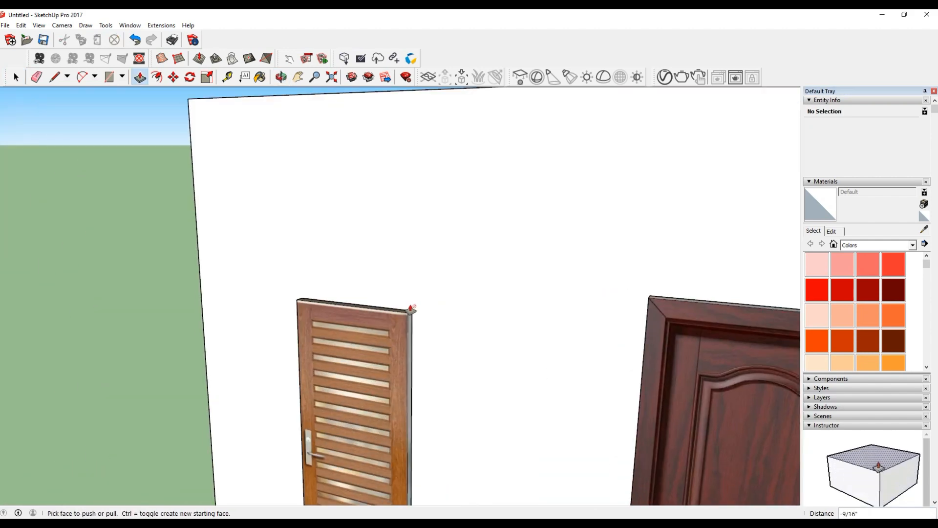
pyautogui.click(393, 322)
pyautogui.click(390, 333)
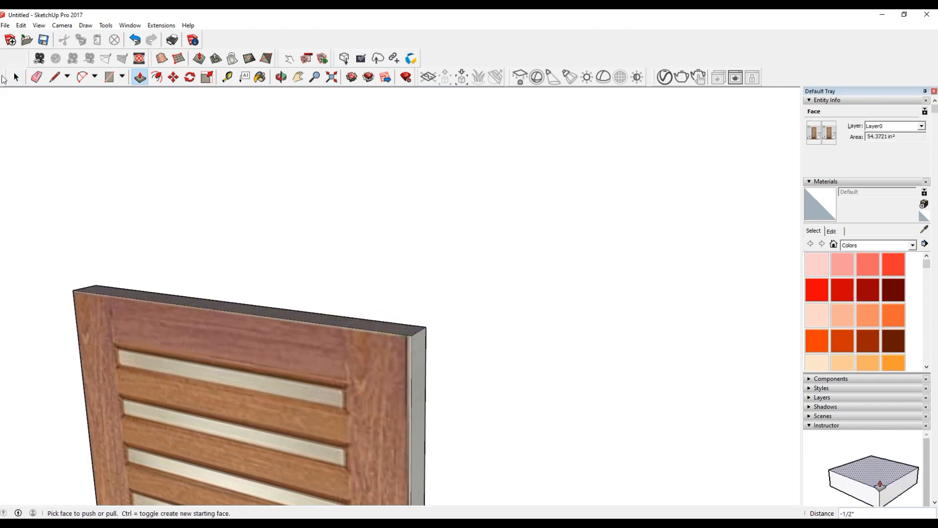
# Select all faces and edges of the slatted door and make them a group.
pyautogui.press('space')
pyautogui.scroll(-6, 303, 288)
pyautogui.click(289, 353)
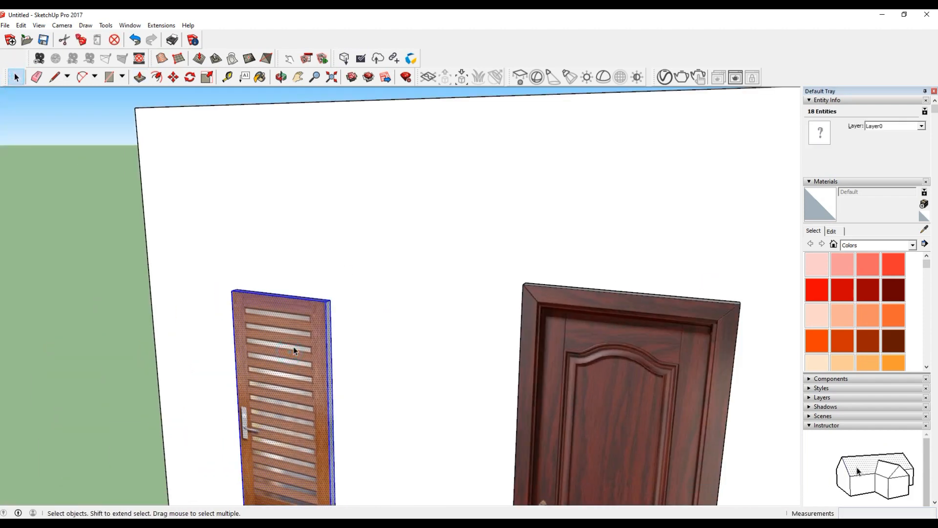
pyautogui.rightClick(293, 350)
pyautogui.click(323, 373)
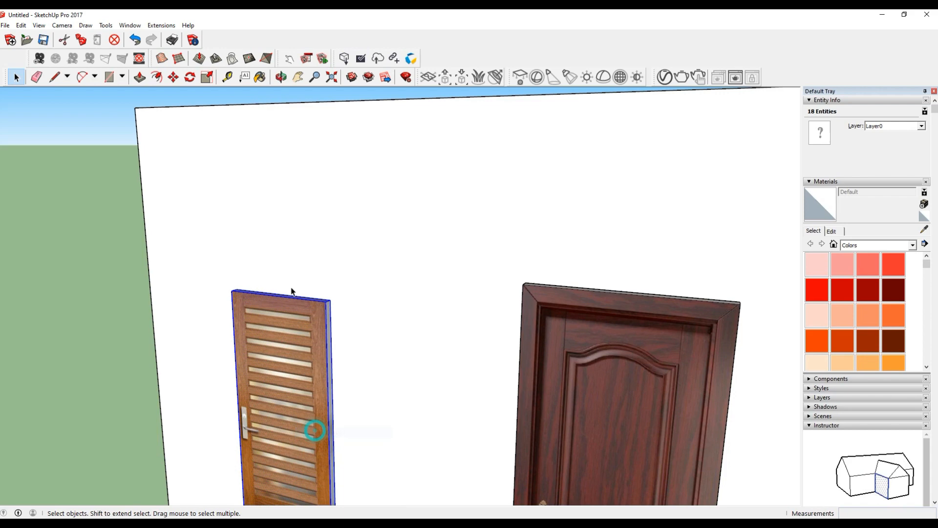
# Scale the slatted door group downward by about 1.23 so that its bottom meets the wall's base line.
pyautogui.scroll(-5, 280, 285)
pyautogui.scroll(-2, 284, 342)
pyautogui.press('s')
pyautogui.scroll(4, 286, 367)
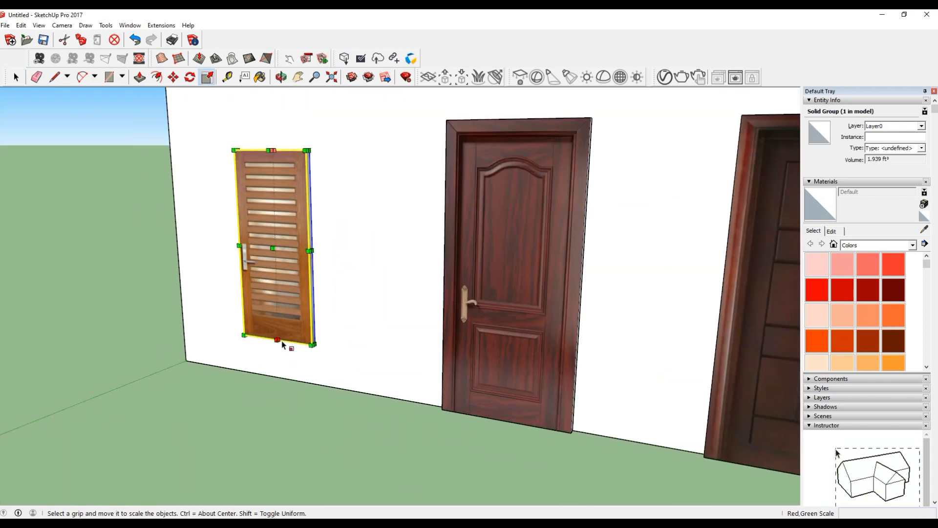
pyautogui.scroll(3, 283, 338)
pyautogui.moveTo(283, 338); pyautogui.dragTo(296, 356)
pyautogui.scroll(-3, 296, 356)
pyautogui.click(501, 435)
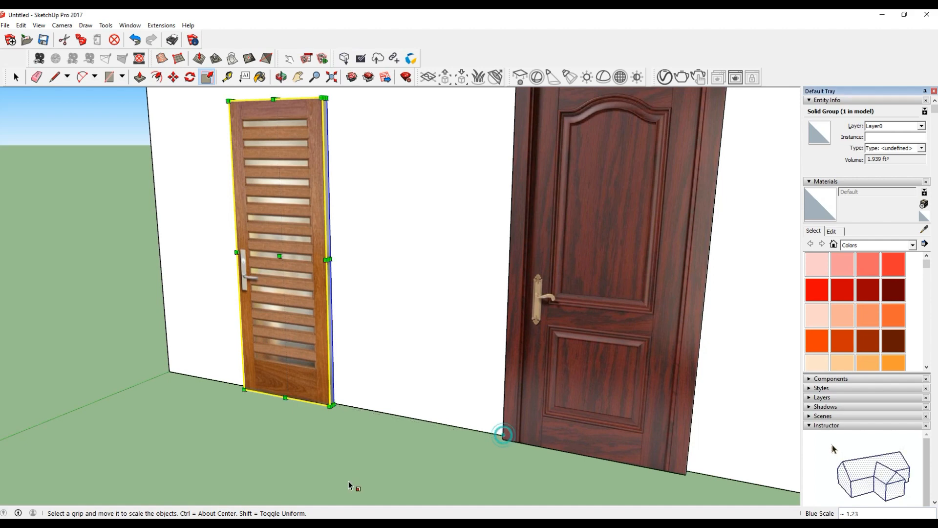
# Scale the slatted door group vertically from its top to match the red-brown door's height.
pyautogui.scroll(-2, 332, 455)
pyautogui.scroll(4, 288, 179)
pyautogui.click(276, 177)
pyautogui.scroll(-2, 304, 206)
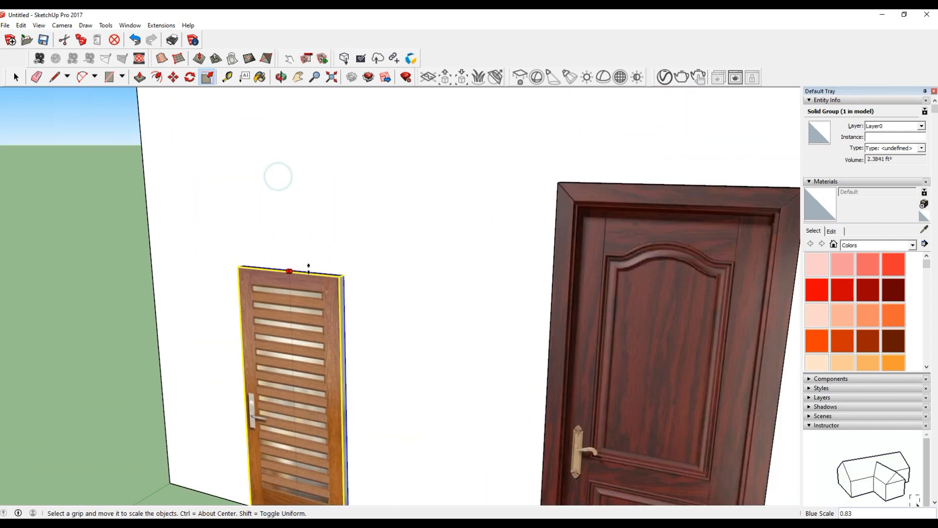
pyautogui.scroll(-1, 310, 322)
pyautogui.click(519, 208)
pyautogui.click(16, 77)
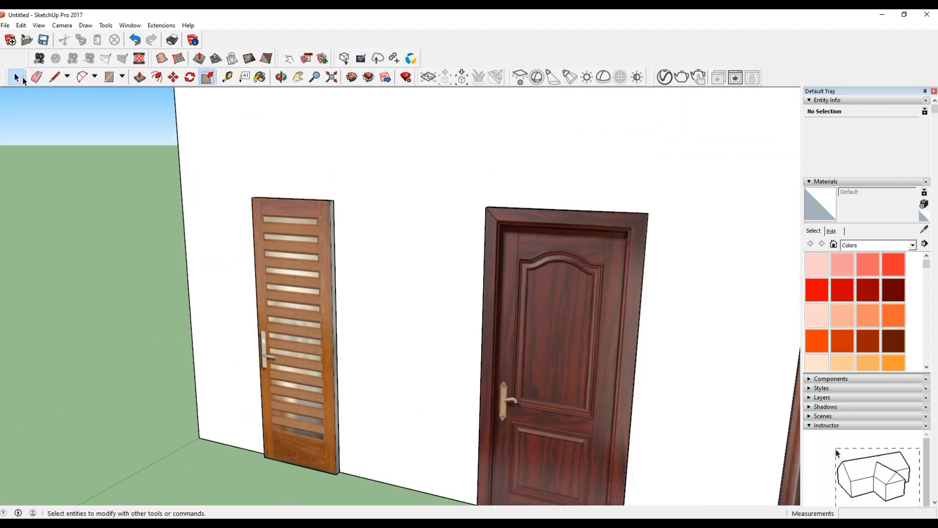
# Examine the four finished doors on the wall from several angles and distances.
pyautogui.click(105, 255)
pyautogui.scroll(-5, 201, 257)
pyautogui.scroll(3, 341, 251)
pyautogui.moveTo(507, 352); pyautogui.dragTo(536, 370, button='middle')
pyautogui.click(536, 370)
pyautogui.scroll(-3, 537, 371)
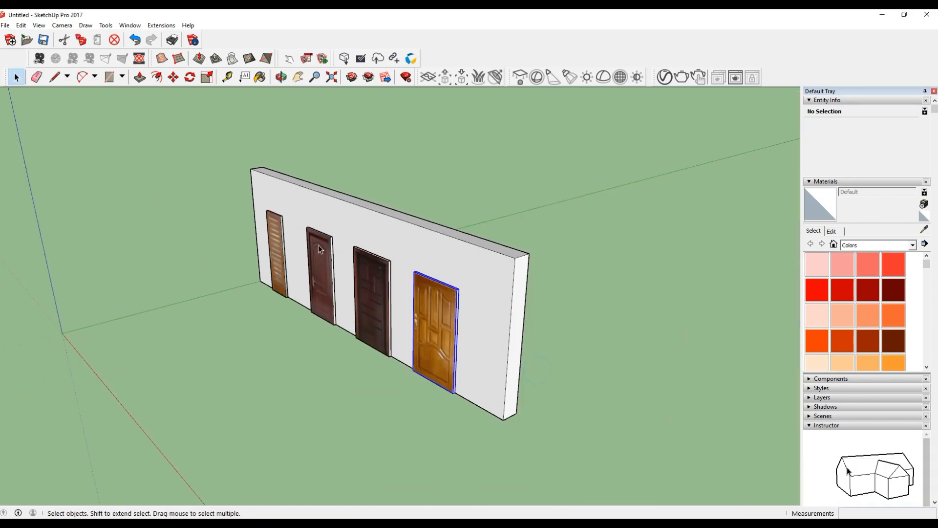
pyautogui.scroll(4, 370, 319)
pyautogui.moveTo(370, 320); pyautogui.dragTo(624, 303, button='middle')
pyautogui.scroll(2, 438, 224)
pyautogui.moveTo(440, 333); pyautogui.dragTo(548, 306, button='middle')
pyautogui.scroll(-4, 284, 376)
pyautogui.scroll(1, 436, 297)
pyautogui.moveTo(397, 392); pyautogui.dragTo(317, 405, button='middle')
pyautogui.scroll(3, 317, 396)
pyautogui.moveTo(371, 415); pyautogui.dragTo(471, 455, button='middle')
pyautogui.scroll(-2, 220, 318)
pyautogui.scroll(2, 421, 458)
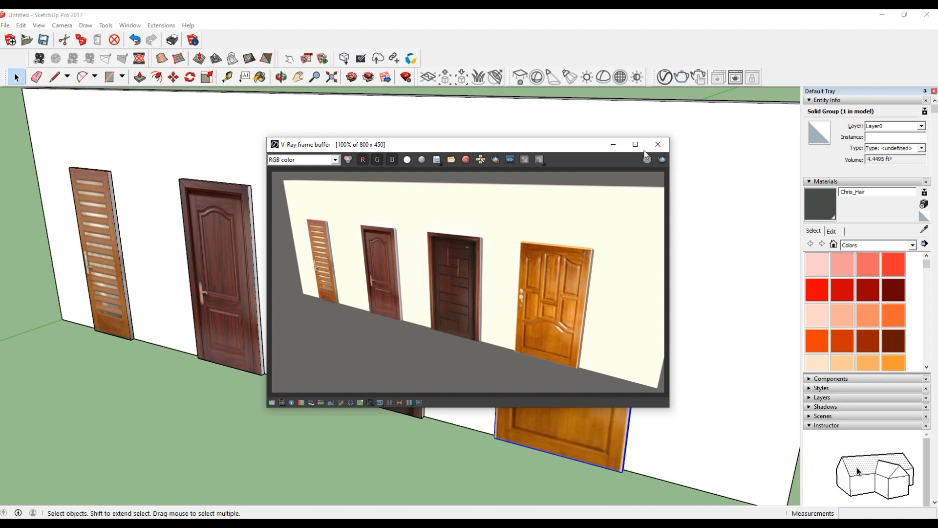
# Close the V-Ray frame buffer and progress window, and review the whole wall with its four doors.
pyautogui.click(658, 145)
pyautogui.click(555, 174)
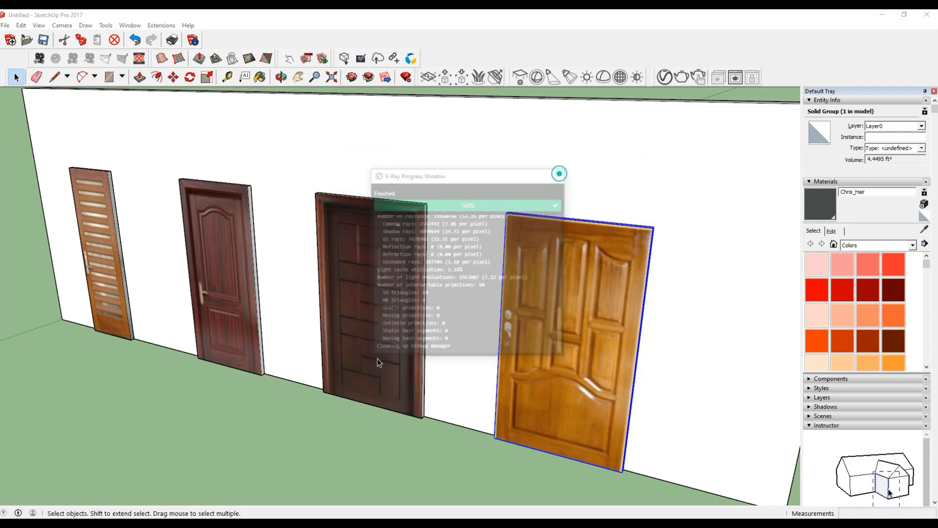
pyautogui.click(301, 403)
pyautogui.scroll(-3, 257, 312)
pyautogui.scroll(2, 234, 336)
pyautogui.moveTo(407, 359); pyautogui.dragTo(435, 365, button='middle')
pyautogui.click(436, 365)
pyautogui.click(409, 449)
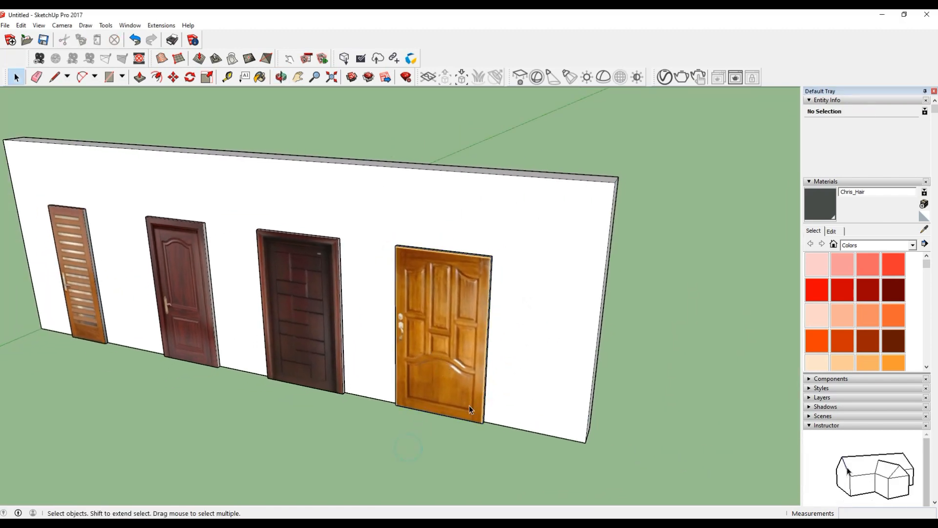
pyautogui.scroll(1, 469, 405)
pyautogui.moveTo(469, 403); pyautogui.dragTo(378, 430, button='middle')
pyautogui.scroll(-2, 195, 293)
pyautogui.scroll(-2, 166, 286)
pyautogui.scroll(1, 192, 336)
pyautogui.scroll(2, 163, 239)
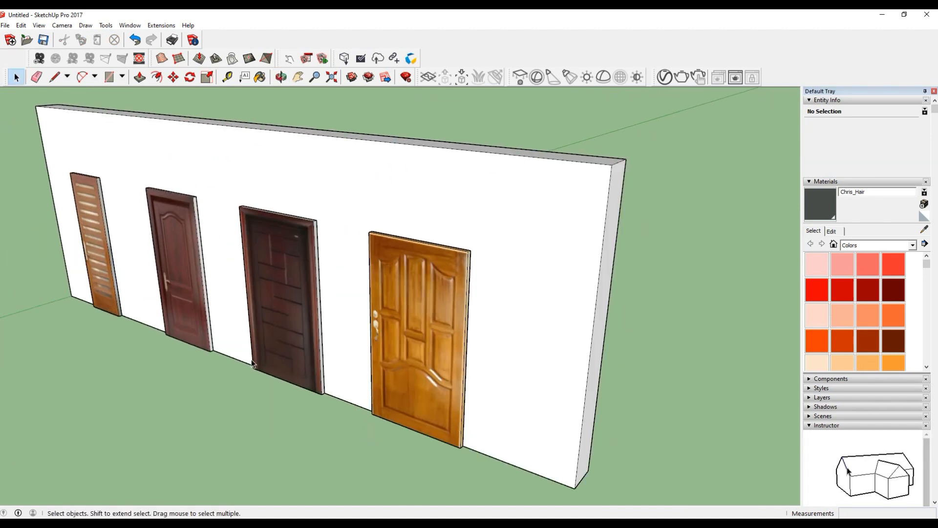
pyautogui.click(546, 307)
pyautogui.click(684, 335)
# Close the program and save the model to the Desktop under the file name door.
pyautogui.click(927, 14)
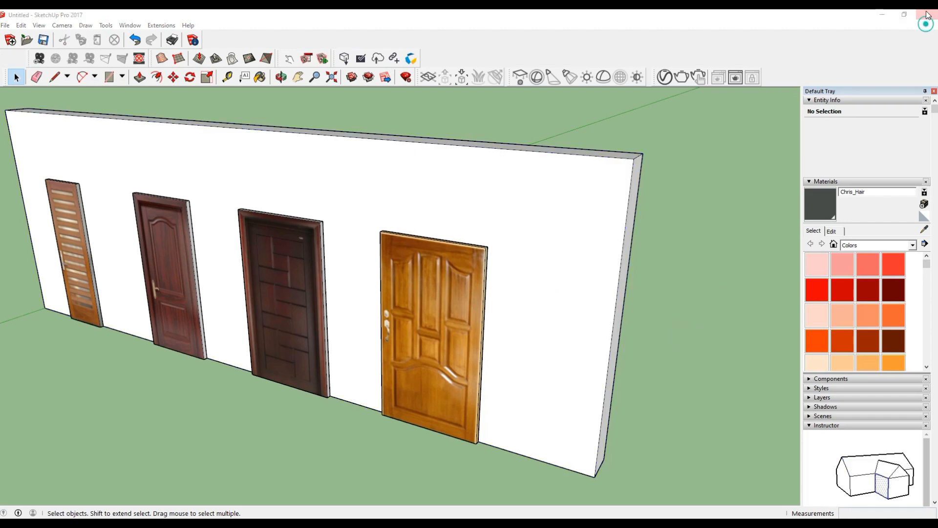
pyautogui.click(436, 287)
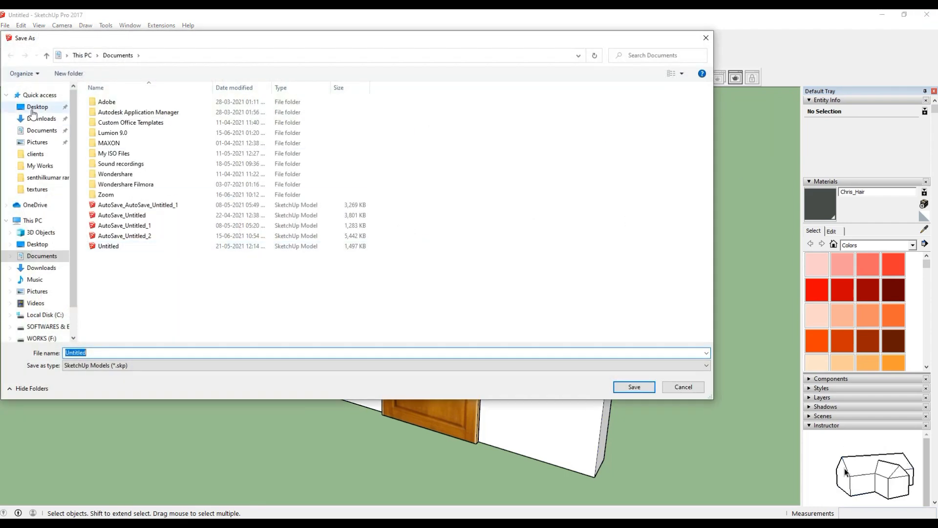
pyautogui.click(20, 97)
pyautogui.click(34, 107)
pyautogui.doubleClick(124, 351)
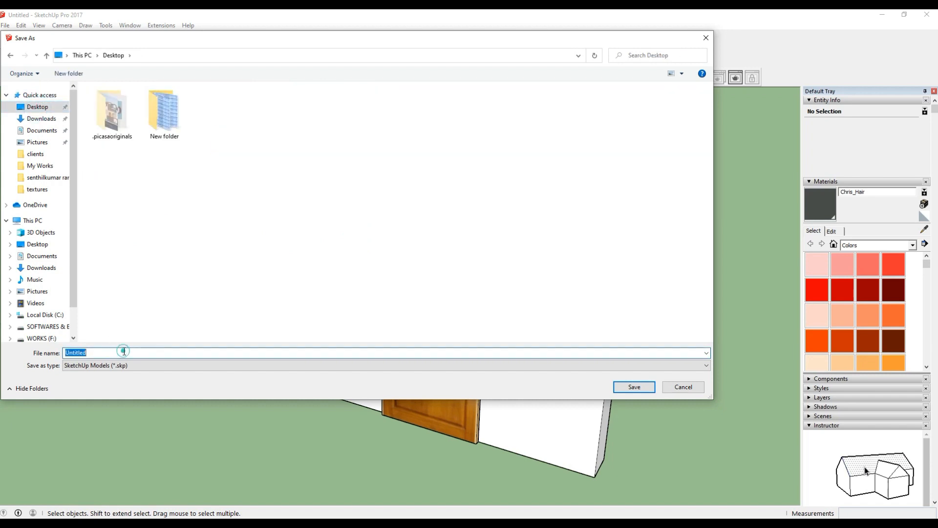
pyautogui.write('door')
pyautogui.press('Return')
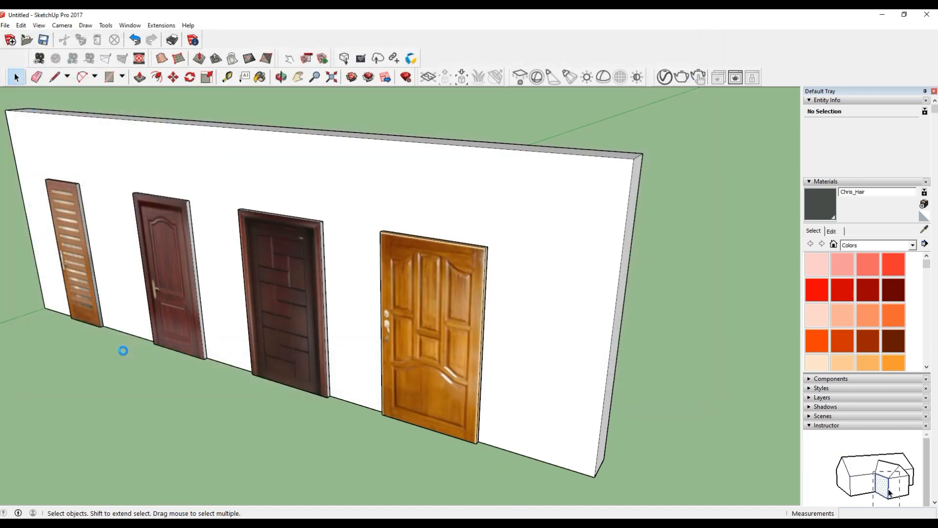